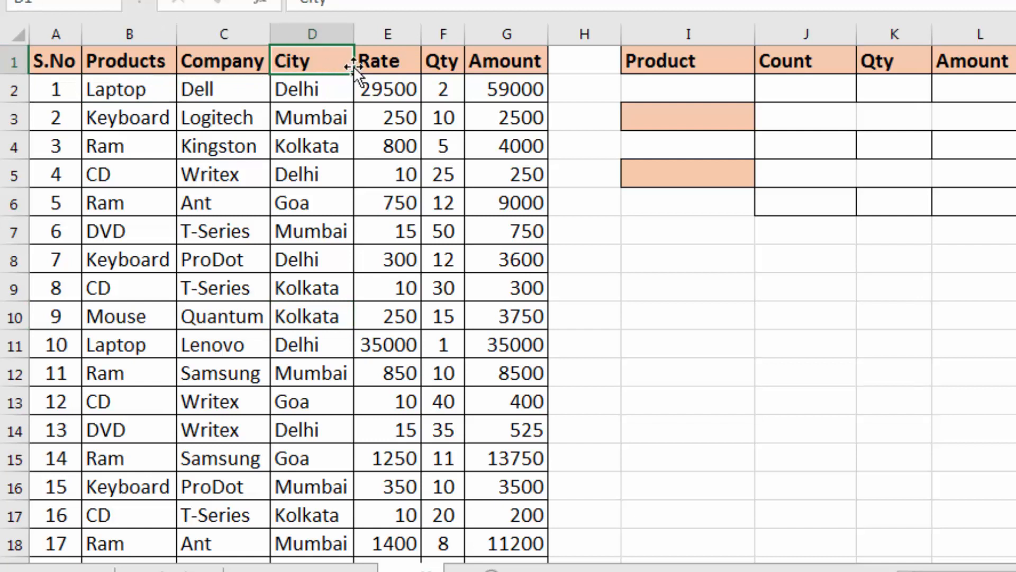
# Examine the sales table's column headers and the first record's product, company, city, rate and quantity.
pyautogui.click(367, 63)
pyautogui.click(490, 63)
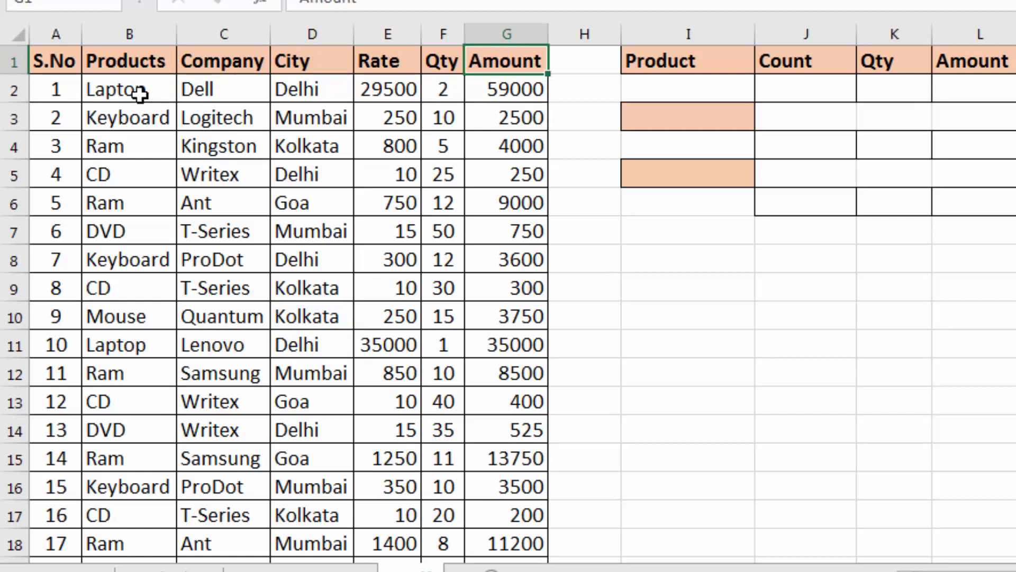
pyautogui.click(140, 94)
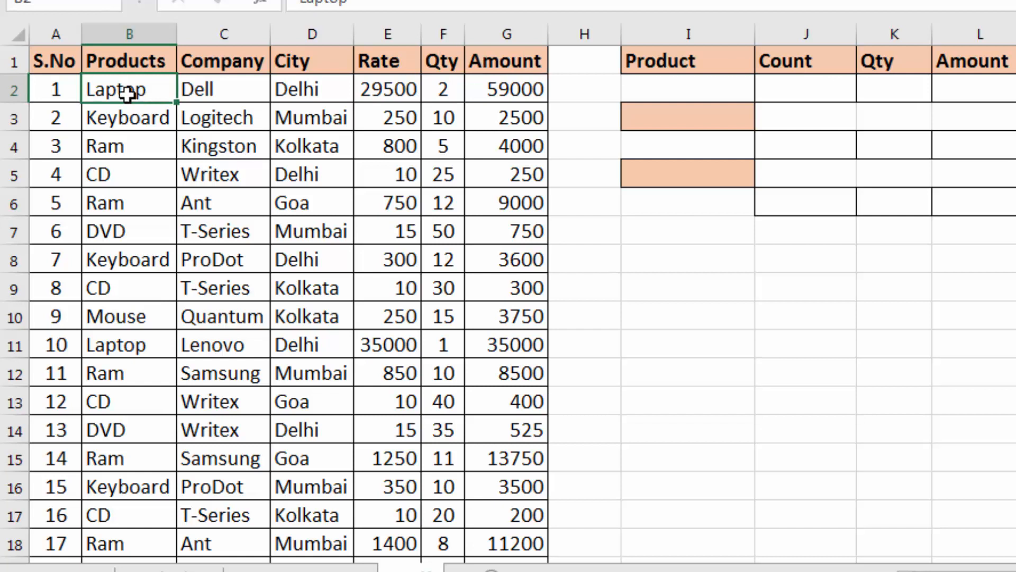
pyautogui.click(206, 91)
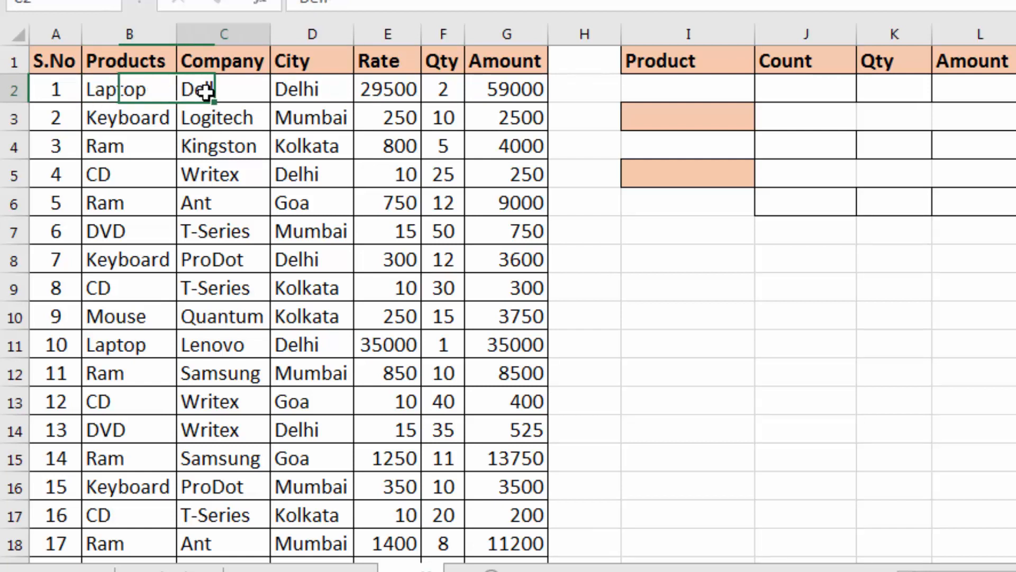
pyautogui.click(299, 90)
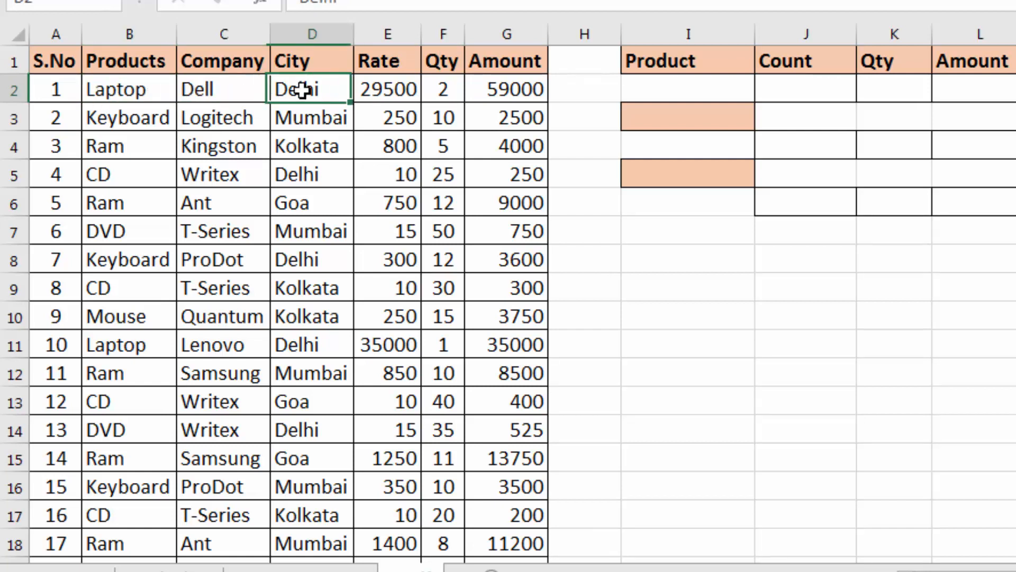
pyautogui.click(394, 88)
pyautogui.click(438, 89)
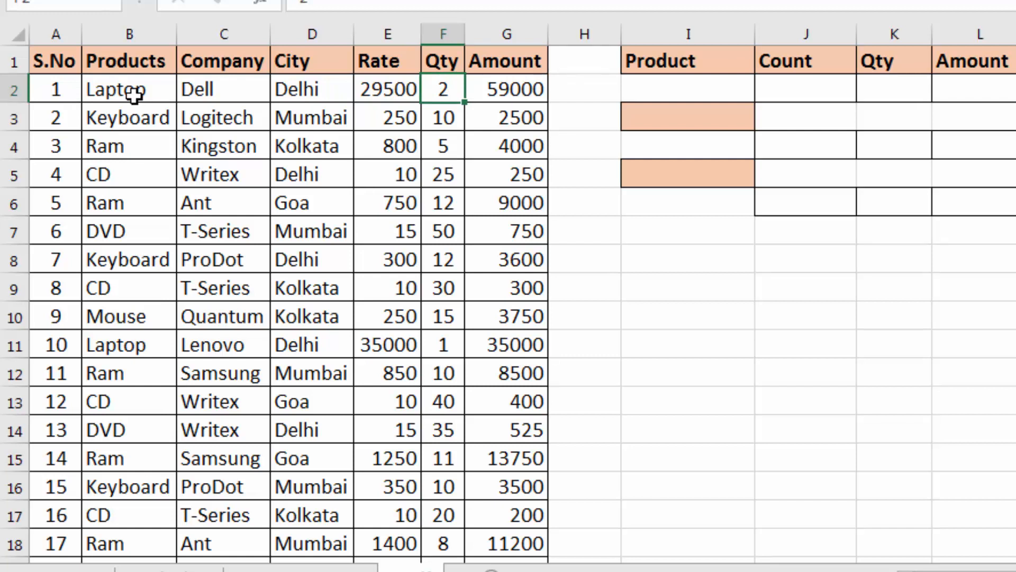
# Review the Products column down to its last entry in row 41 and the rates and quantities beside it.
pyautogui.moveTo(135, 90); pyautogui.dragTo(131, 530)
pyautogui.scroll(-4, 141, 440)
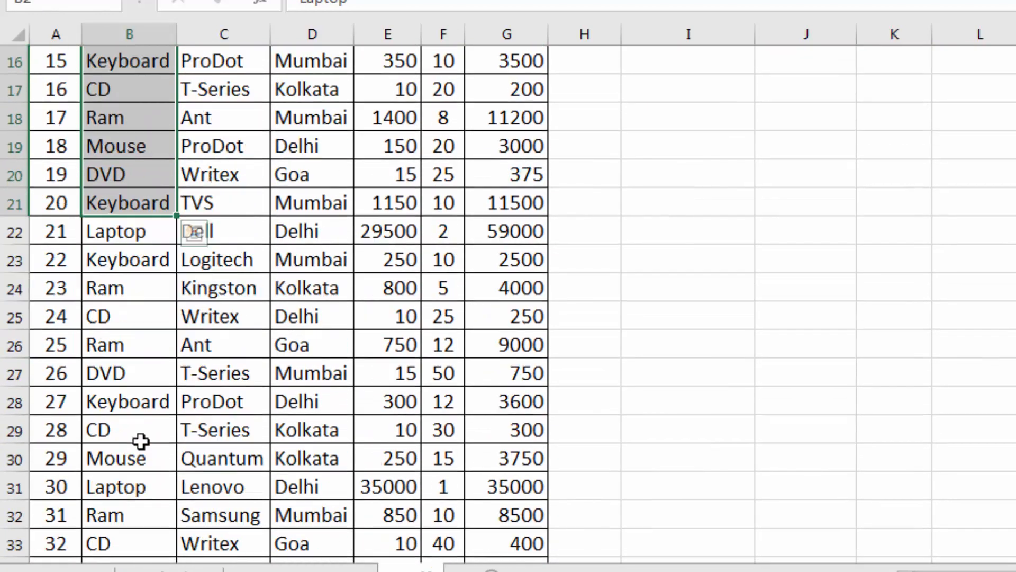
pyautogui.scroll(-4, 141, 440)
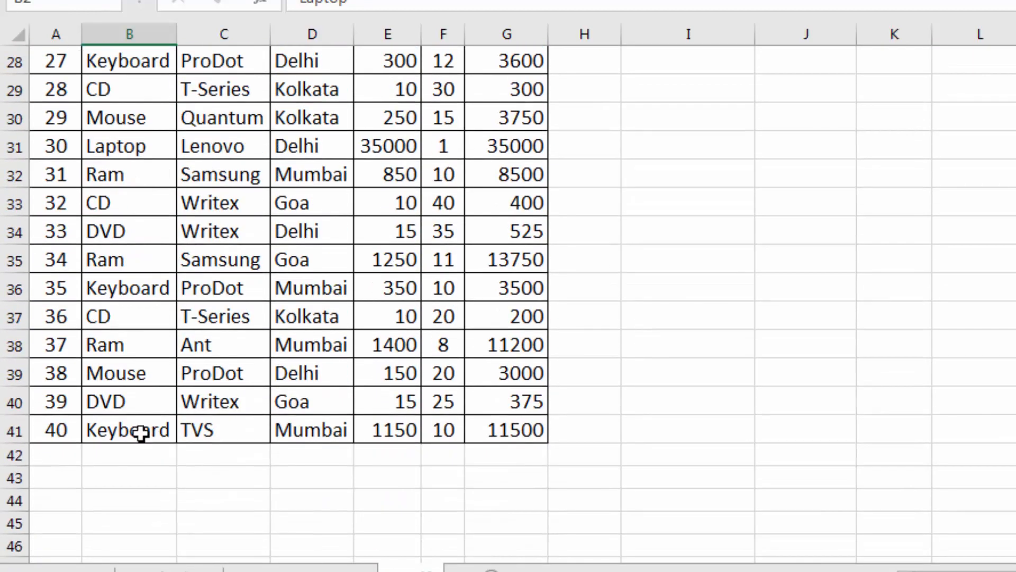
pyautogui.click(141, 254)
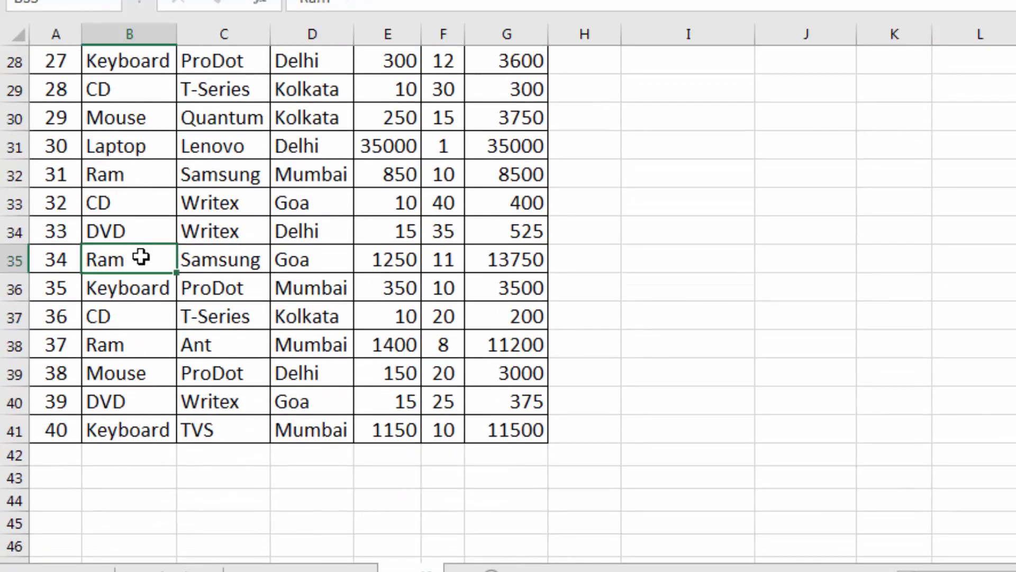
pyautogui.click(116, 461)
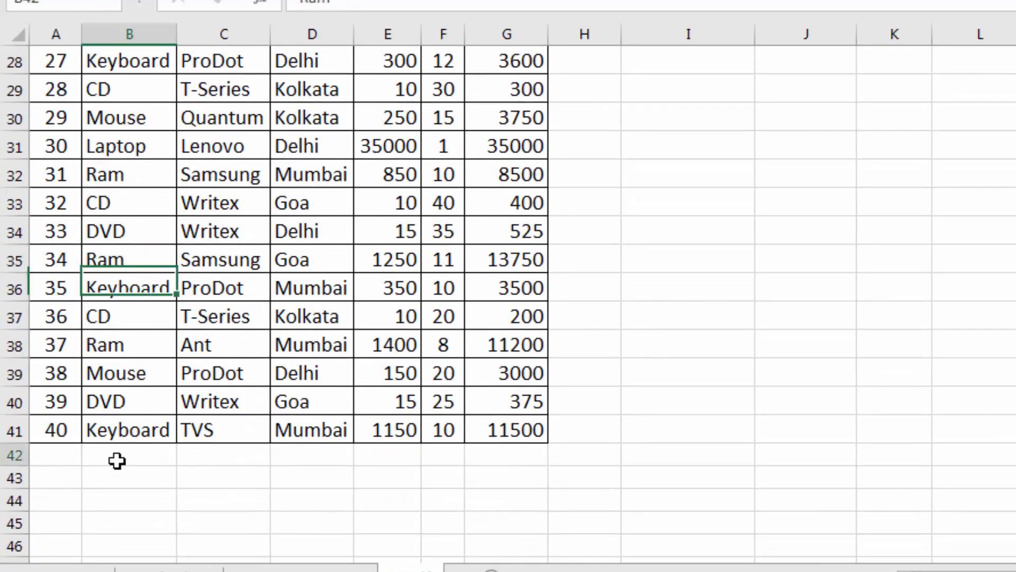
pyautogui.click(394, 273)
pyautogui.click(437, 286)
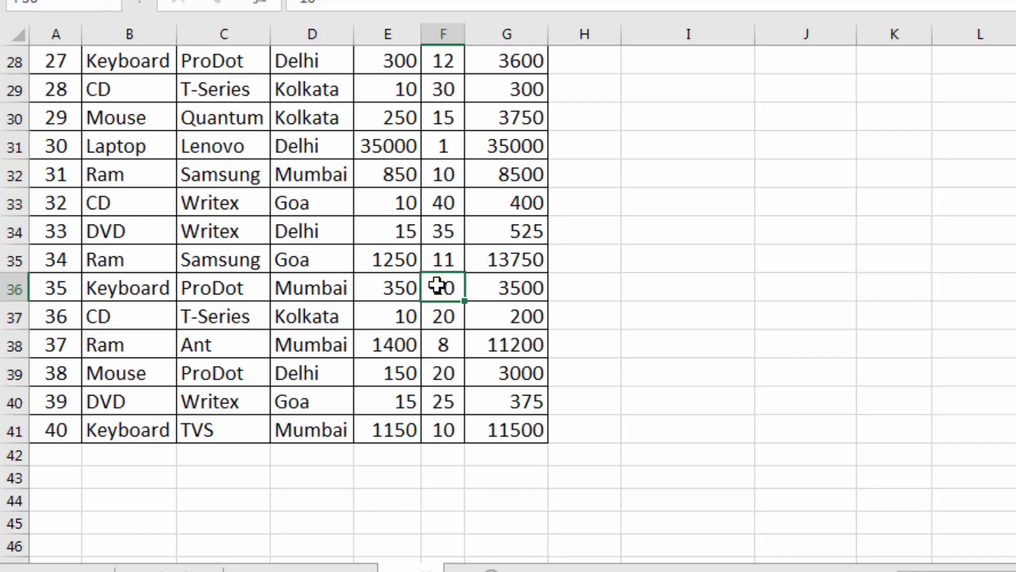
# Count all entries of the Products column in cell B42 with COUNTA over B2:B41.
pyautogui.click(126, 453)
pyautogui.write('=')
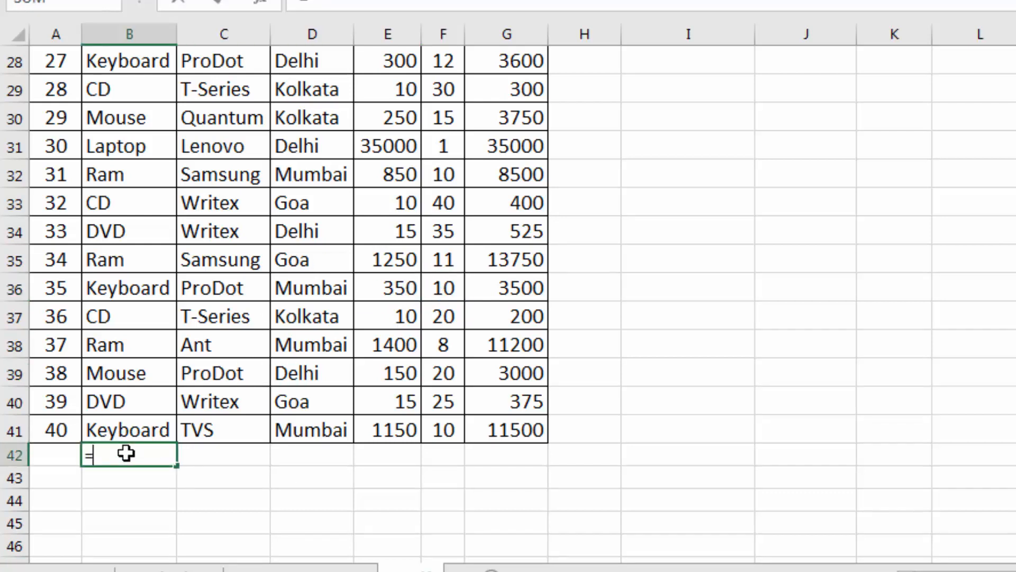
pyautogui.write('co')
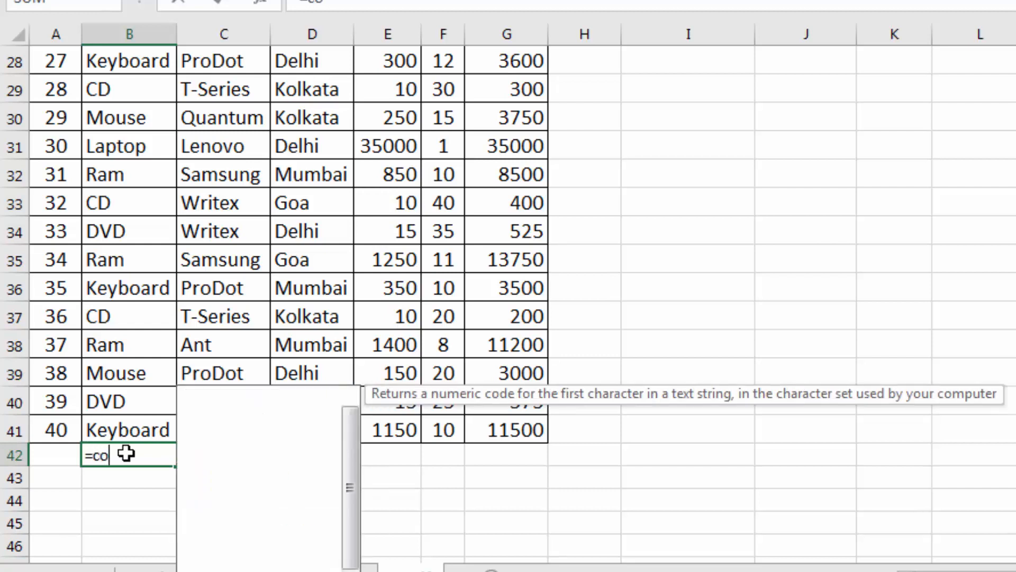
pyautogui.write('unta(')
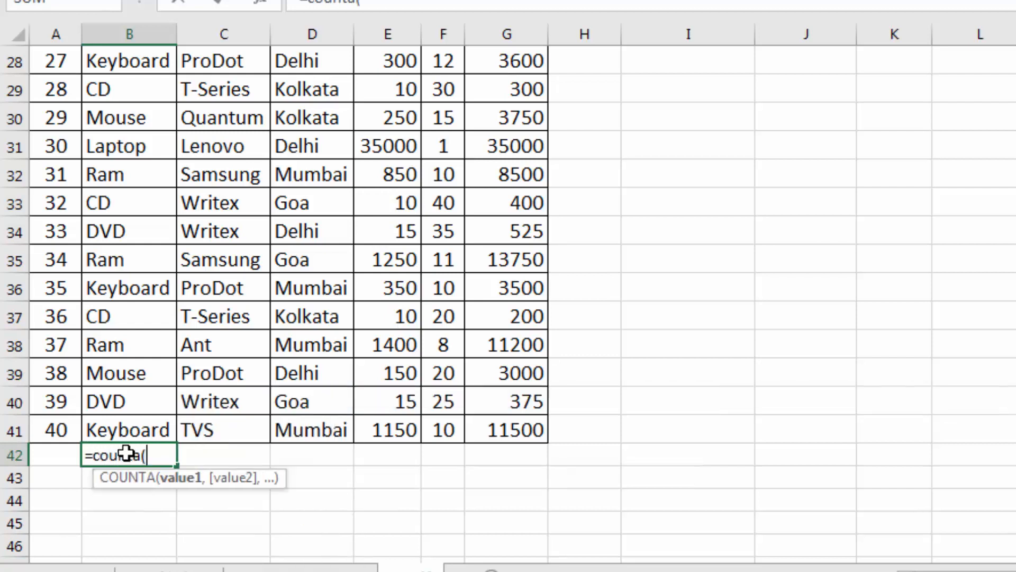
pyautogui.scroll(9, 126, 454)
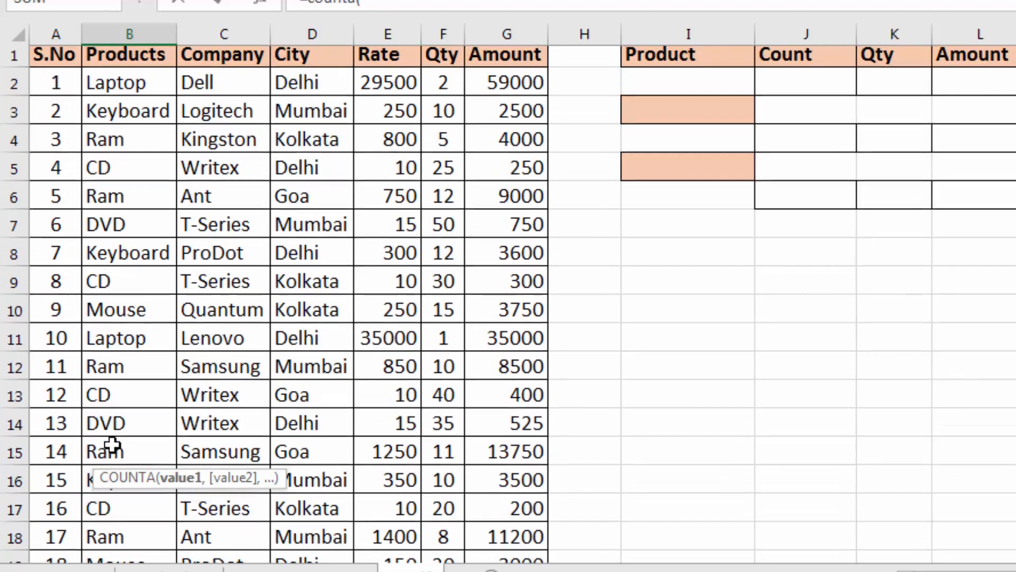
pyautogui.moveTo(129, 91); pyautogui.dragTo(104, 491)
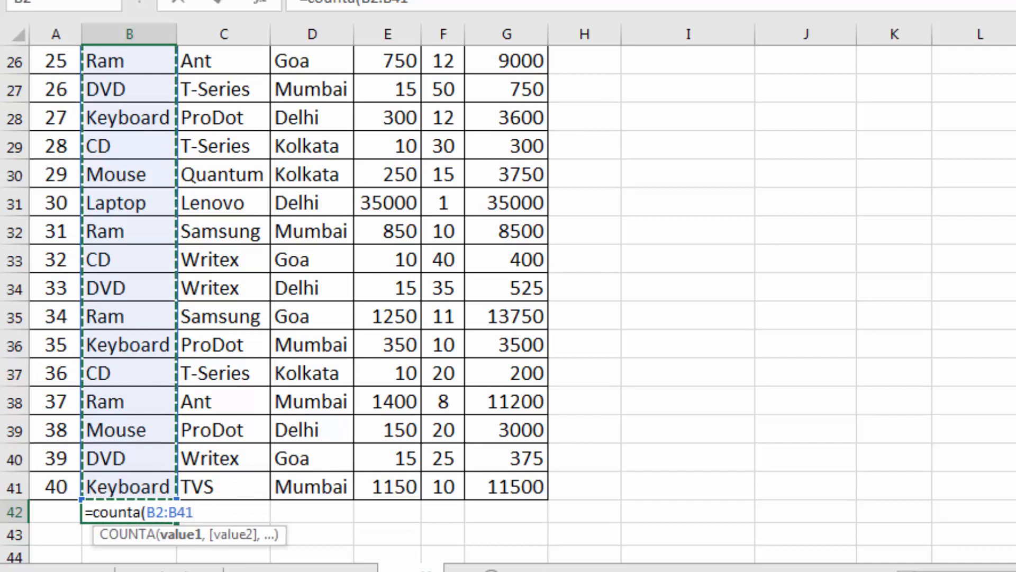
pyautogui.press('Return')
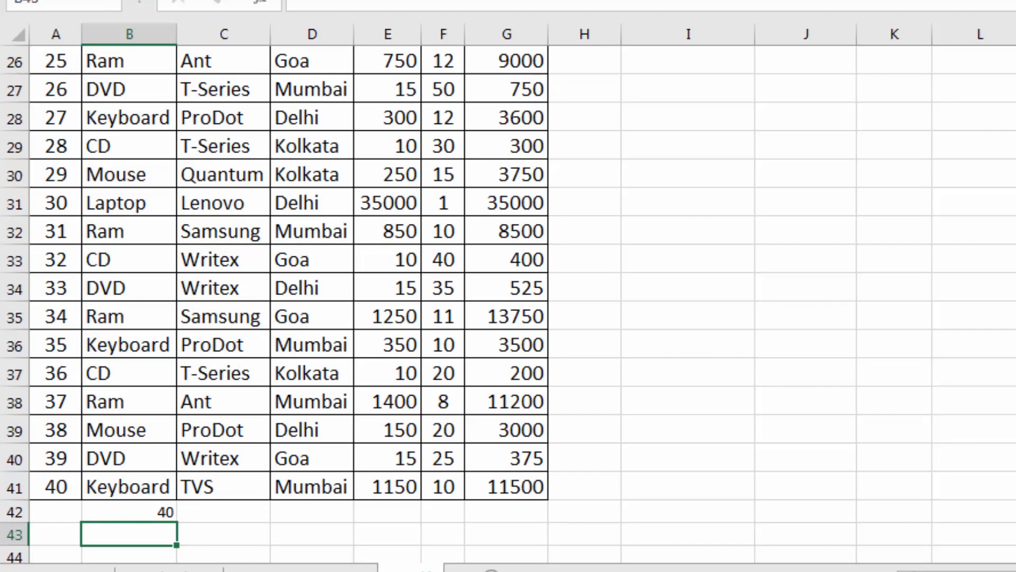
# Check the product entries in the last rows of the table against the COUNTA formula in B42.
pyautogui.click(132, 380)
pyautogui.click(123, 320)
pyautogui.click(132, 262)
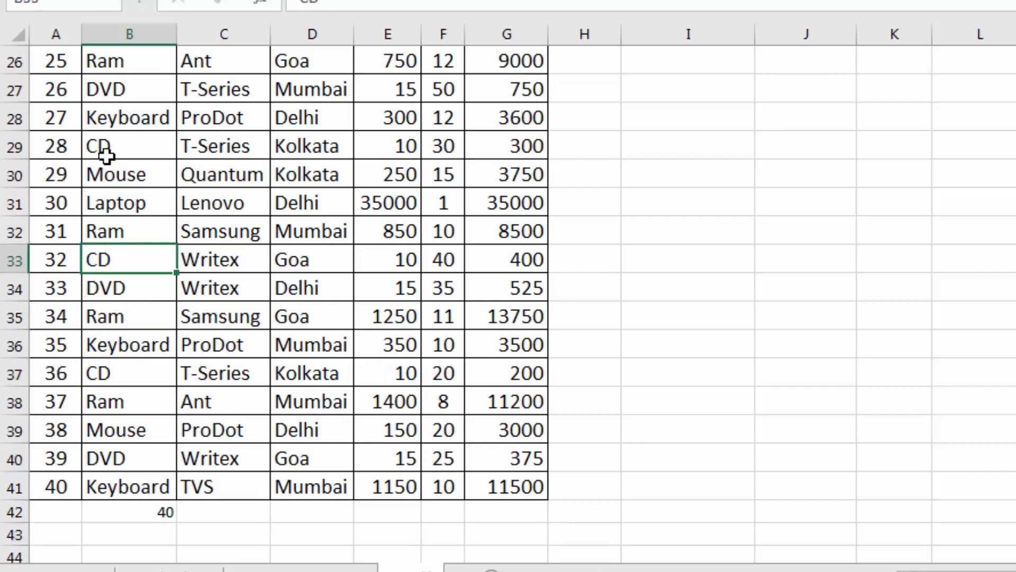
pyautogui.click(107, 151)
pyautogui.click(123, 261)
pyautogui.click(143, 344)
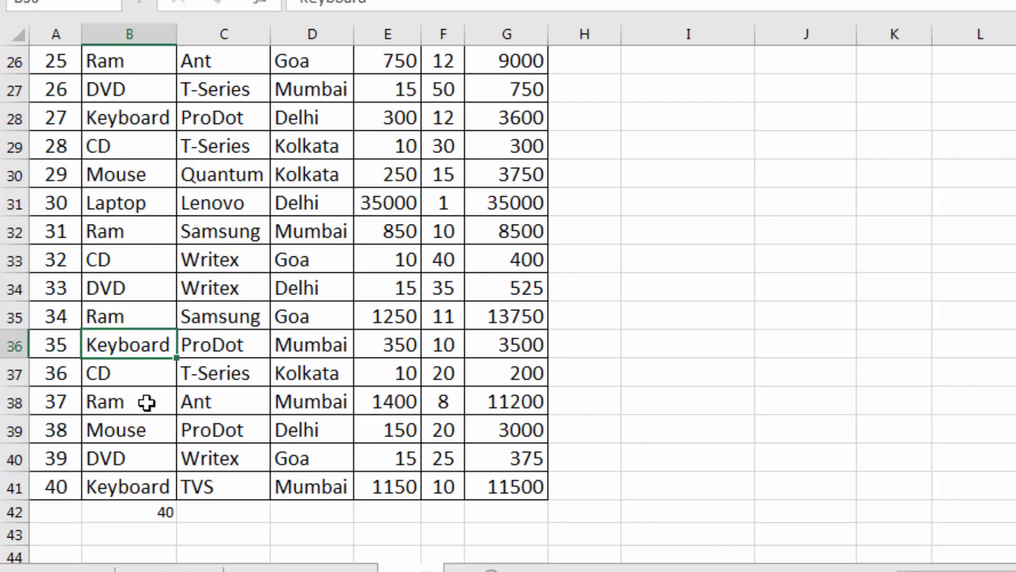
pyautogui.click(121, 126)
pyautogui.moveTo(121, 126); pyautogui.dragTo(113, 463)
pyautogui.click(129, 510)
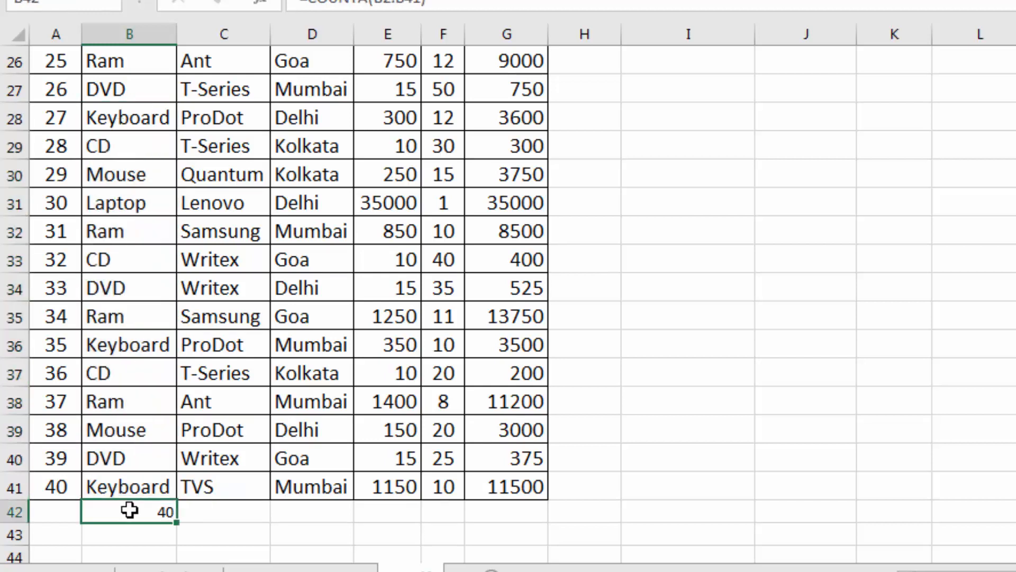
# Examine the upper part of the Products column for repeated items, comparing the CD and Ram entries.
pyautogui.scroll(4, 132, 445)
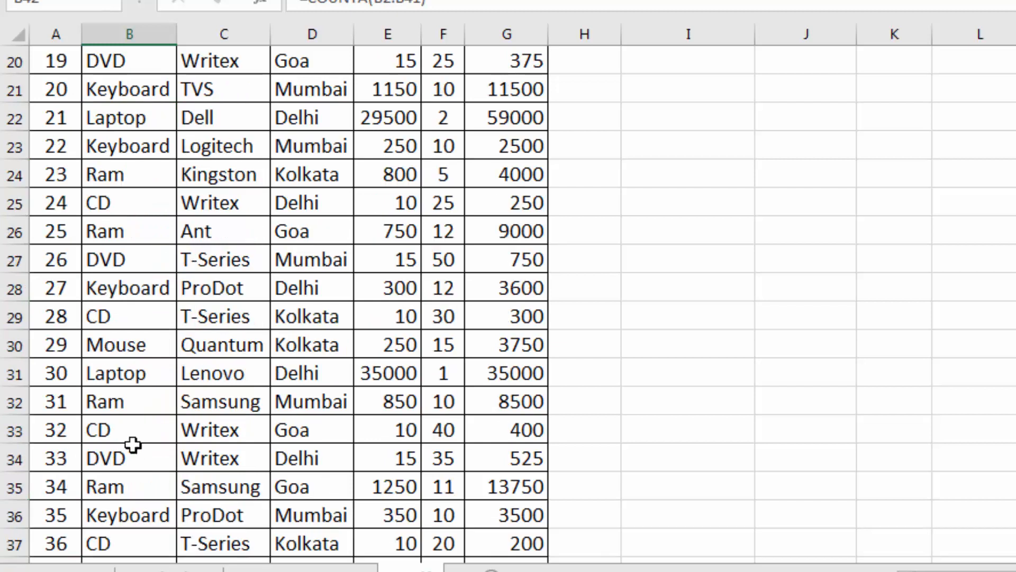
pyautogui.scroll(5, 132, 446)
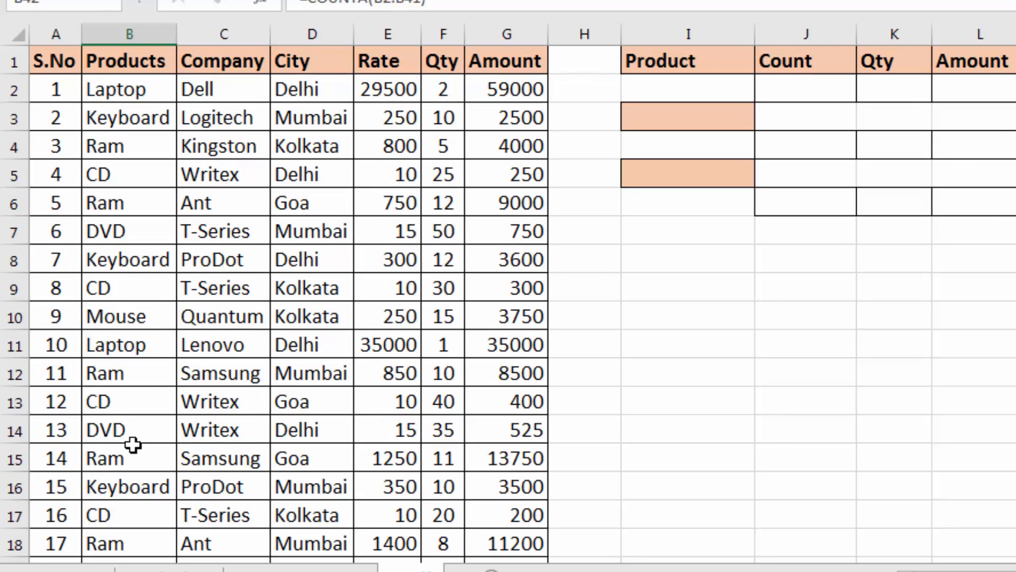
pyautogui.click(118, 174)
pyautogui.click(126, 287)
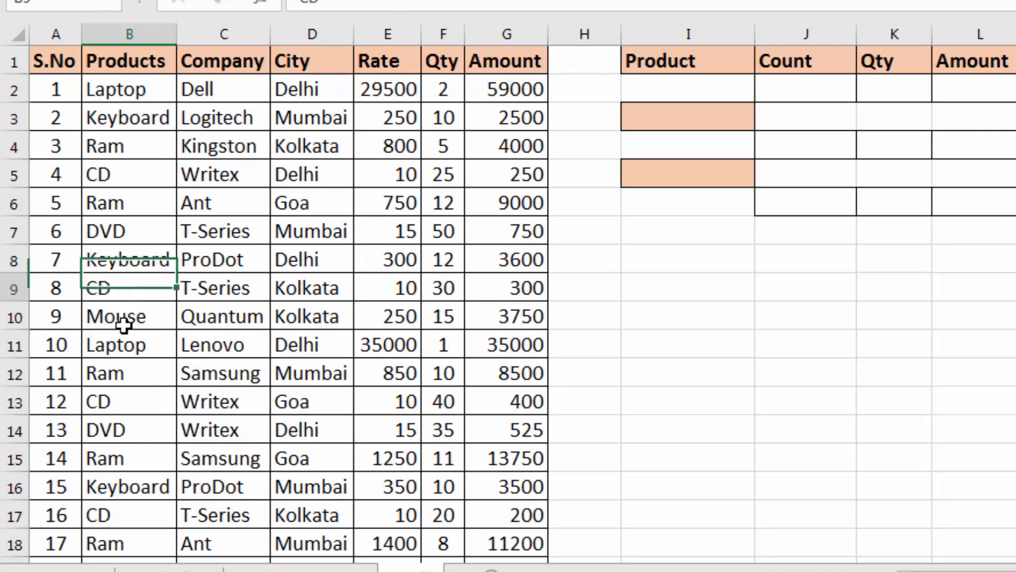
pyautogui.click(127, 400)
pyautogui.click(131, 148)
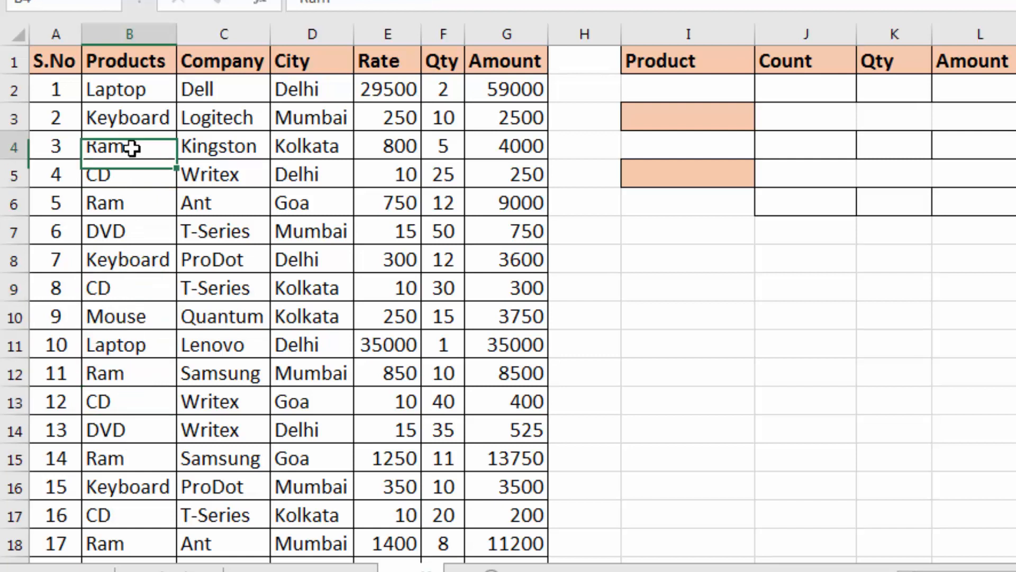
pyautogui.click(132, 202)
pyautogui.click(134, 377)
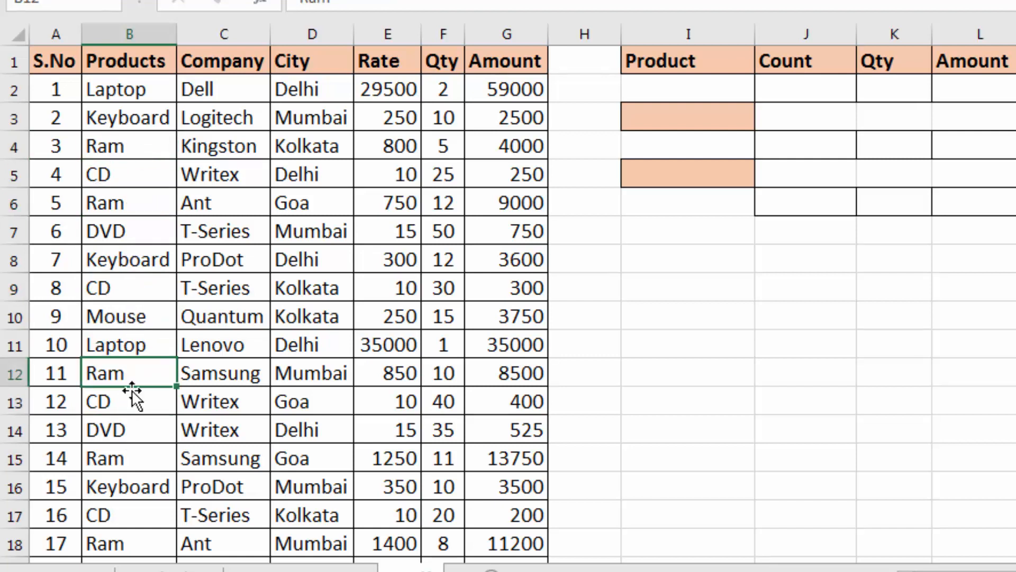
pyautogui.click(130, 456)
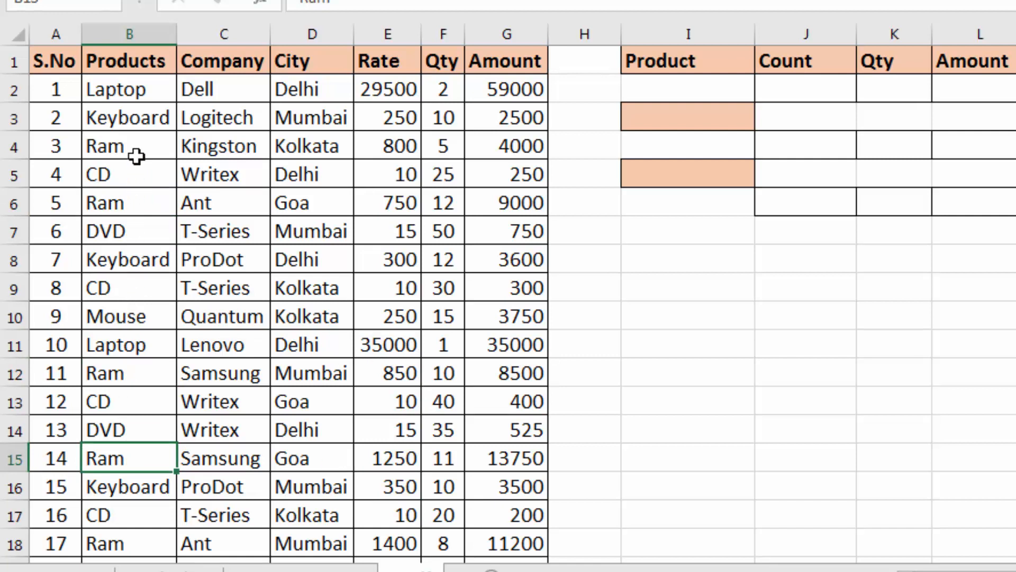
pyautogui.click(137, 174)
pyautogui.click(136, 286)
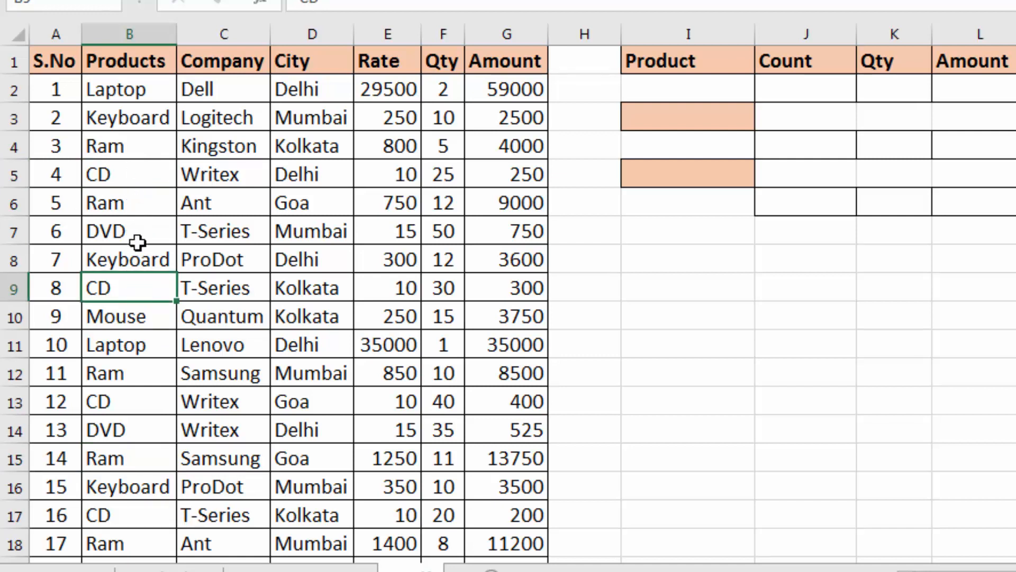
pyautogui.click(136, 144)
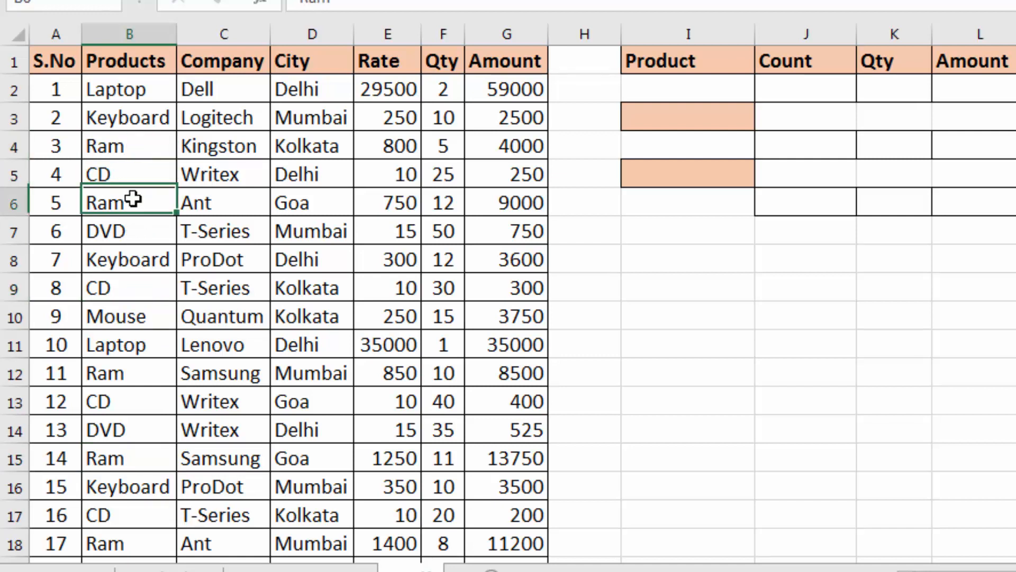
pyautogui.click(135, 243)
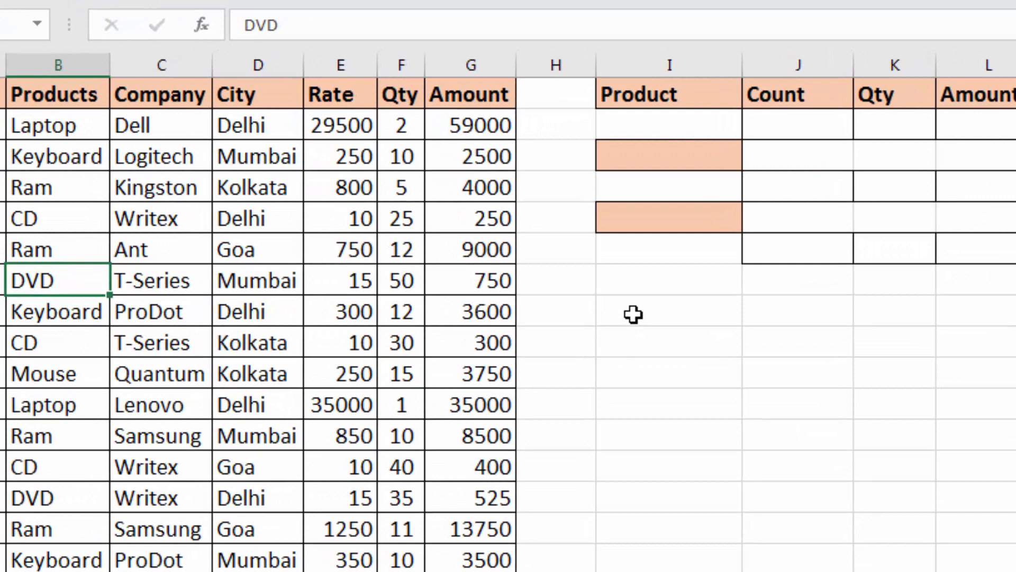
# Count the Ram entries in cell I8 with COUNTIF over B2:B41, using the text criterion "ram".
pyautogui.click(634, 314)
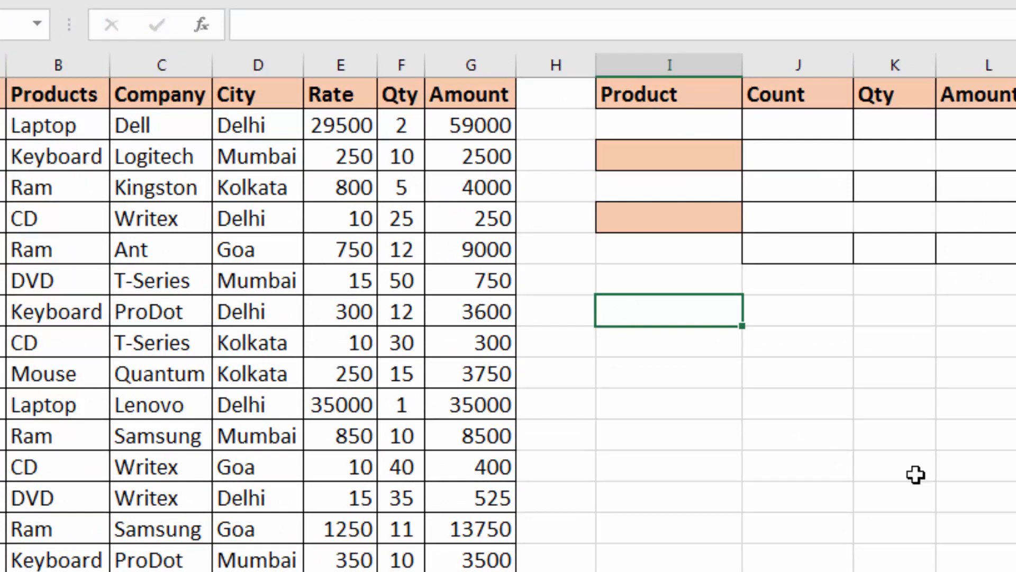
pyautogui.write('=coun')
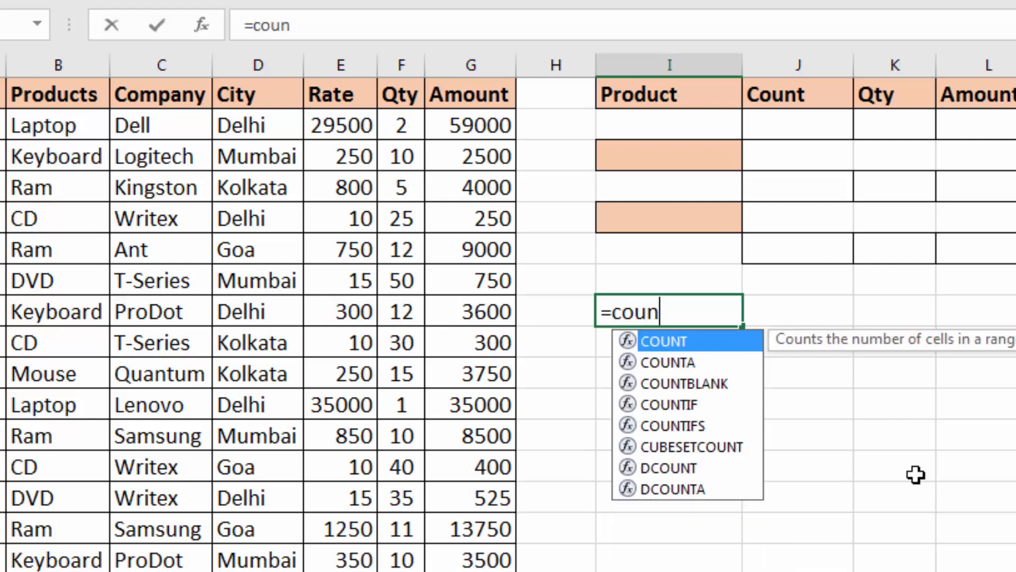
pyautogui.write('tif')
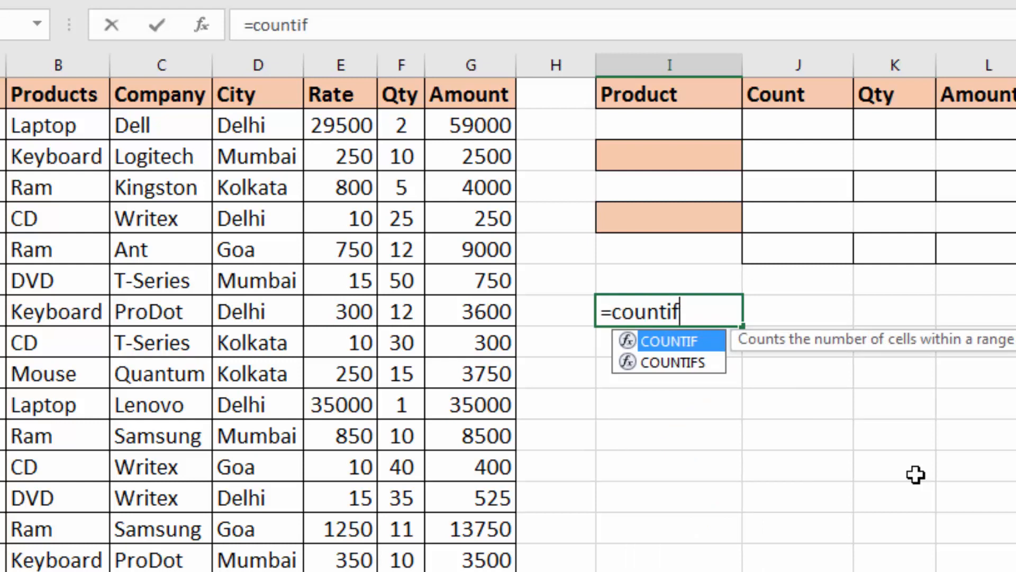
pyautogui.write('(')
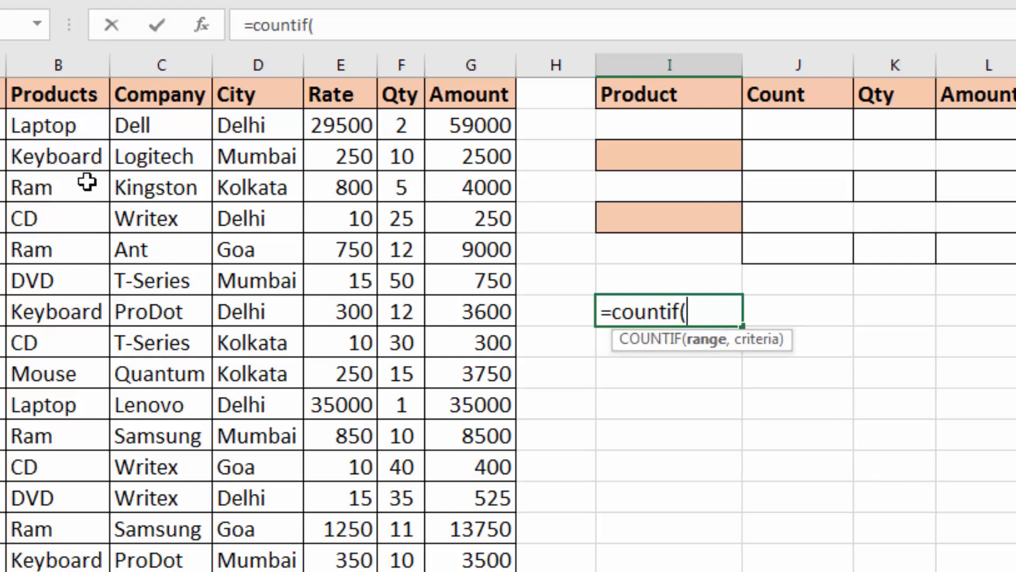
pyautogui.moveTo(68, 125); pyautogui.dragTo(58, 564)
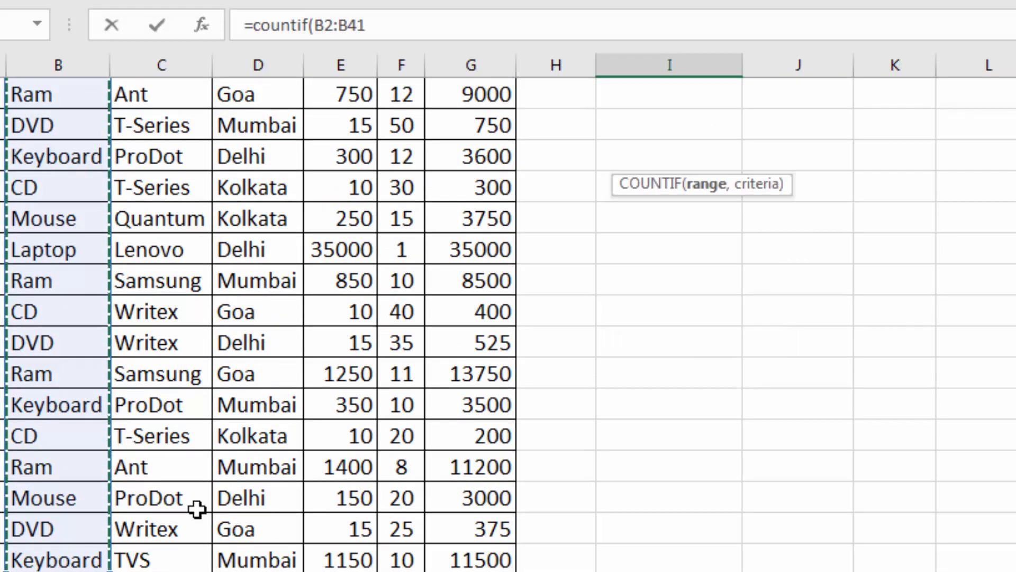
pyautogui.scroll(8, 303, 465)
pyautogui.scroll(1, 303, 465)
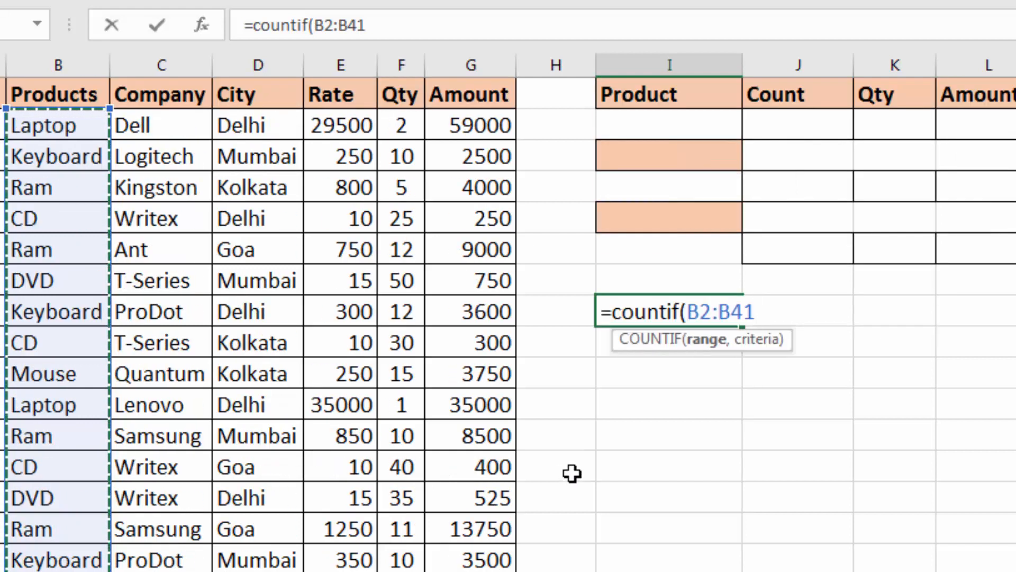
pyautogui.write(',')
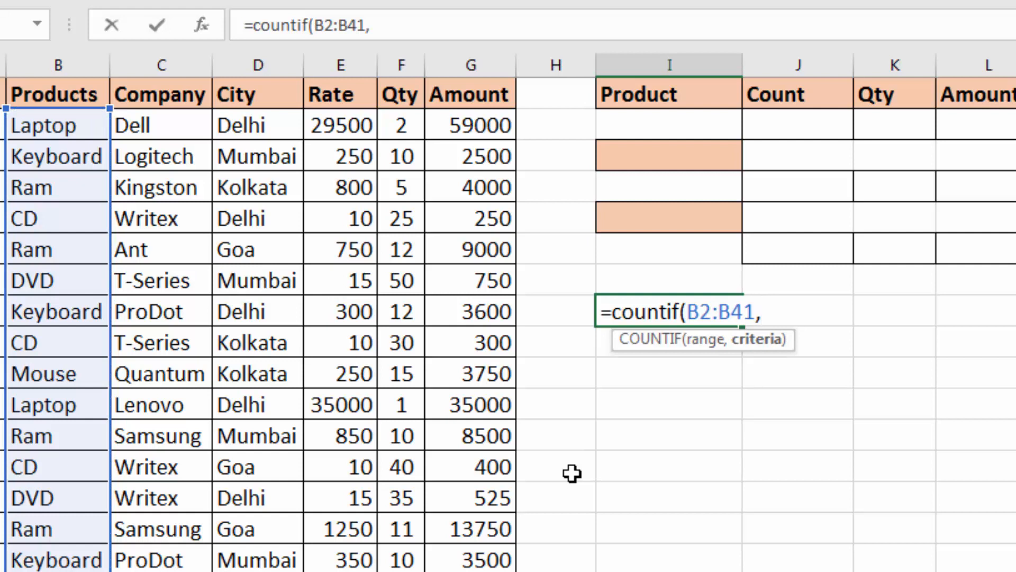
pyautogui.write('"ram"')
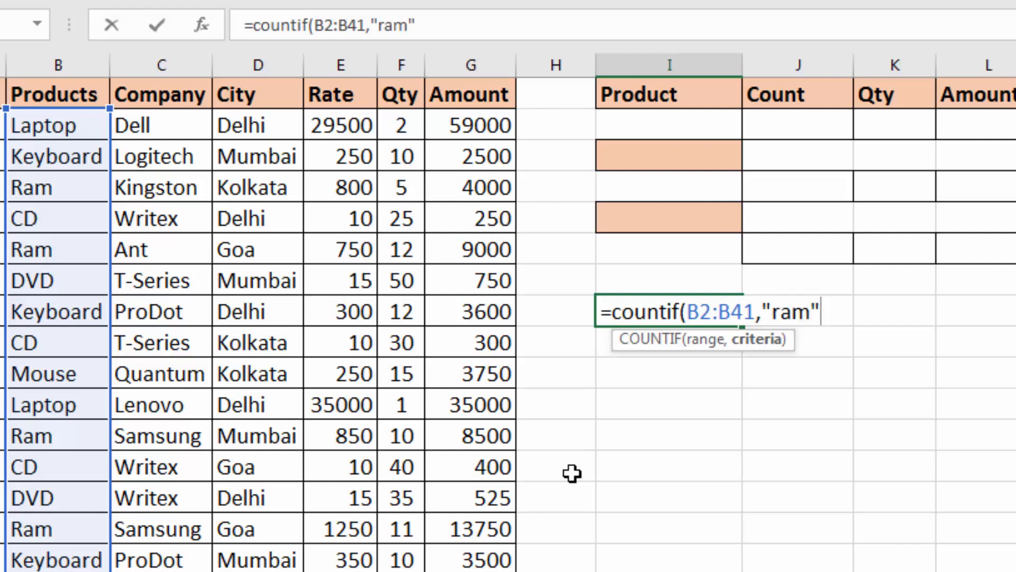
pyautogui.write(')')
pyautogui.press('Return')
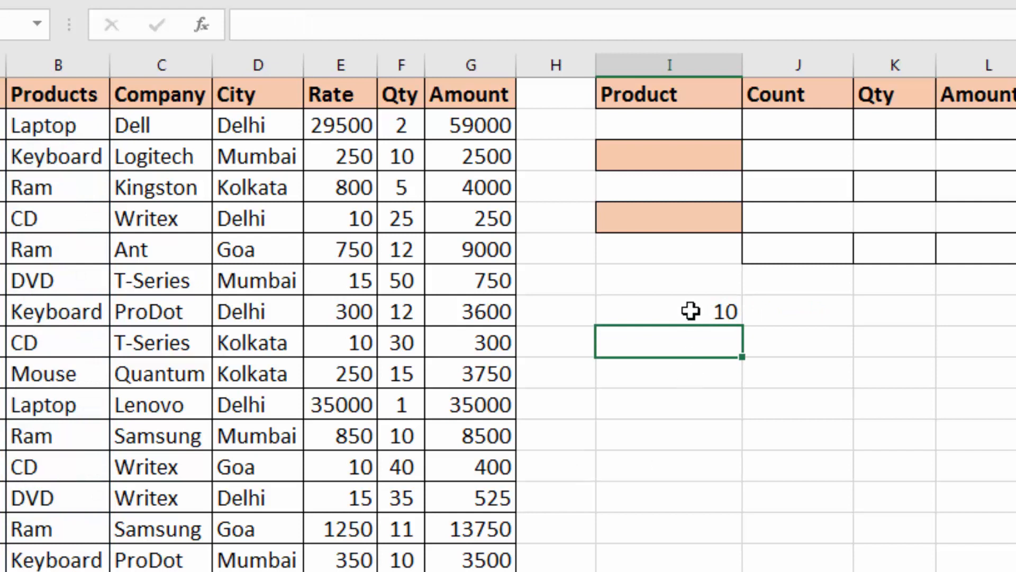
# Check the COUNTIF formula in I8 against the individual Ram entries down the Products column.
pyautogui.click(673, 312)
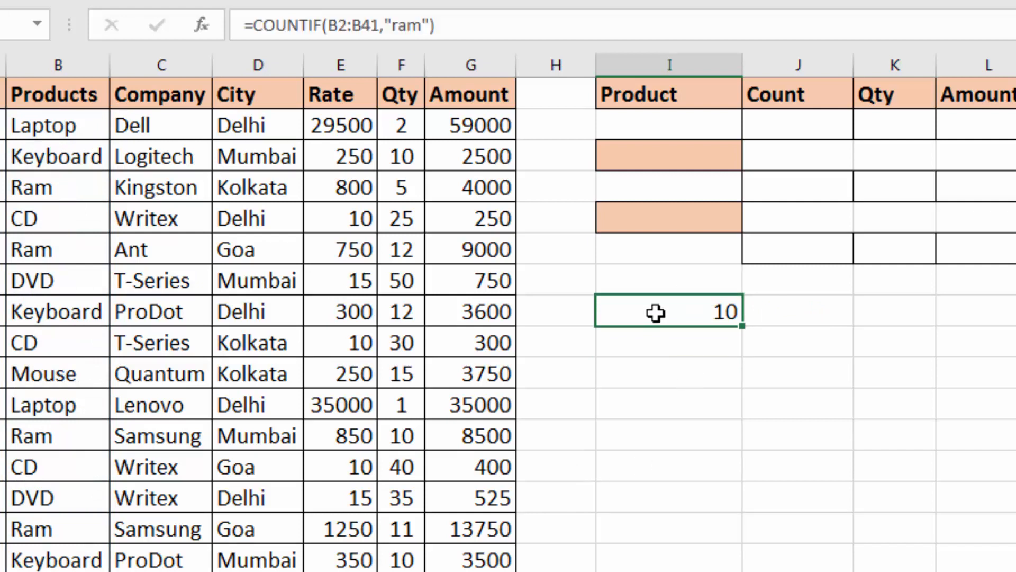
pyautogui.click(50, 189)
pyautogui.click(58, 256)
pyautogui.click(55, 434)
pyautogui.click(55, 532)
pyautogui.click(57, 570)
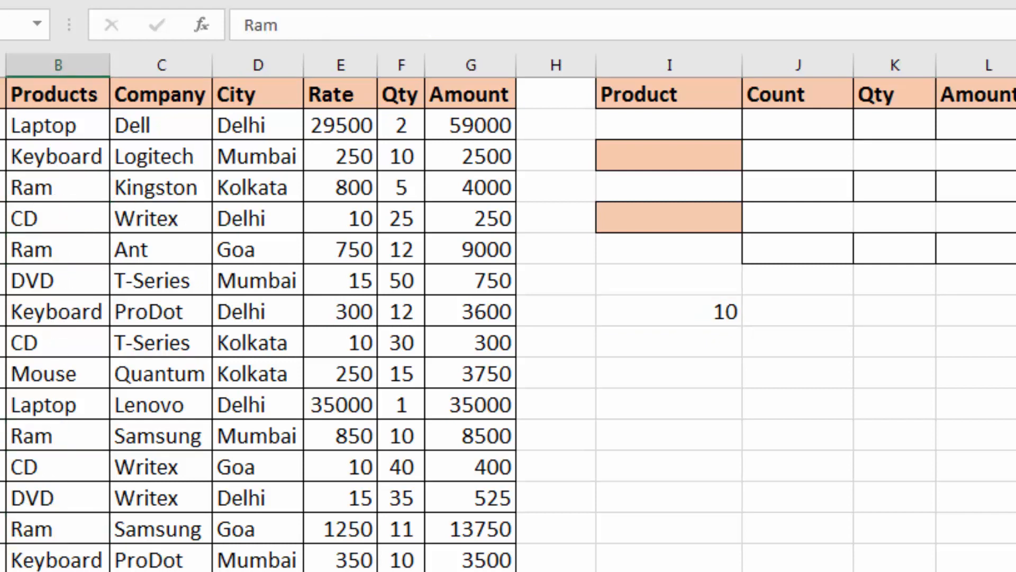
pyautogui.scroll(-1, 134, 548)
pyautogui.scroll(-4, 135, 548)
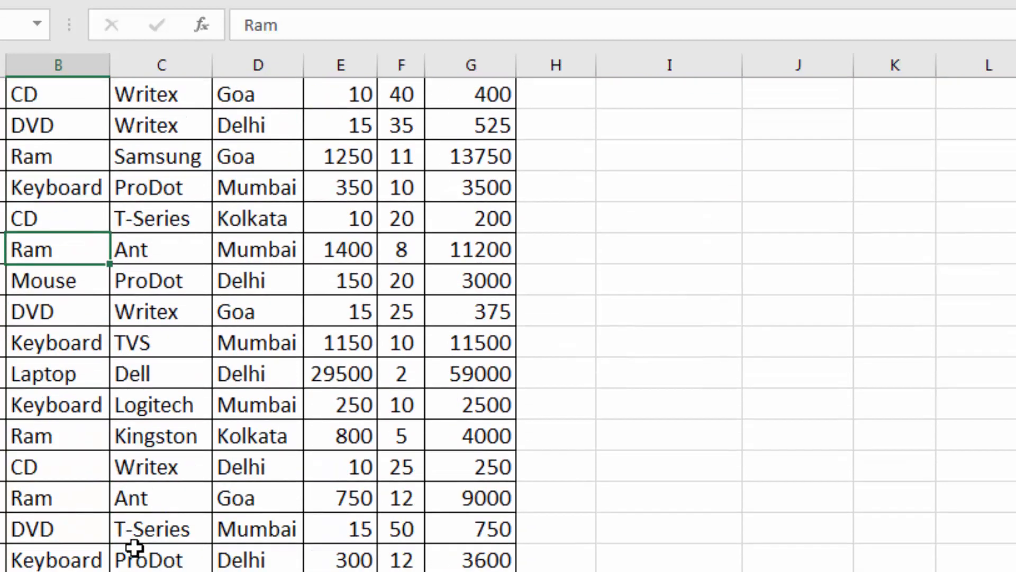
pyautogui.scroll(5, 76, 473)
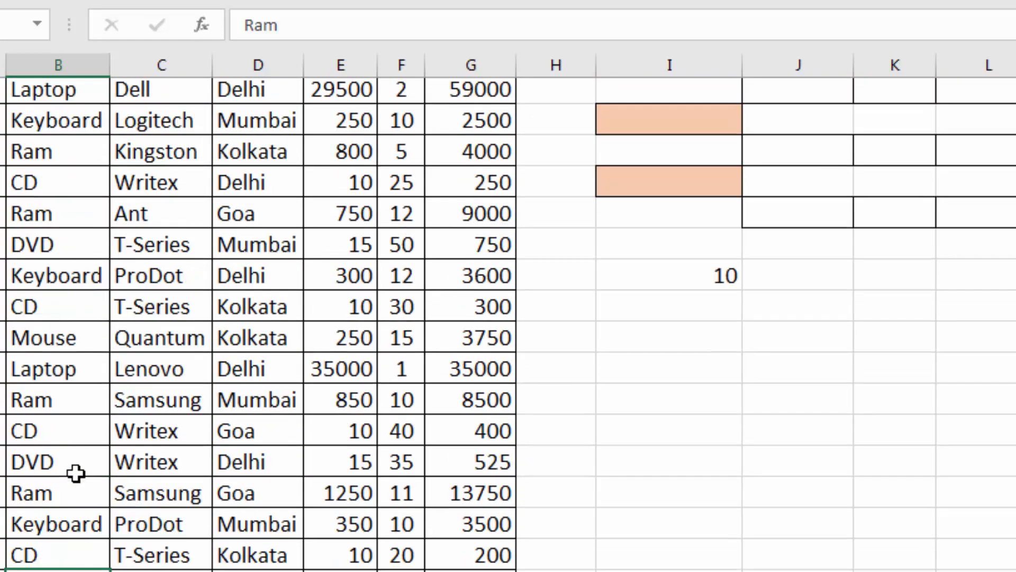
# Replace the "ram" criterion in the I8 COUNTIF formula with a reference to cell I2.
pyautogui.click(661, 316)
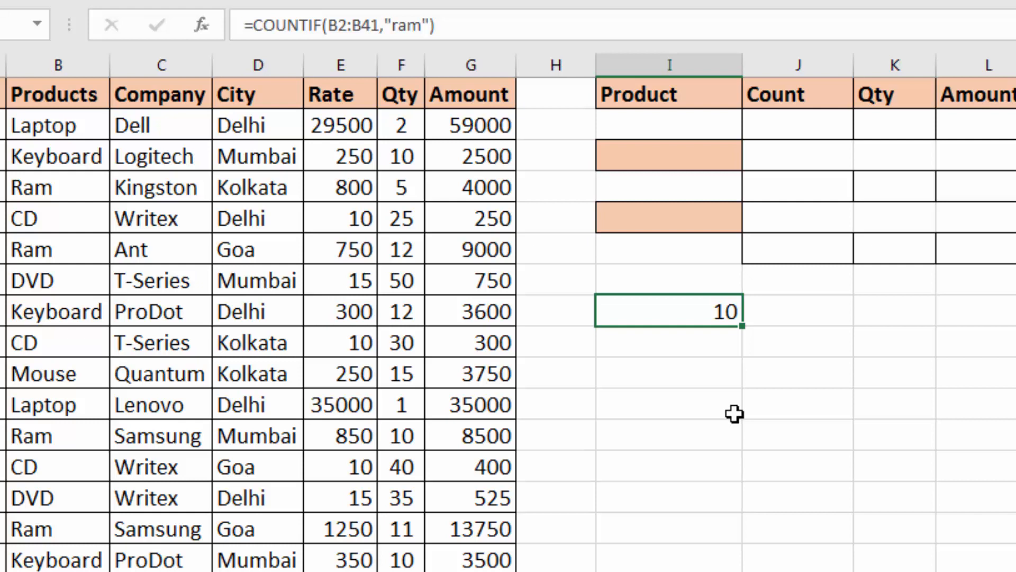
pyautogui.press('F2')
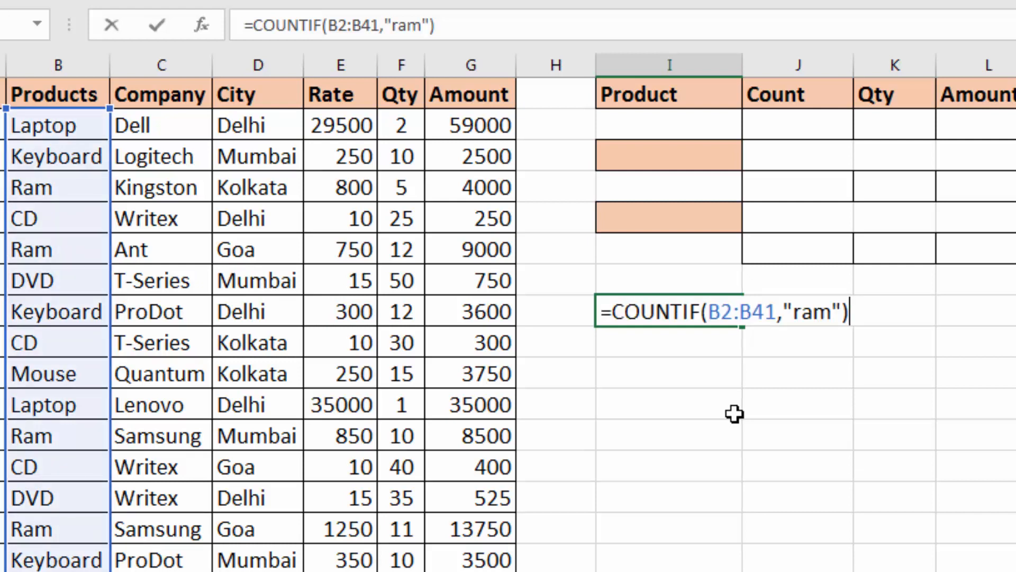
pyautogui.press('Left')
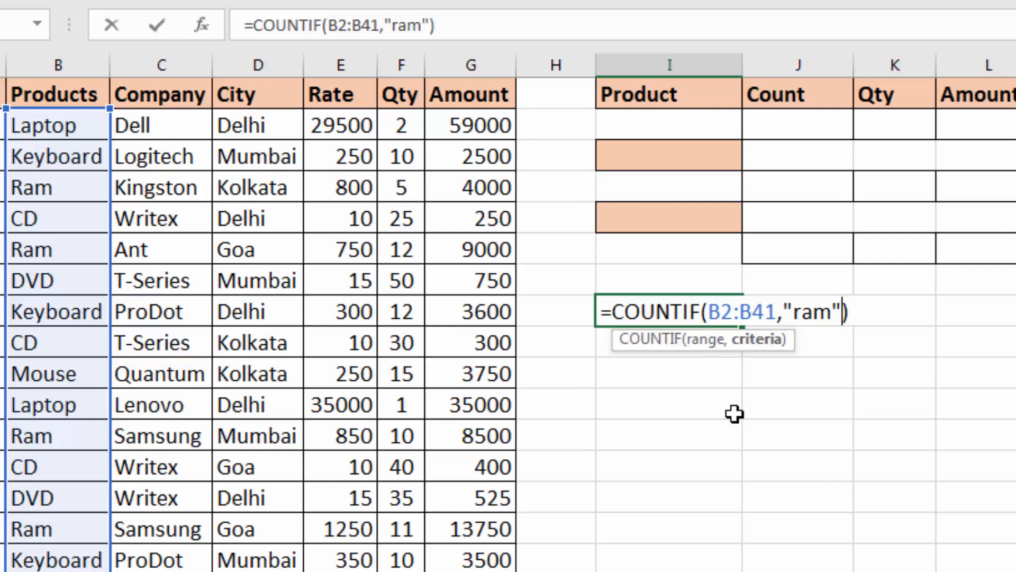
pyautogui.press('BackSpace')
pyautogui.press('BackSpace')
pyautogui.press('BackSpace')
pyautogui.press('BackSpace')
pyautogui.press('BackSpace')
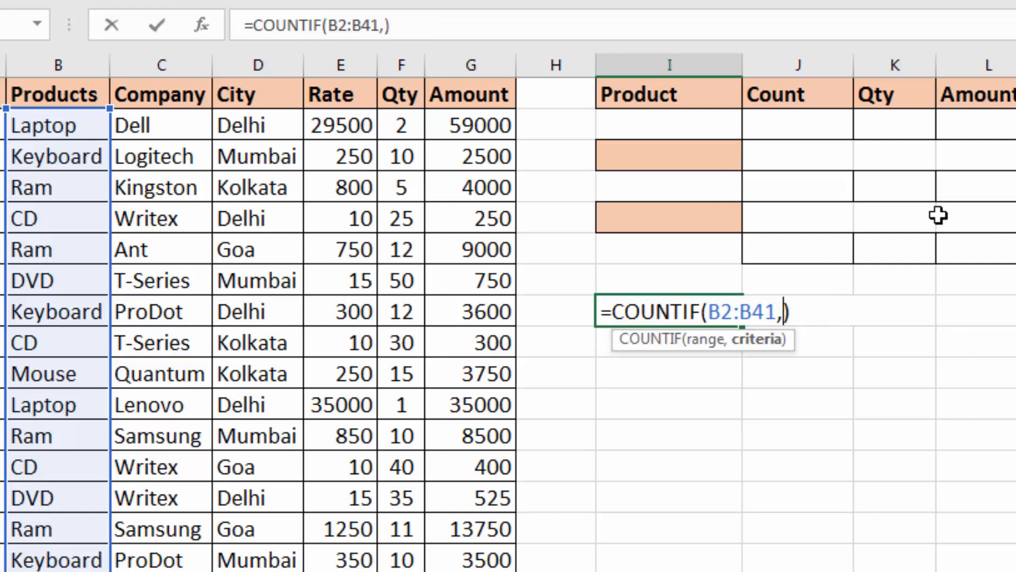
pyautogui.click(666, 126)
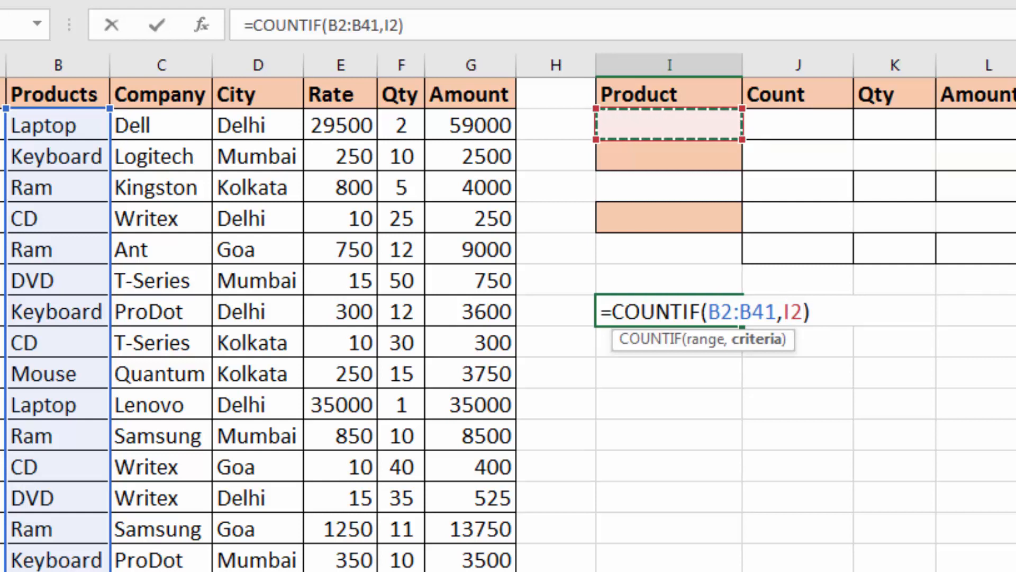
pyautogui.press('Return')
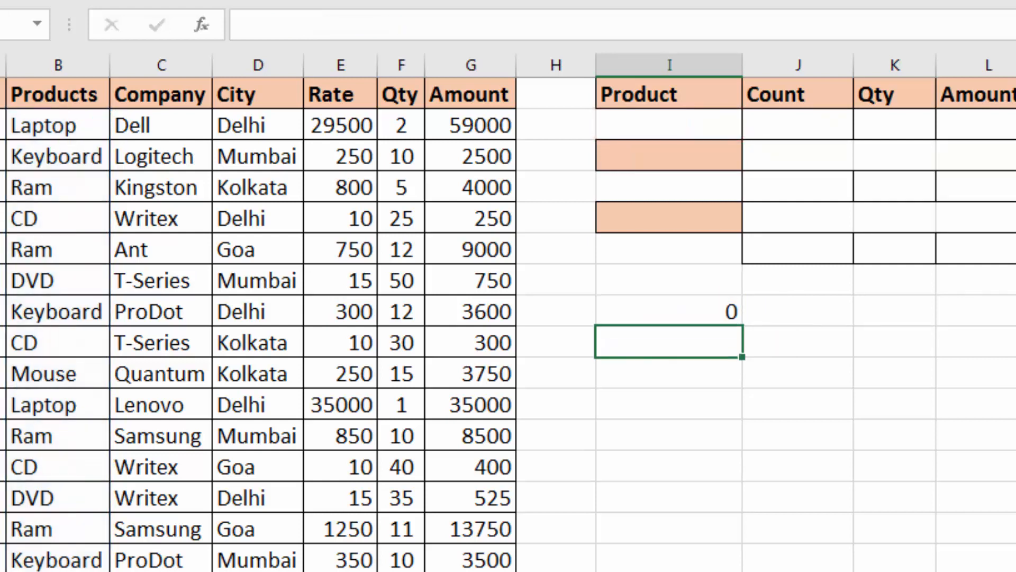
# Try the cell-based criterion by entering RAM and then CD as the product in I2.
pyautogui.click(704, 136)
pyautogui.write('RAM')
pyautogui.press('Return')
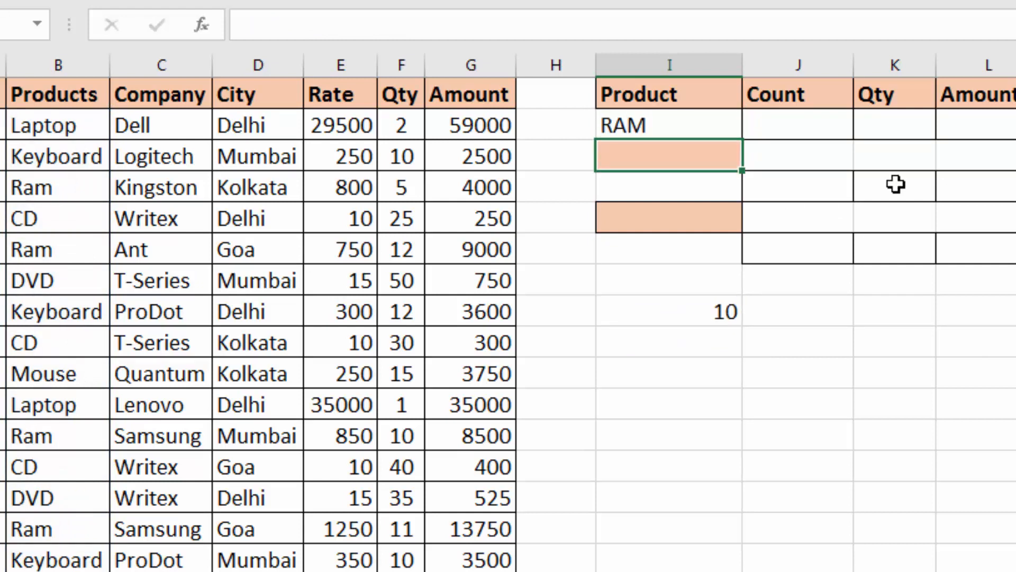
pyautogui.press('Up')
pyautogui.write('CD')
pyautogui.press('Return')
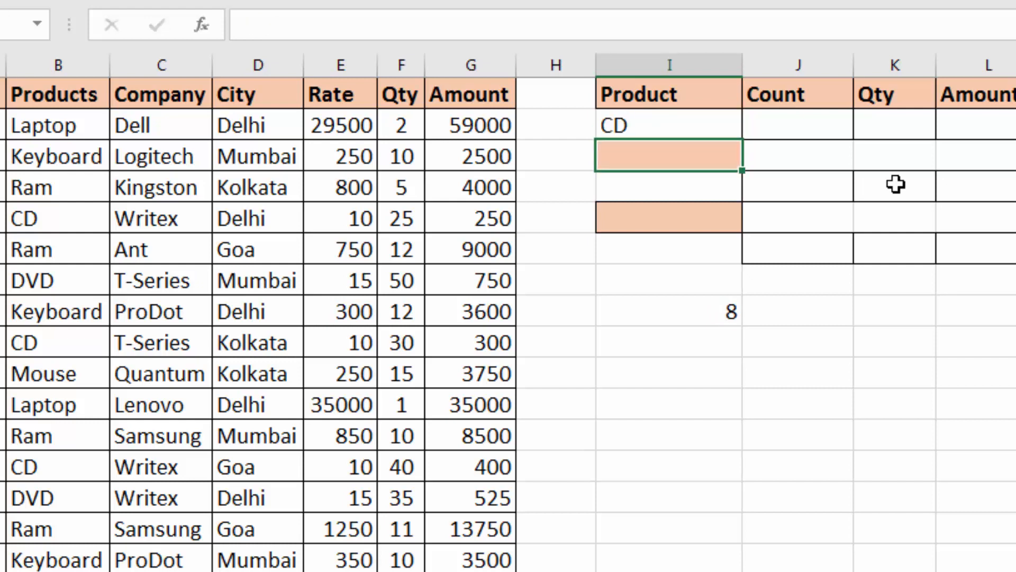
# Set the product in I2 to DVD and delete the trial COUNTIF formula from I8.
pyautogui.press('Up')
pyautogui.write('DVD')
pyautogui.press('Return')
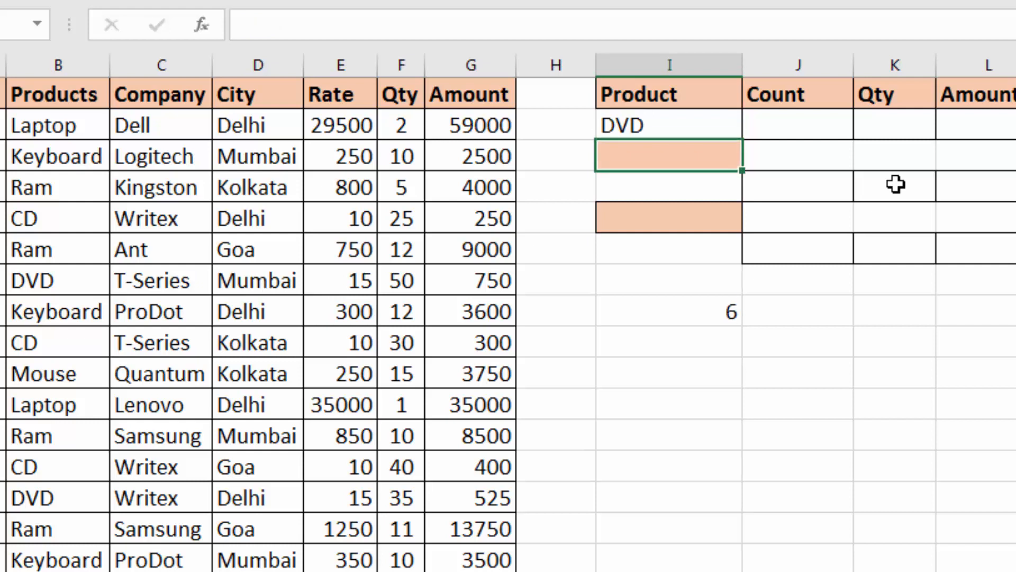
pyautogui.click(662, 313)
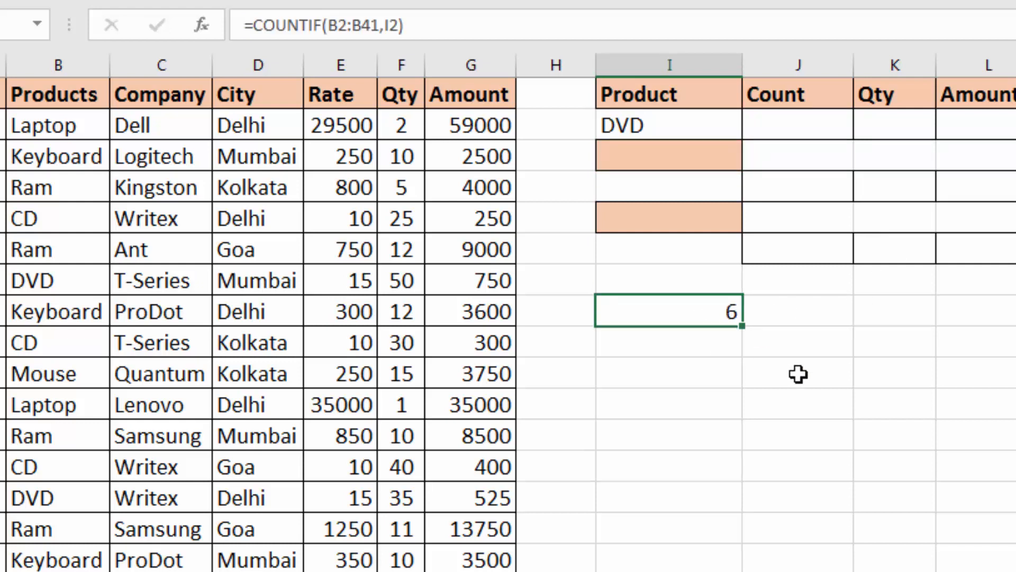
pyautogui.press('Delete')
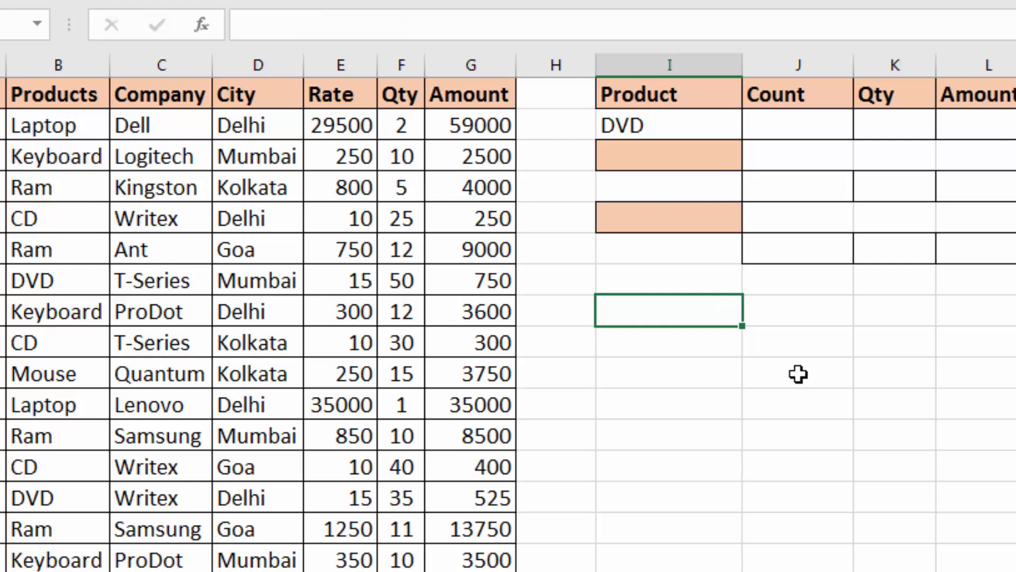
# Count the product named in I2 in the Count cell J2 with COUNTIF over B2:B41 and I2 as criterion.
pyautogui.click(801, 132)
pyautogui.write('=COUNTIF')
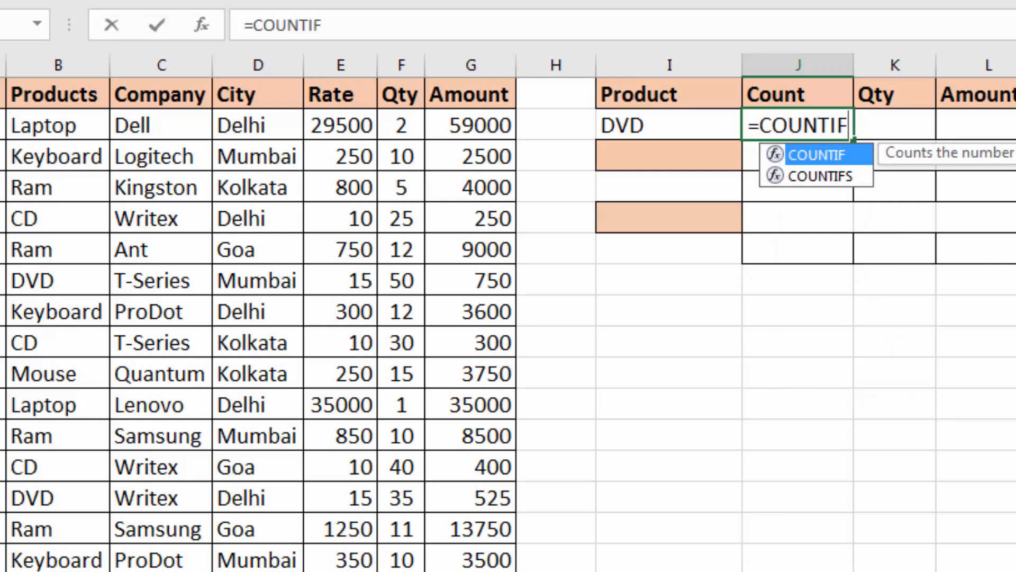
pyautogui.write('(')
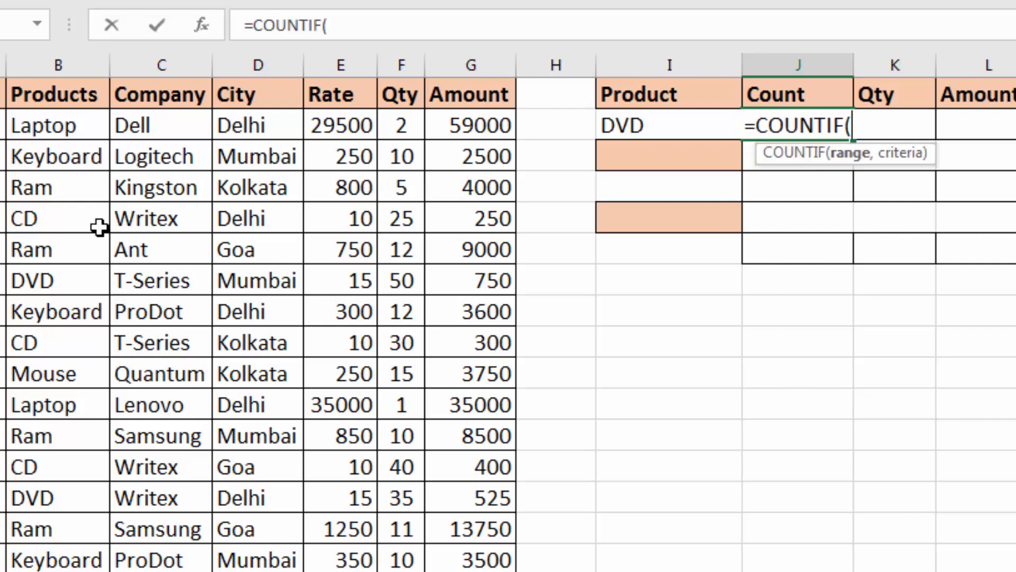
pyautogui.moveTo(74, 133); pyautogui.dragTo(69, 570)
pyautogui.scroll(8, 460, 493)
pyautogui.scroll(1, 493, 466)
pyautogui.write(',')
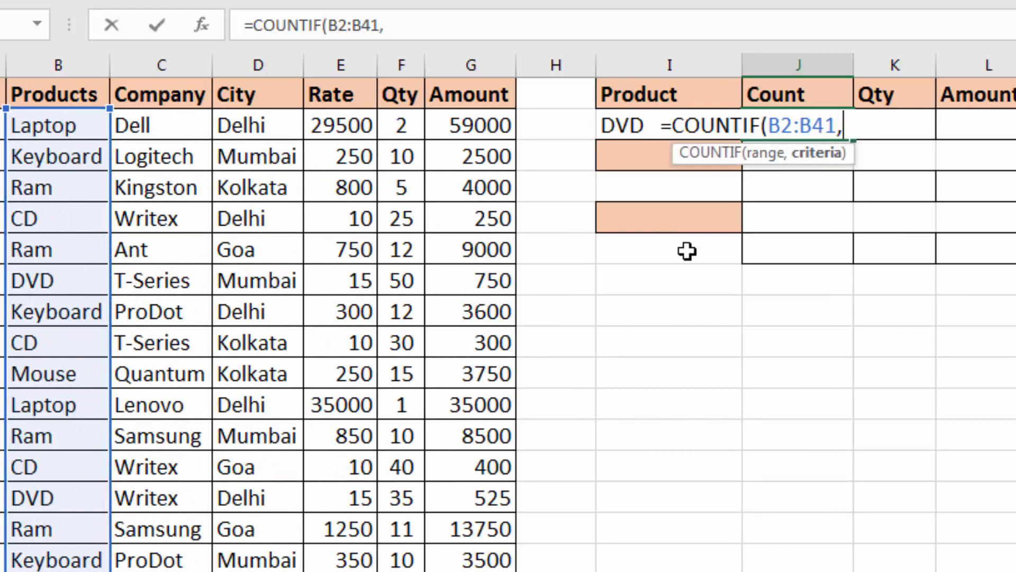
pyautogui.click(620, 123)
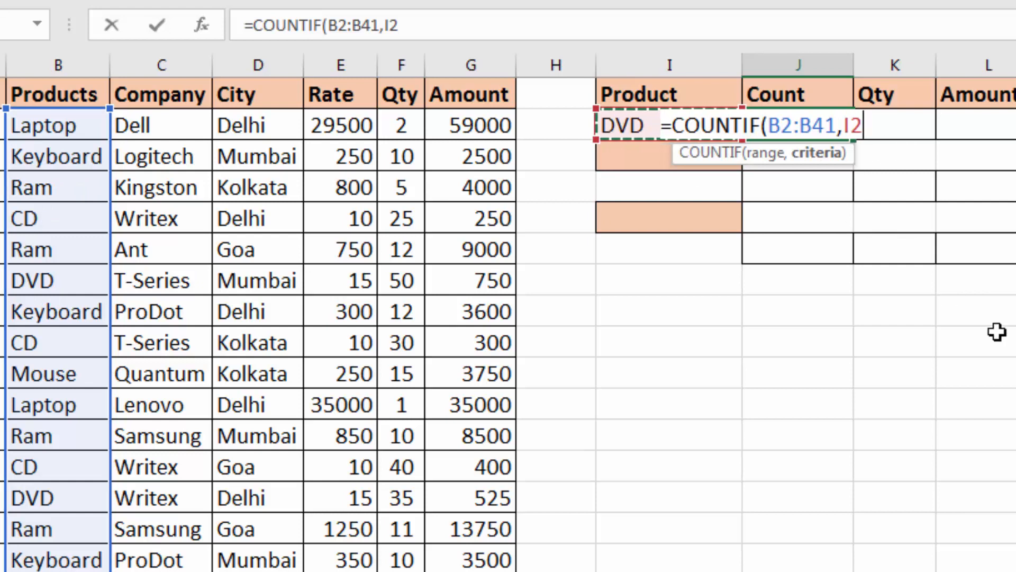
pyautogui.write(')')
pyautogui.press('Return')
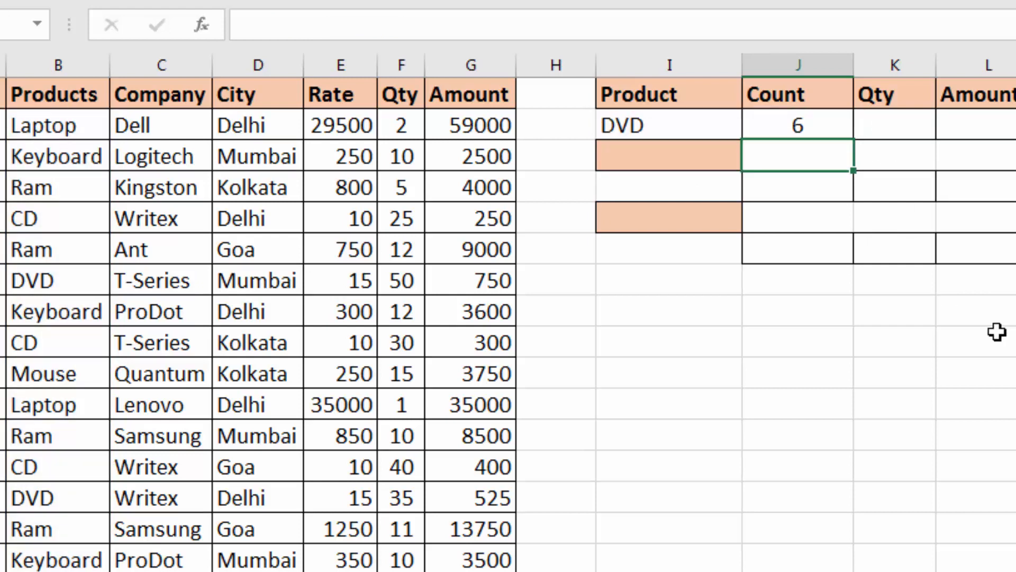
# Review the COUNTIF formula in J2 together with the product name in I2 and the Qty cell K2.
pyautogui.click(790, 127)
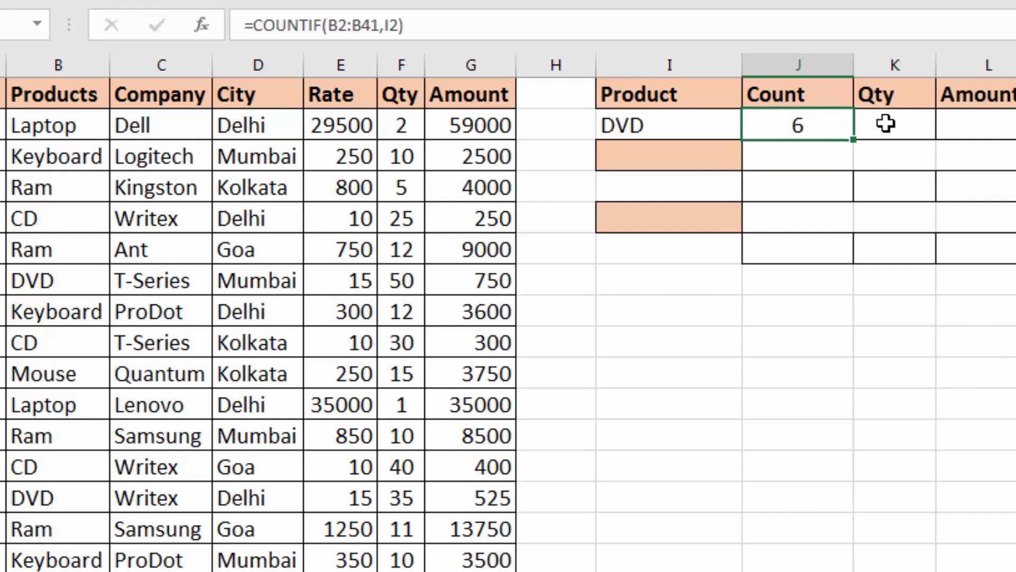
pyautogui.click(886, 123)
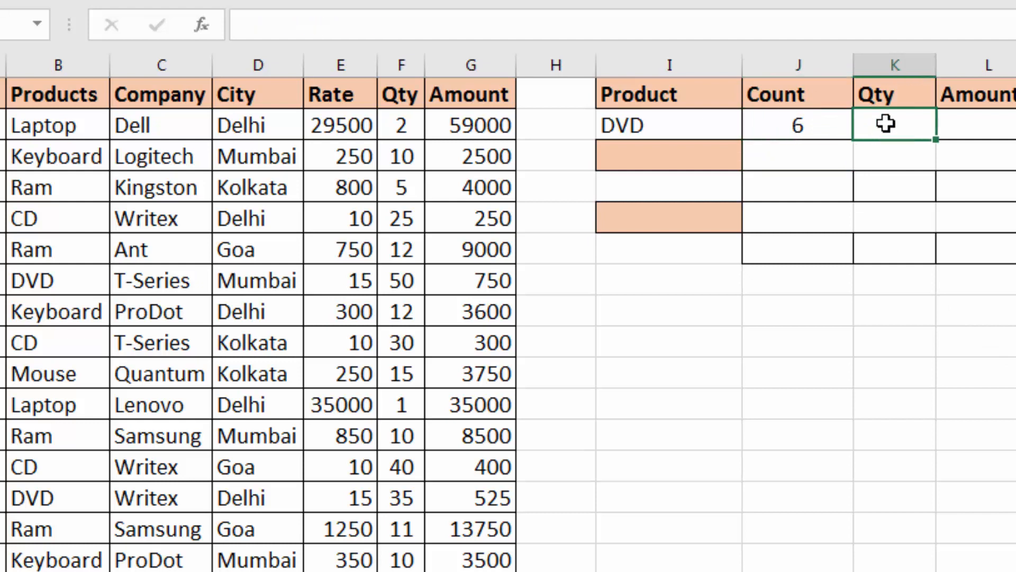
pyautogui.click(798, 123)
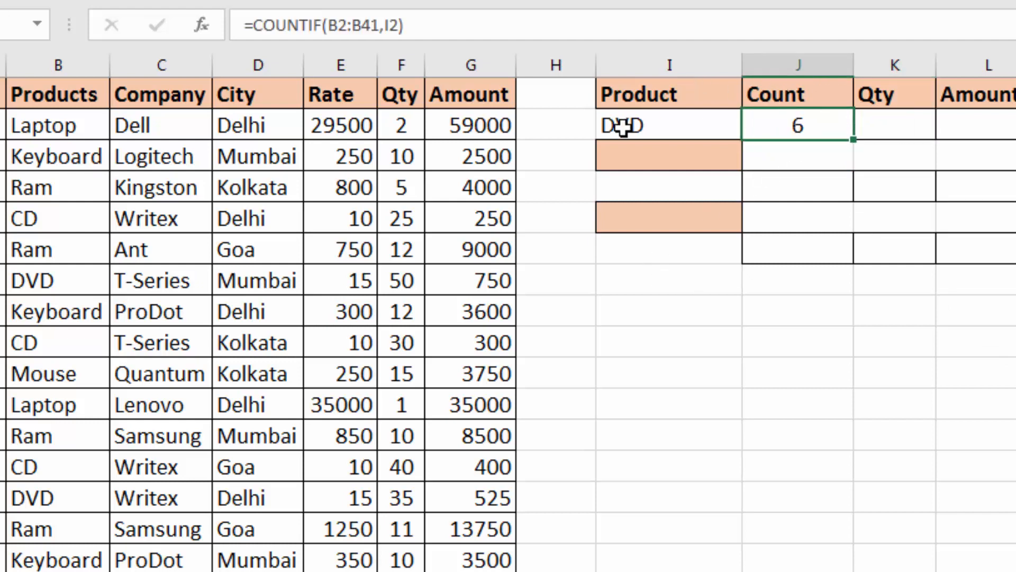
pyautogui.click(659, 127)
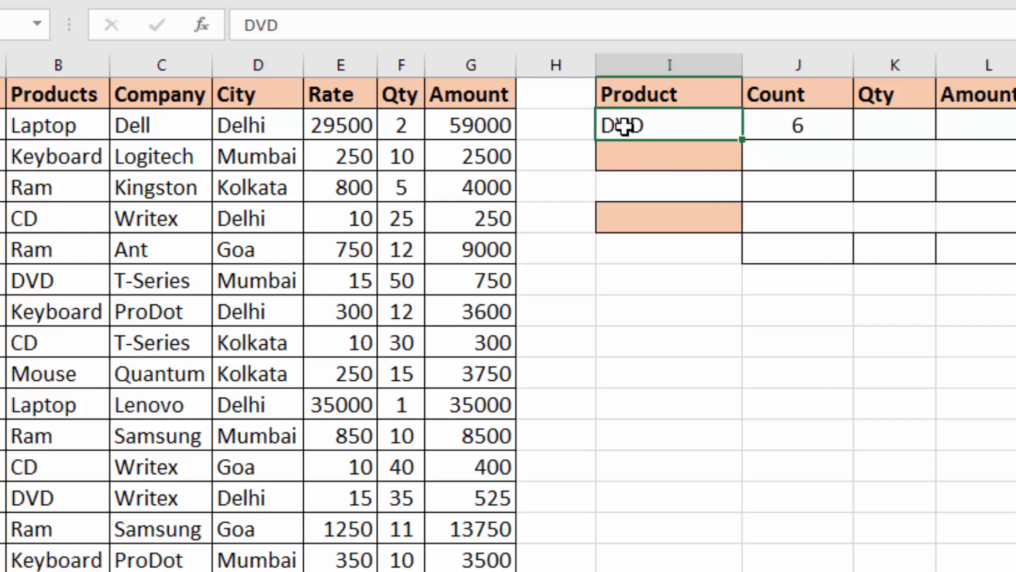
pyautogui.click(789, 125)
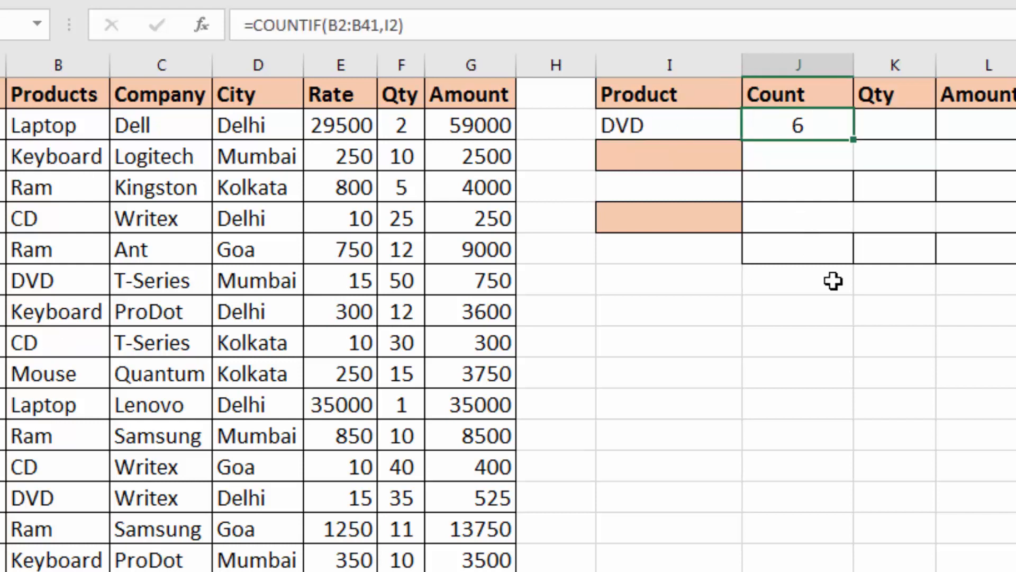
pyautogui.click(691, 124)
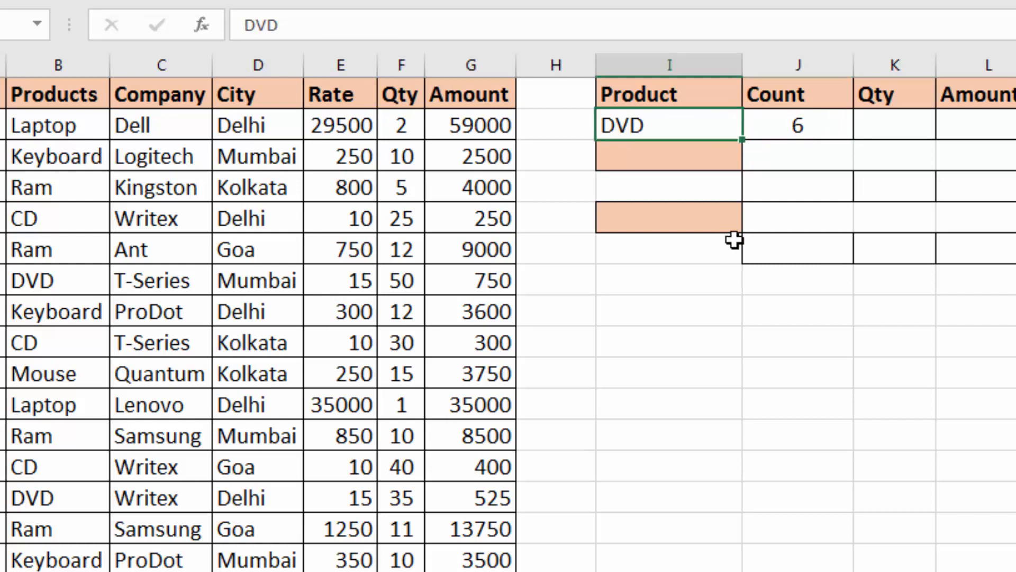
# Enter CD as the product in I2 to test the COUNTIF result in J2.
pyautogui.write('CD')
pyautogui.press('Return')
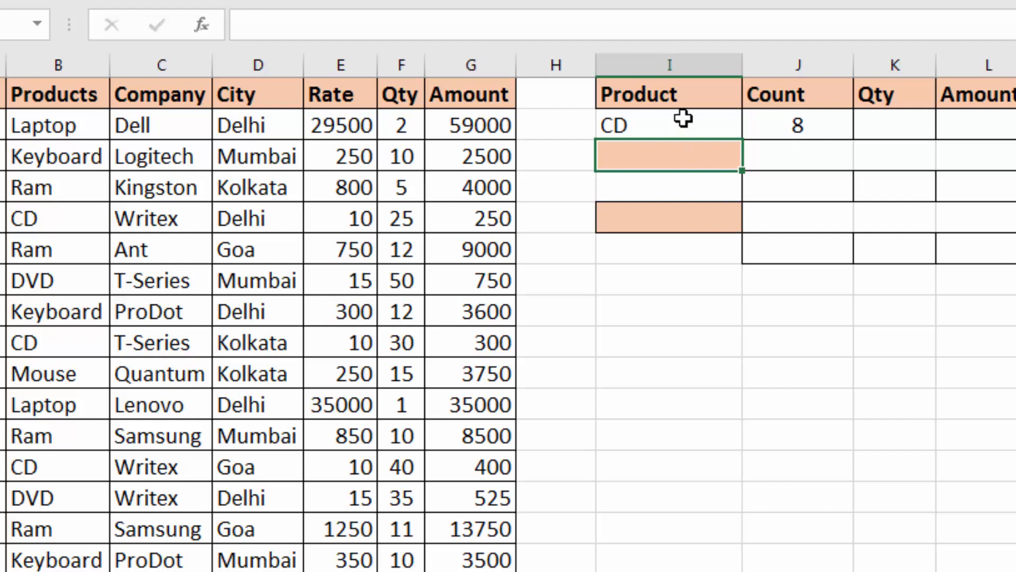
pyautogui.click(662, 126)
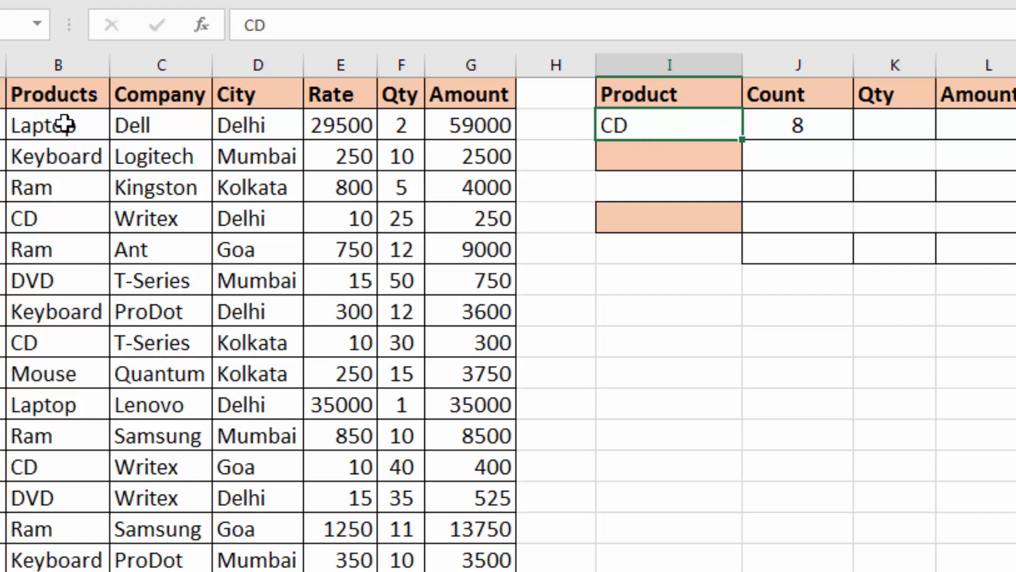
# Copy the product names from the Products column, starting at B2, into column O starting at O2.
pyautogui.moveTo(57, 124); pyautogui.dragTo(61, 571)
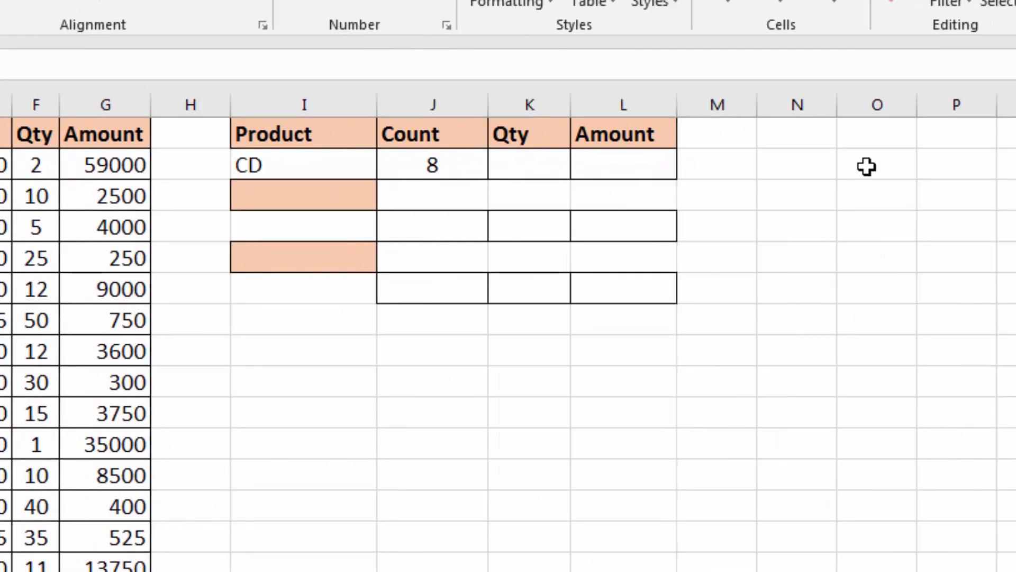
pyautogui.click(866, 166)
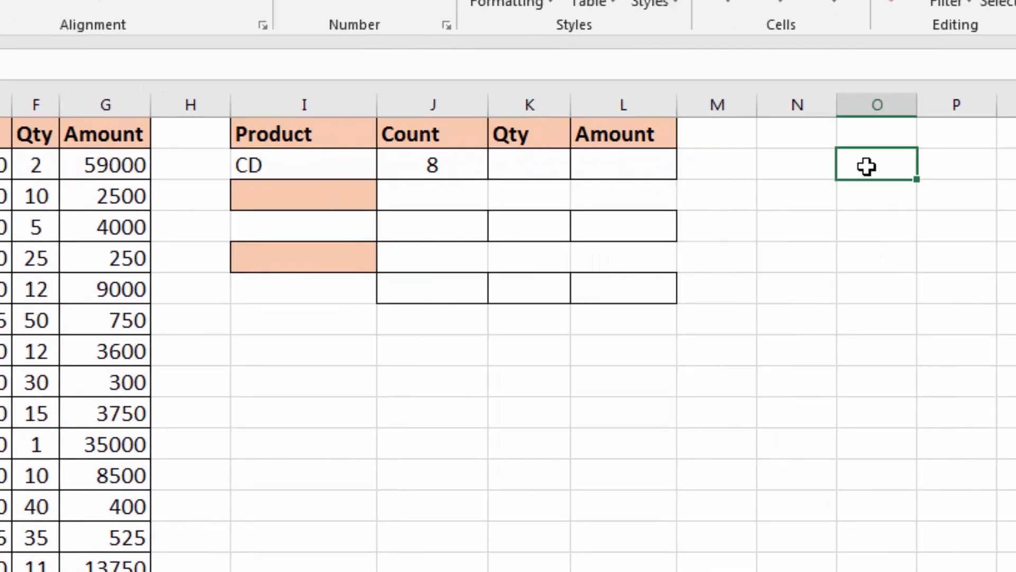
pyautogui.hotkey('ctrl', 'v')
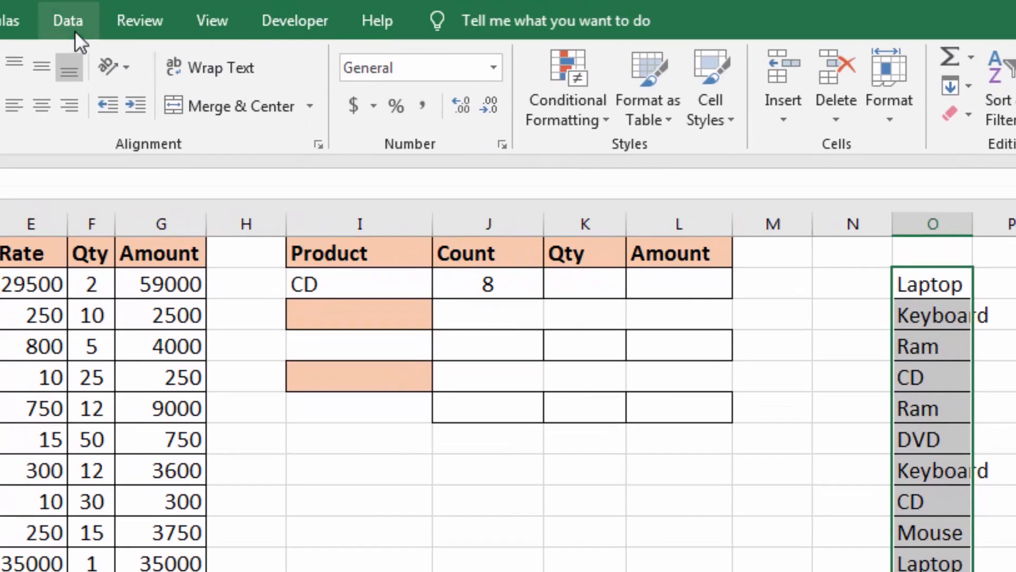
# Remove the duplicate product names from the copied list in column O, treating the data as having no headers.
pyautogui.click(68, 21)
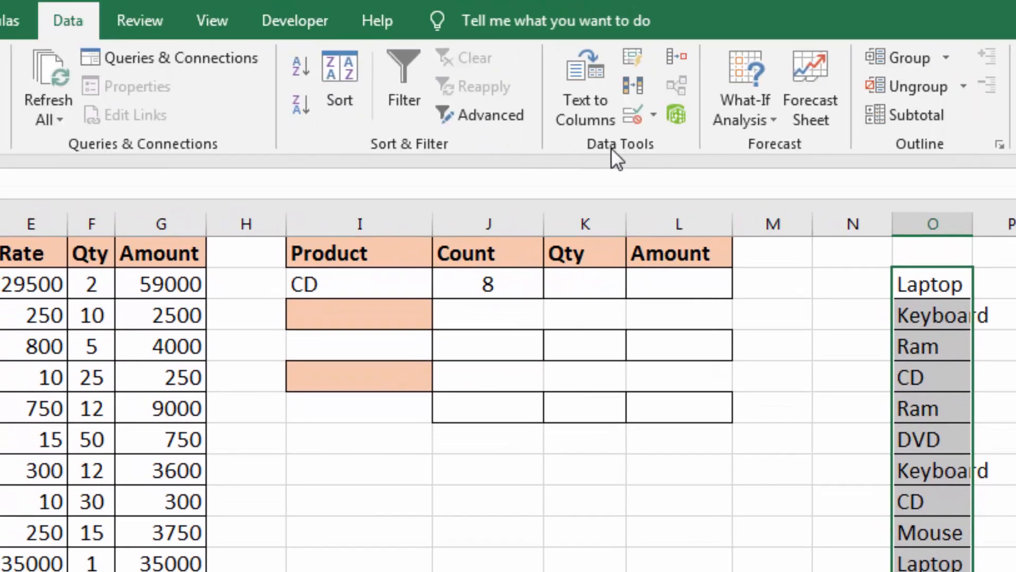
pyautogui.click(636, 90)
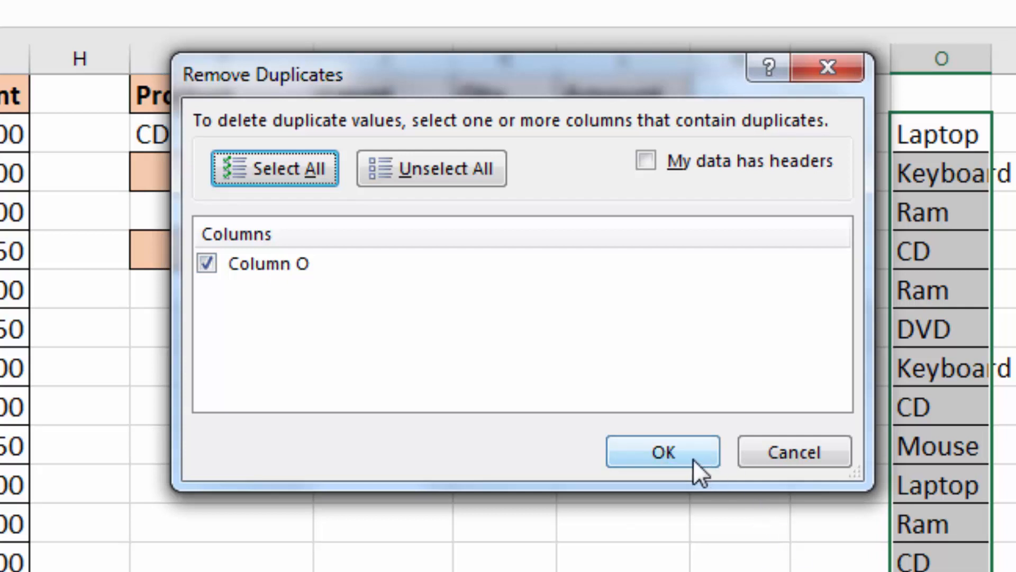
pyautogui.click(692, 458)
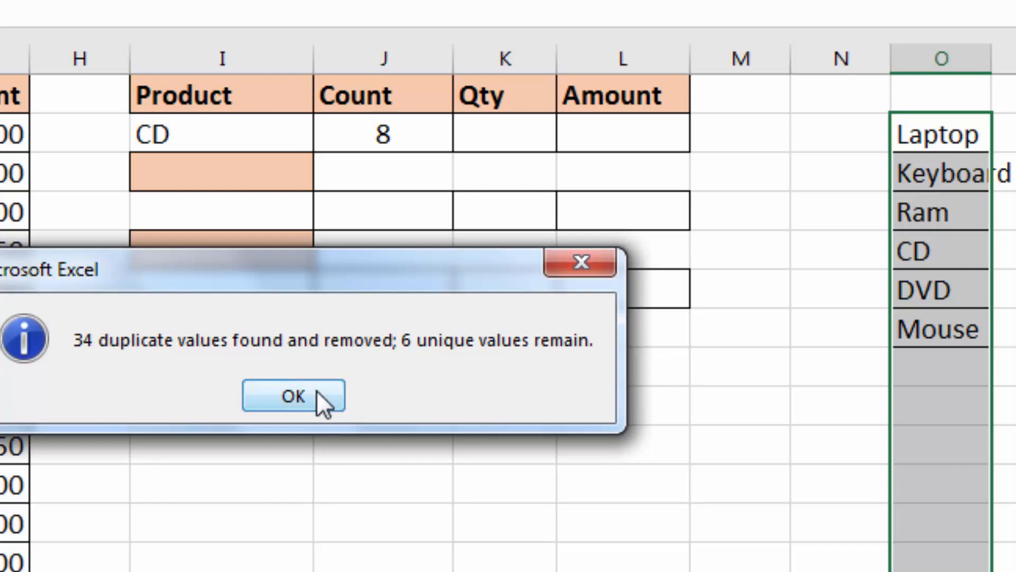
pyautogui.click(317, 394)
pyautogui.click(952, 177)
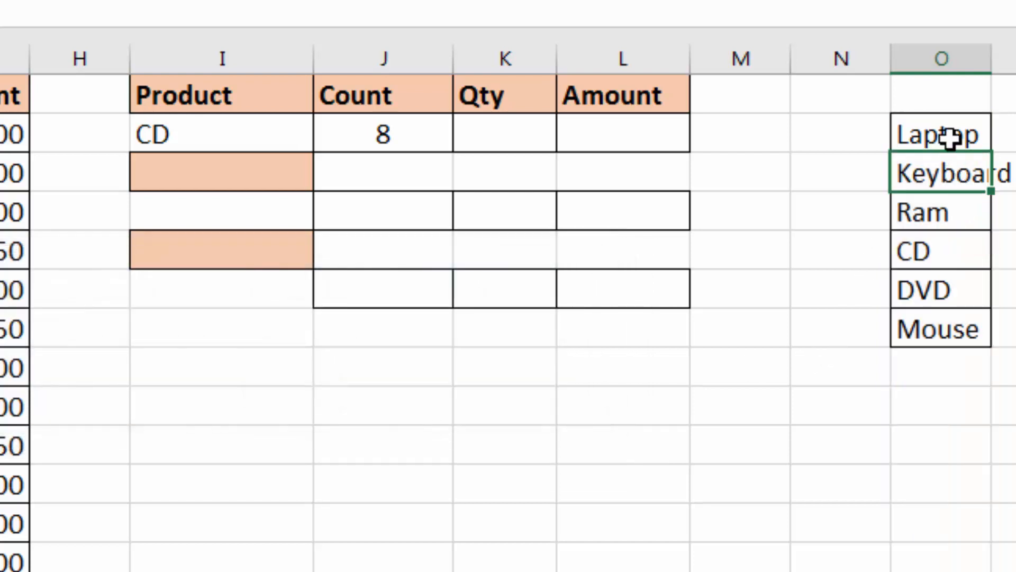
pyautogui.moveTo(950, 136); pyautogui.dragTo(948, 321)
pyautogui.click(937, 157)
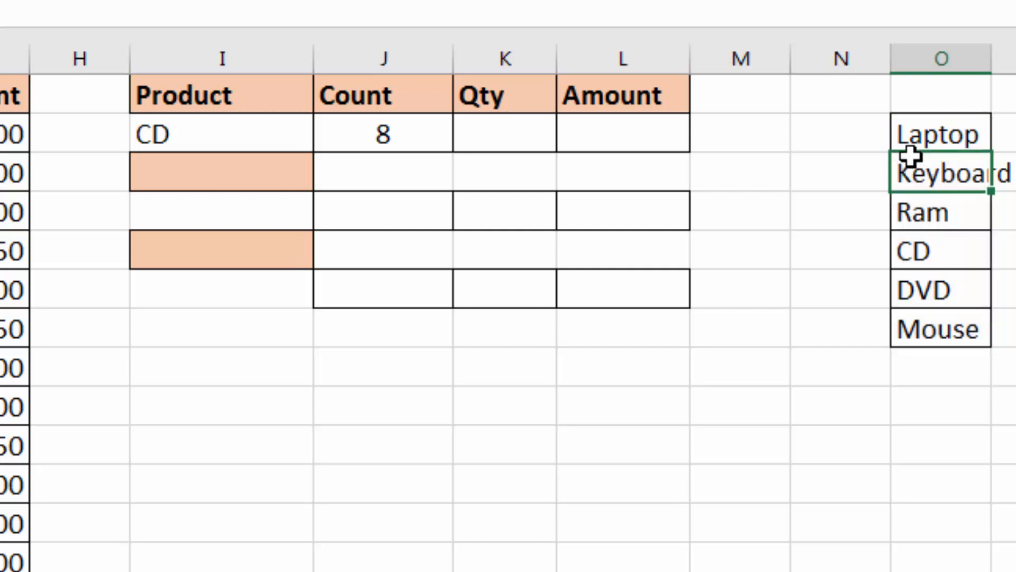
# Add List data validation to the product cell I2 with =$O$2:$O$7 as its source.
pyautogui.click(254, 135)
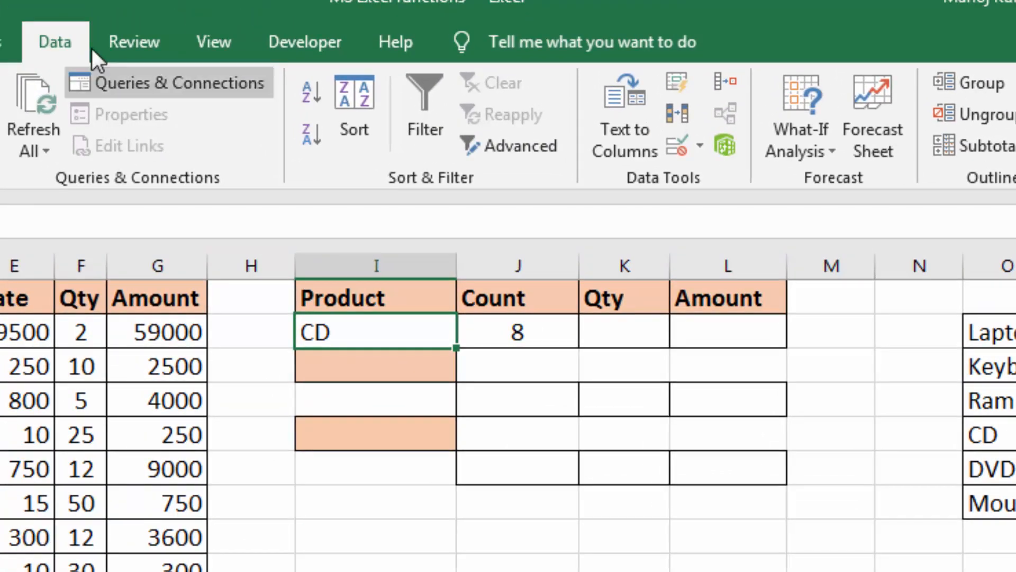
pyautogui.click(672, 147)
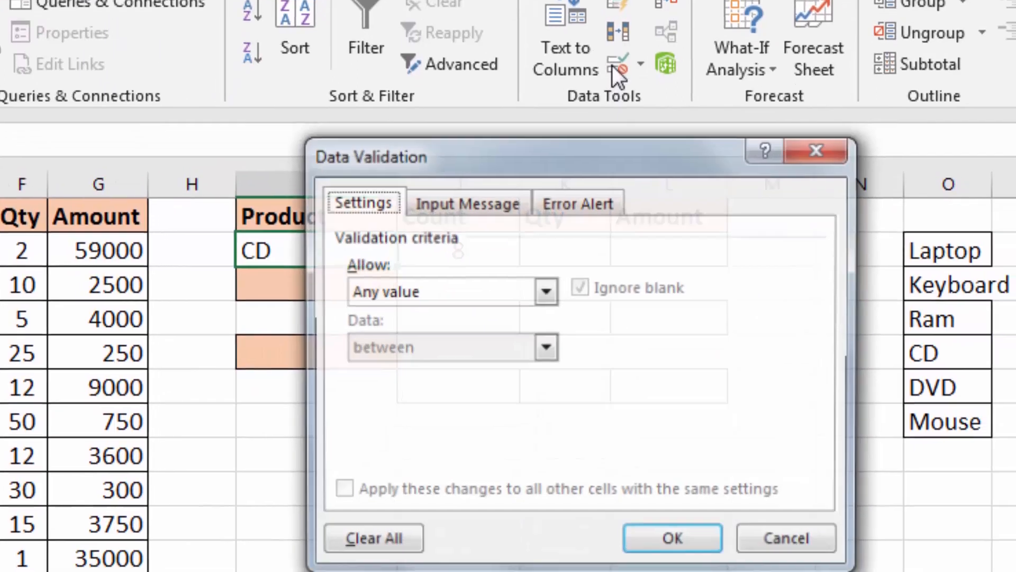
pyautogui.click(497, 300)
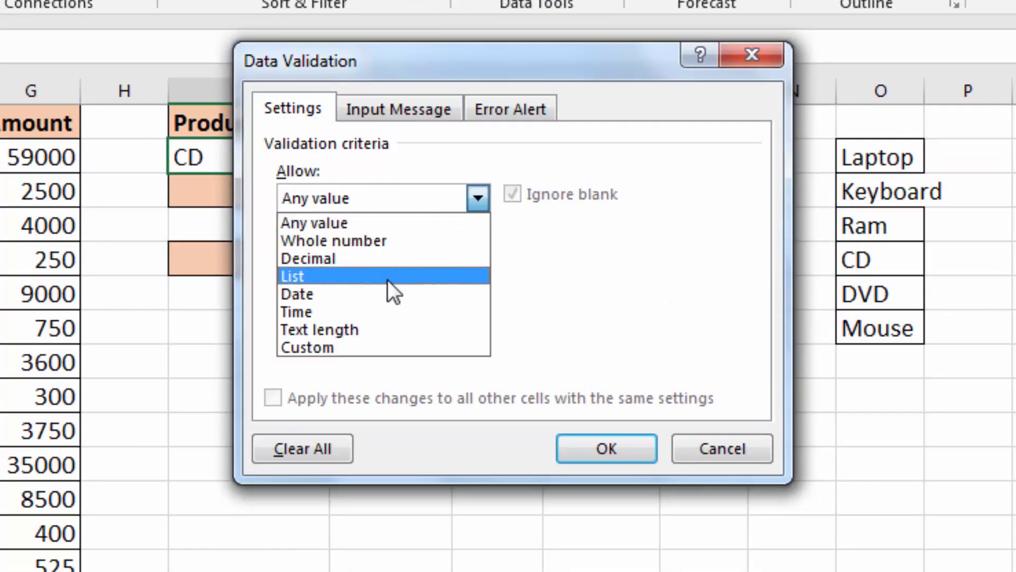
pyautogui.click(387, 275)
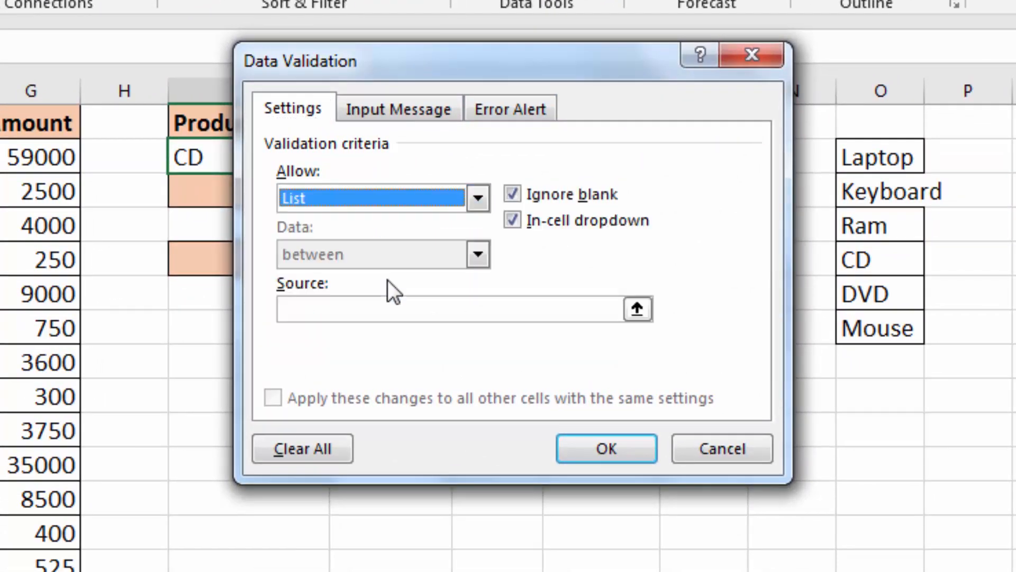
pyautogui.click(390, 311)
pyautogui.moveTo(862, 152); pyautogui.dragTo(863, 328)
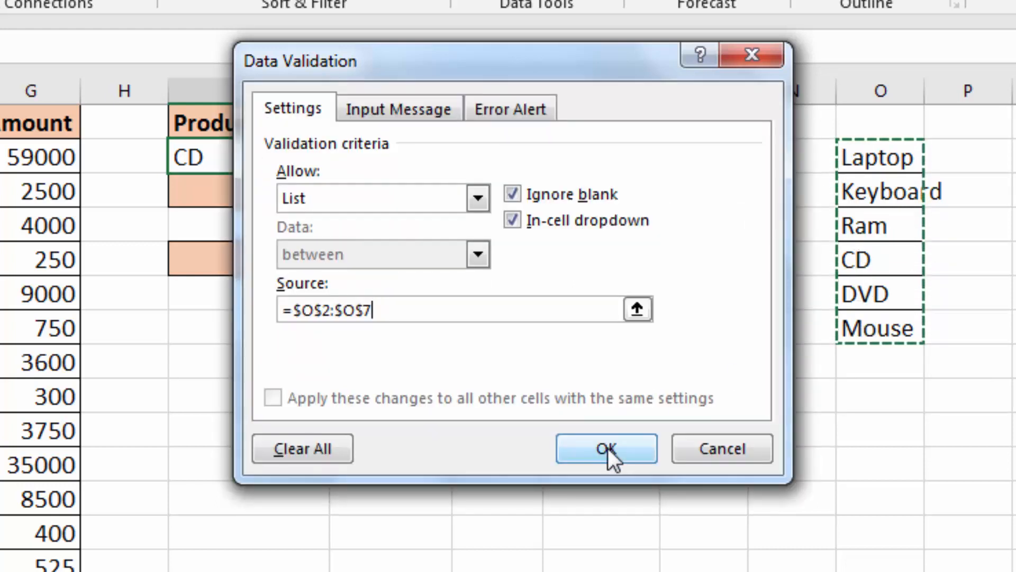
pyautogui.click(606, 448)
# Choose Keyboard and then Ram as the product in I2 using its validation list.
pyautogui.click(342, 160)
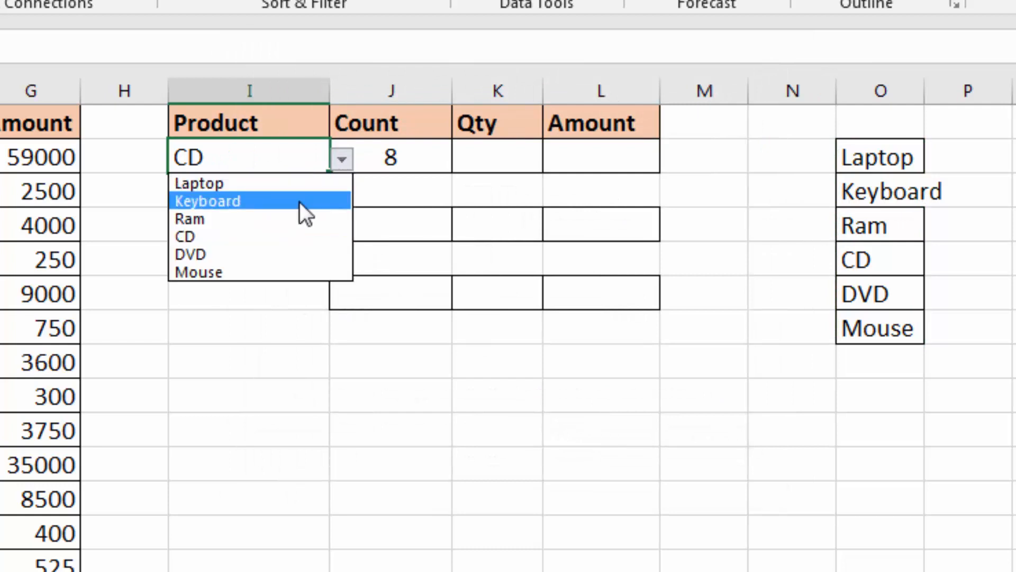
pyautogui.click(301, 201)
pyautogui.click(344, 160)
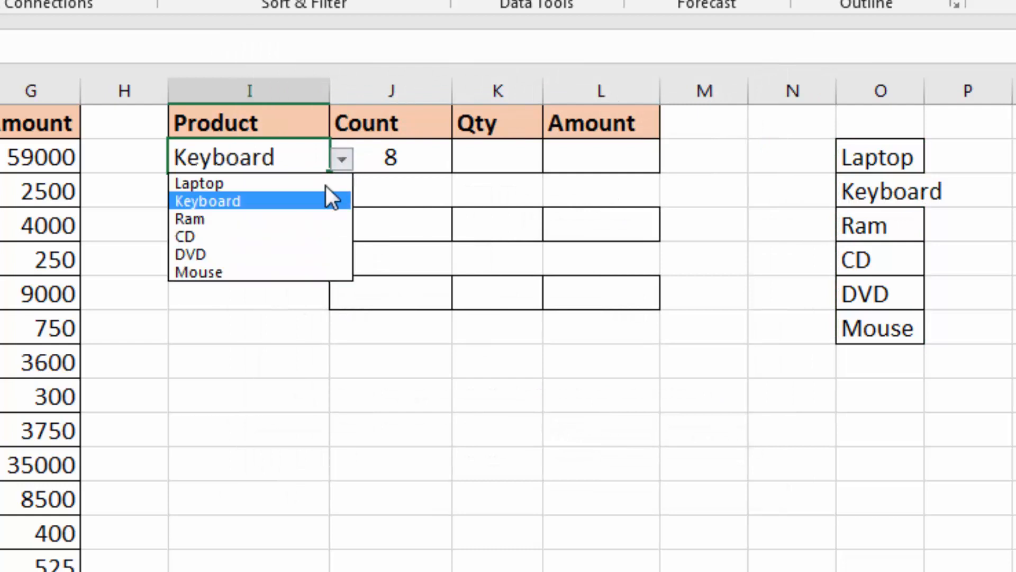
pyautogui.click(297, 215)
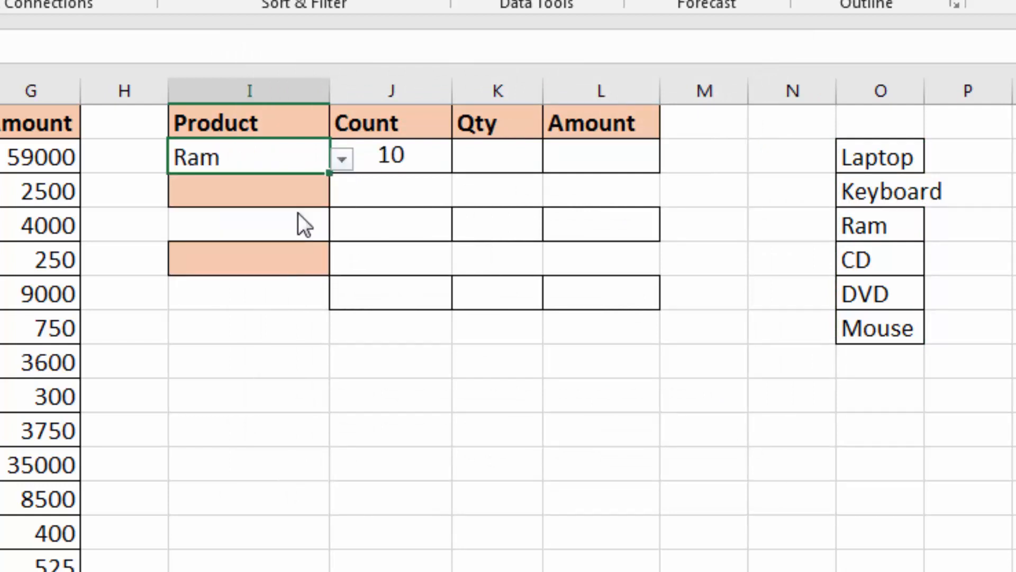
pyautogui.click(401, 366)
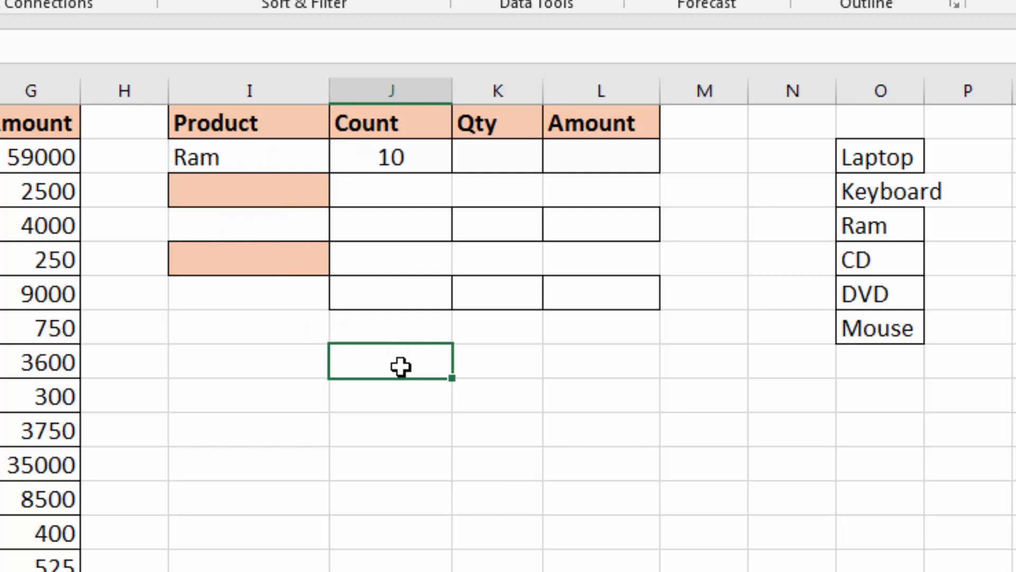
# Examine the summary's Count and Qty cells and the Ram quantities in F4, F6 and F12.
pyautogui.click(495, 159)
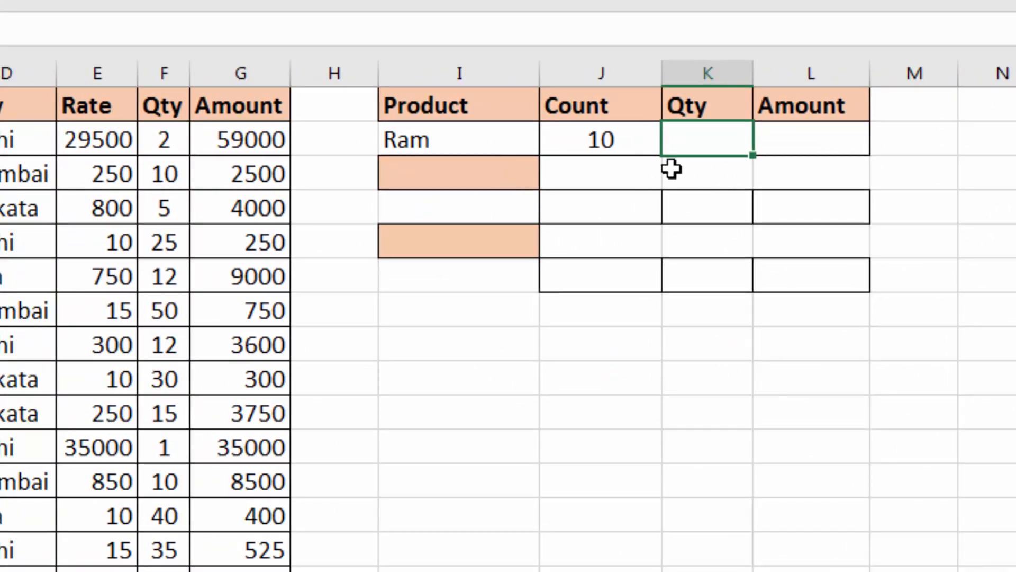
pyautogui.click(602, 141)
pyautogui.click(728, 143)
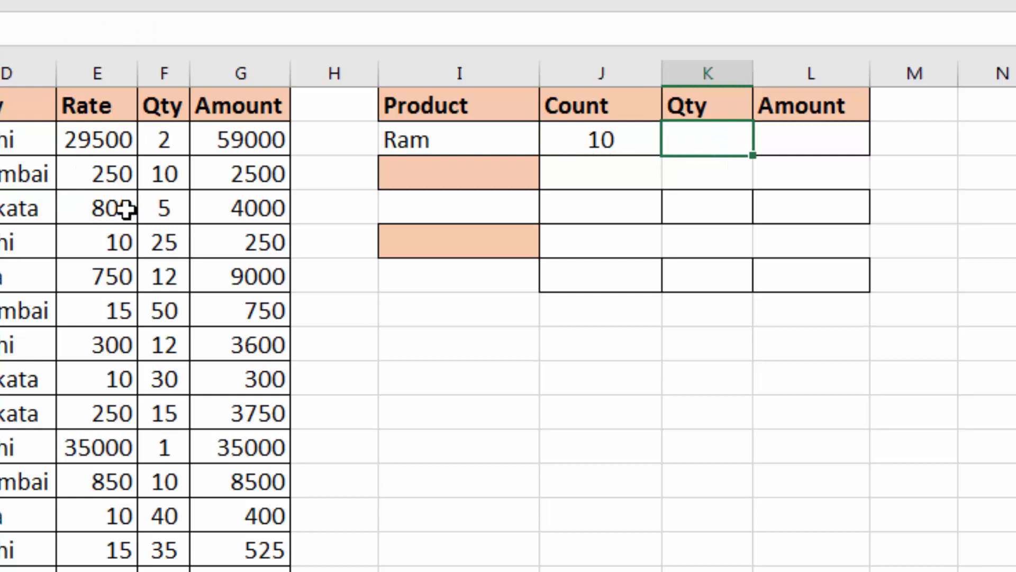
pyautogui.click(161, 208)
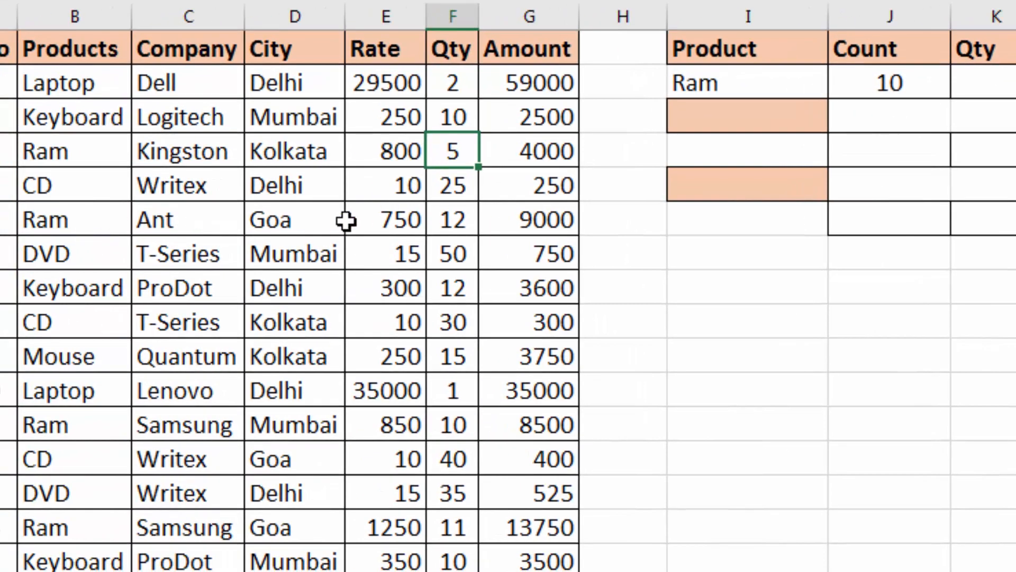
pyautogui.click(455, 221)
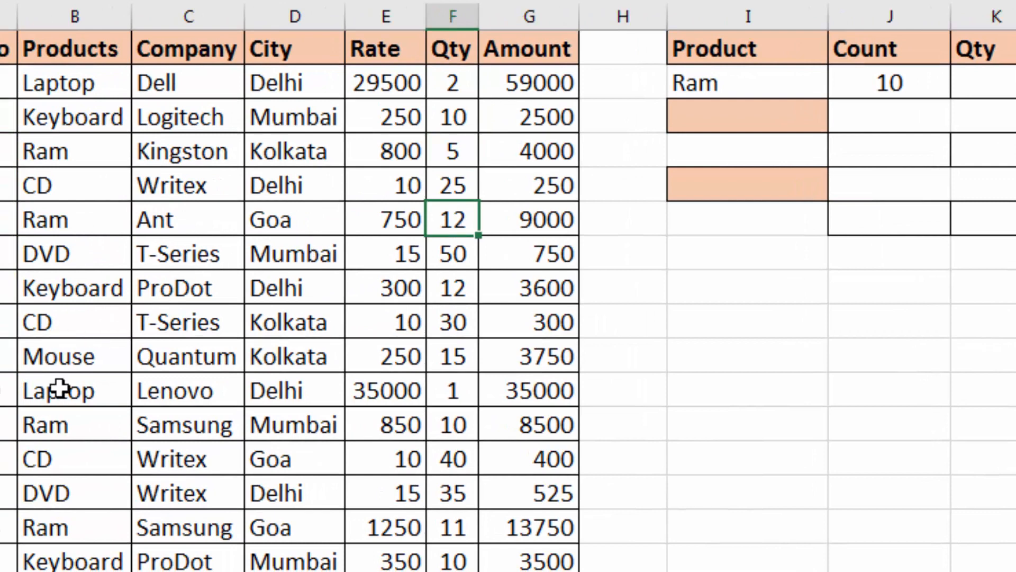
pyautogui.click(437, 431)
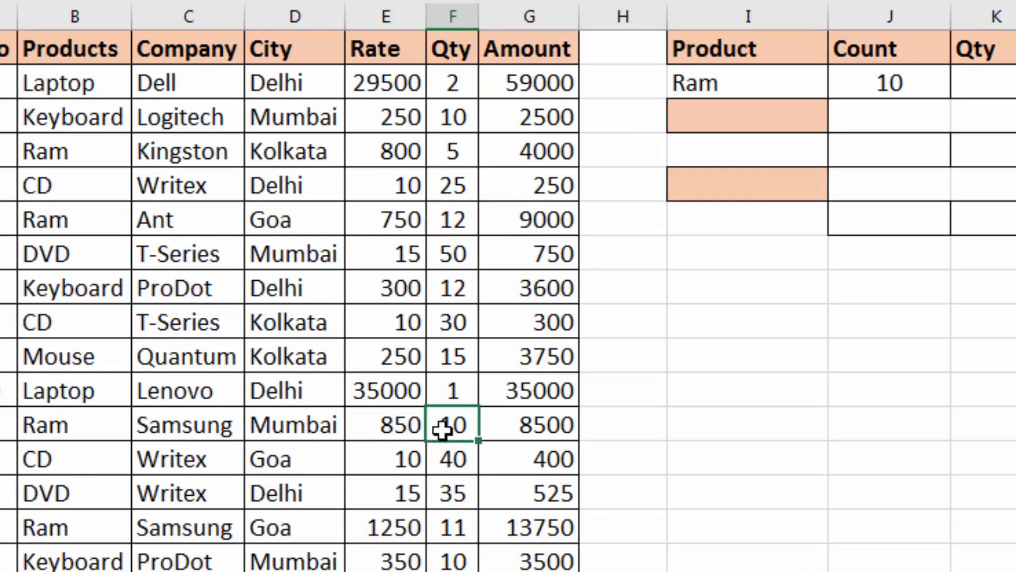
# Enter =SUMIF(B2:B41,F2:F41) in the Qty cell K2.
pyautogui.click(997, 90)
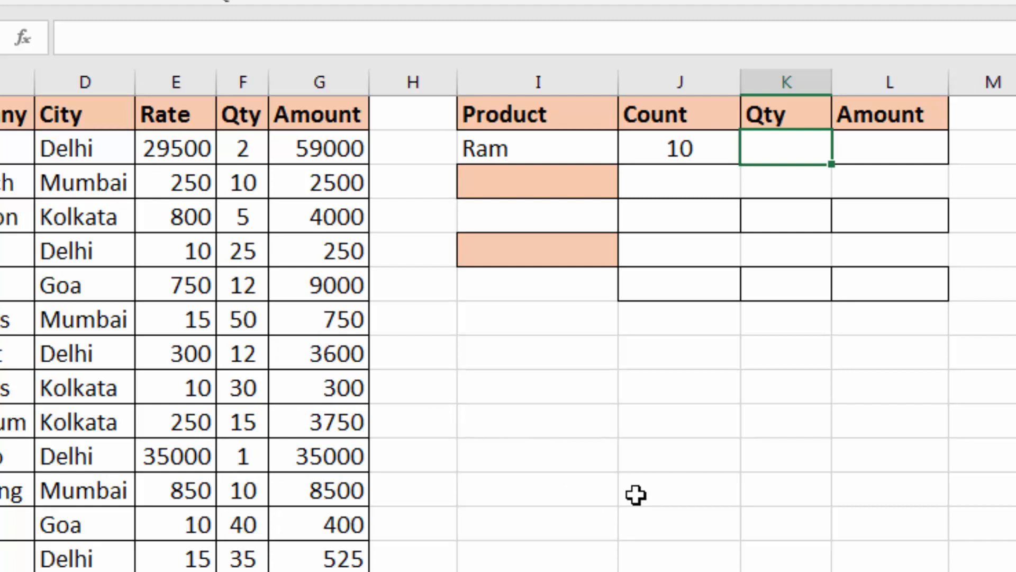
pyautogui.write('SUMIF')
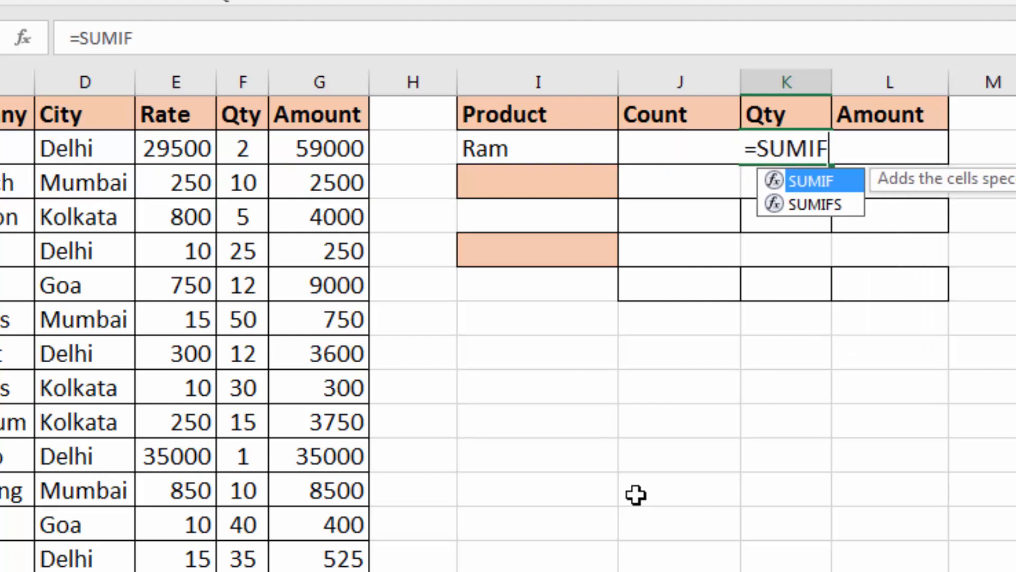
pyautogui.write('(')
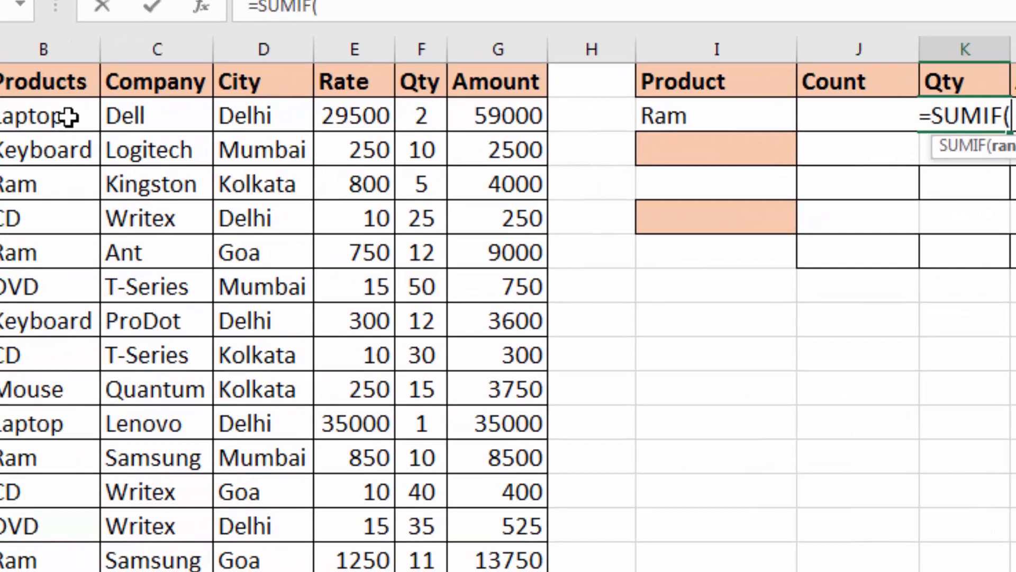
pyautogui.moveTo(78, 109); pyautogui.dragTo(106, 569)
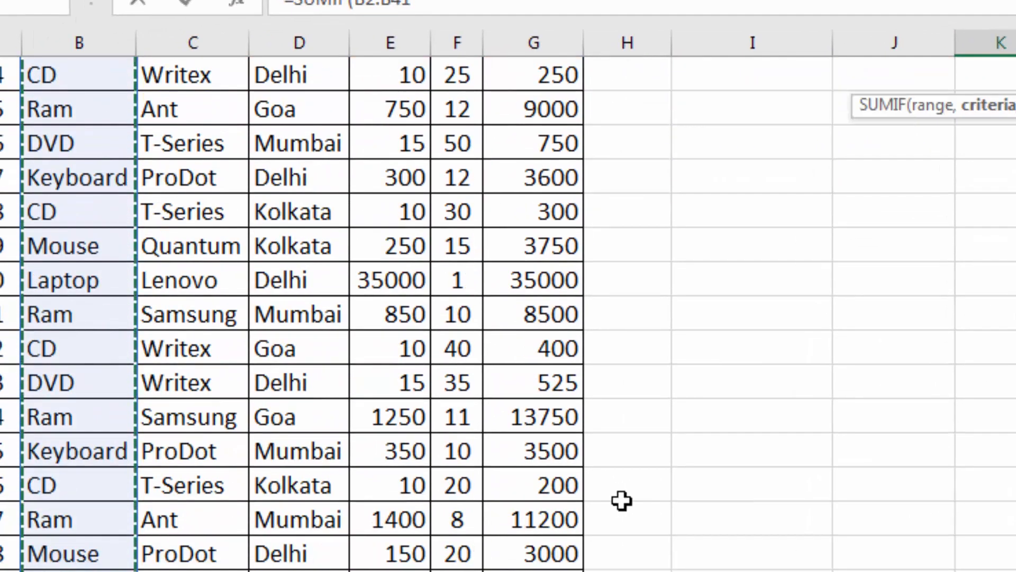
pyautogui.write(',')
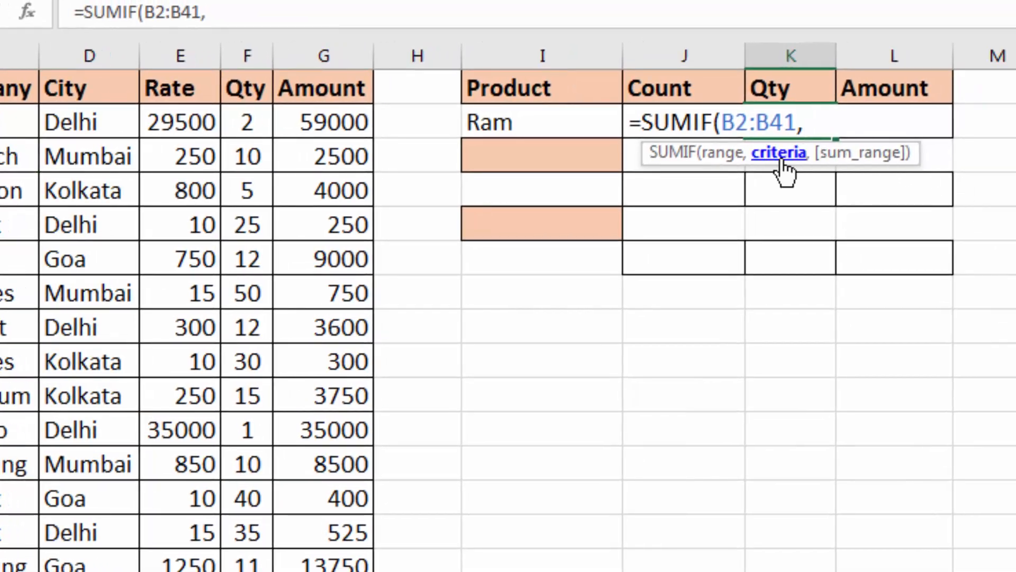
pyautogui.click(519, 121)
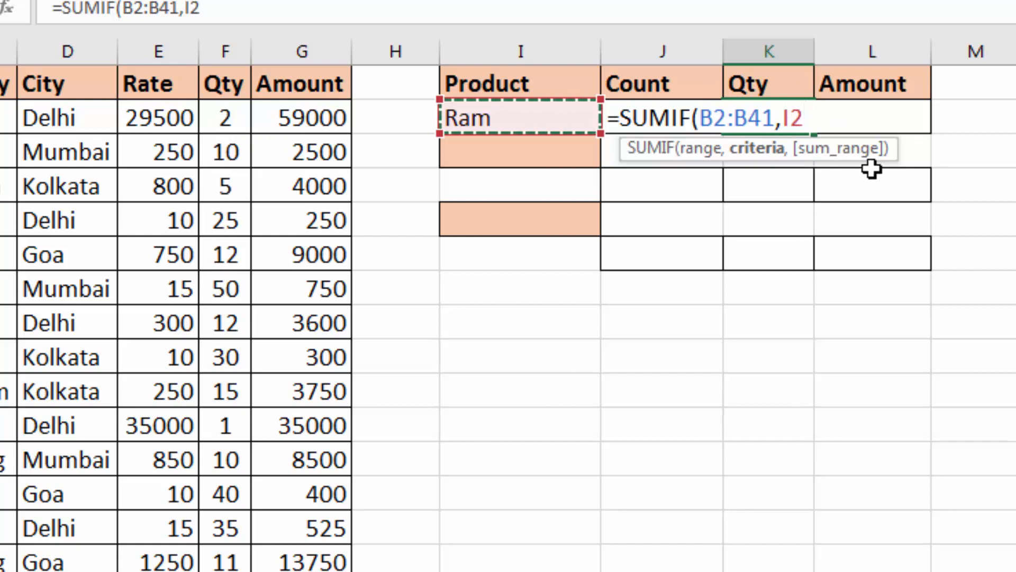
pyautogui.moveTo(230, 121); pyautogui.dragTo(227, 569)
pyautogui.scroll(2, 499, 400)
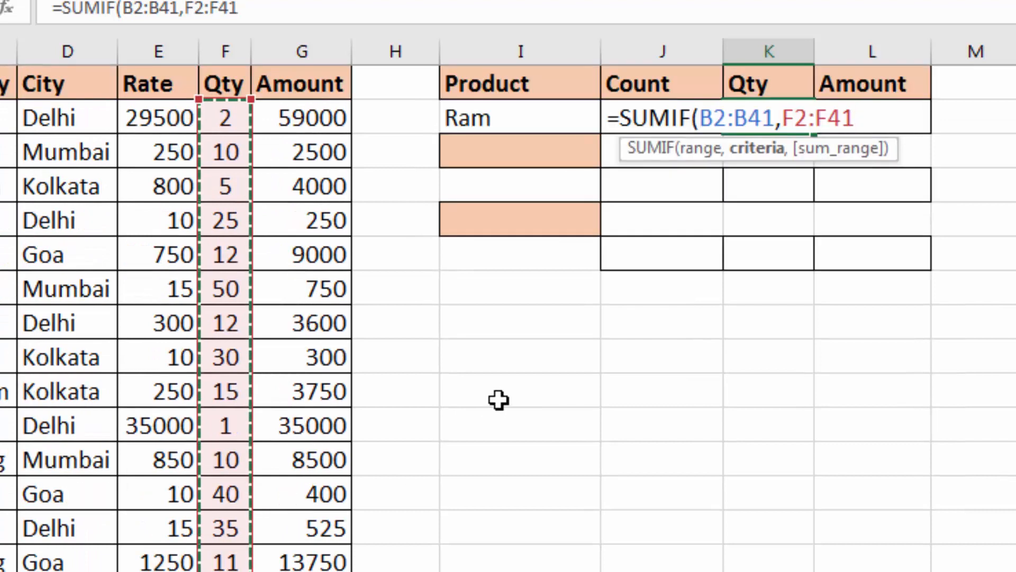
pyautogui.write(')')
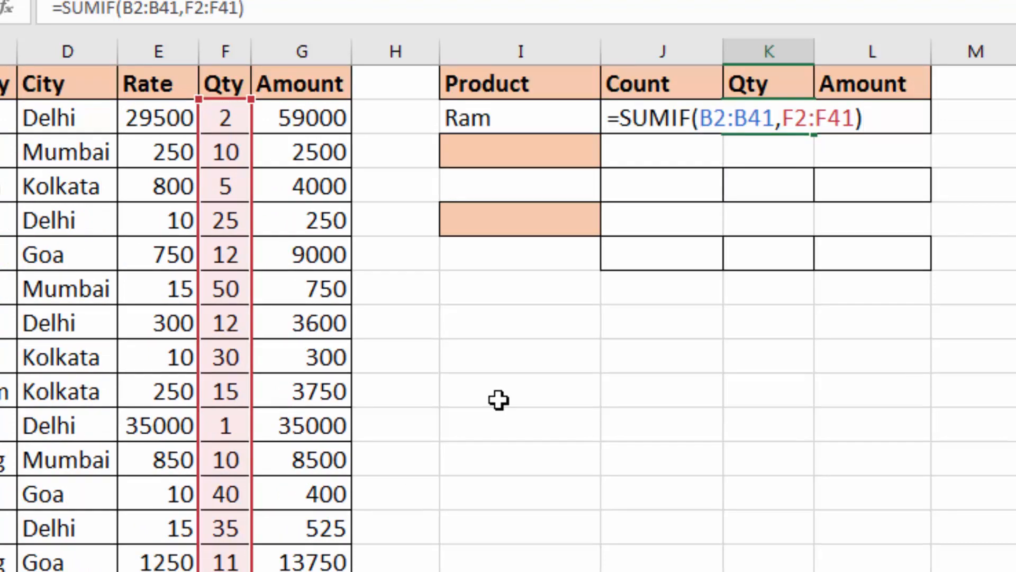
pyautogui.press('Return')
# Insert I2 as the criteria in the Qty cell K2's formula, making it =SUMIF(B2:B41,I2,F2:F41).
pyautogui.click(764, 120)
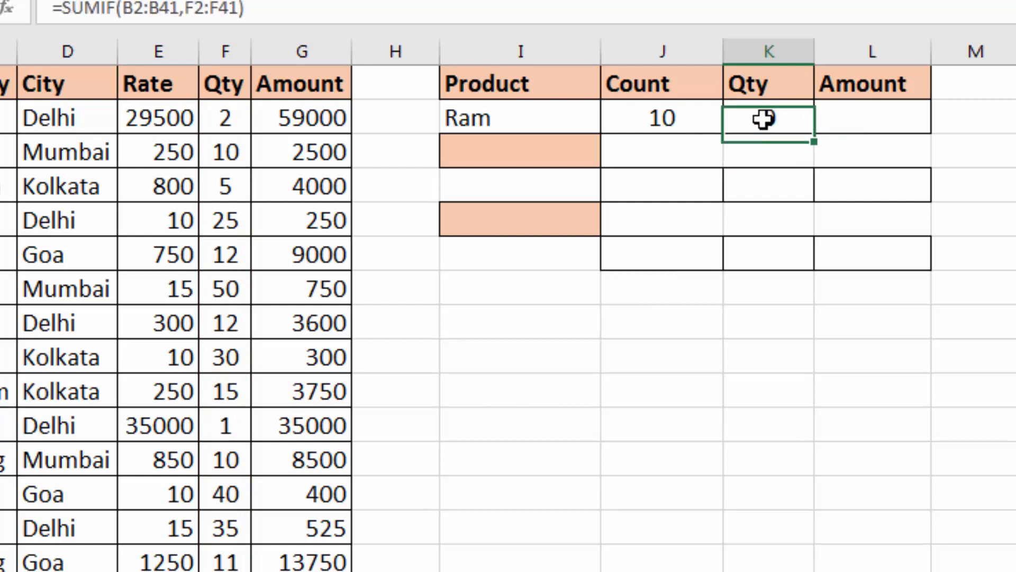
pyautogui.press('F2')
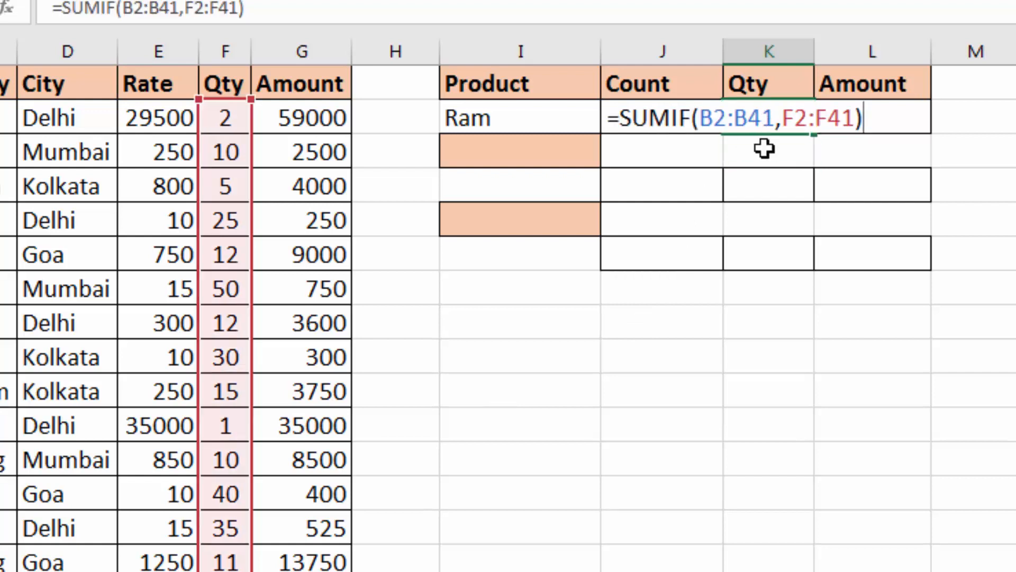
pyautogui.click(784, 120)
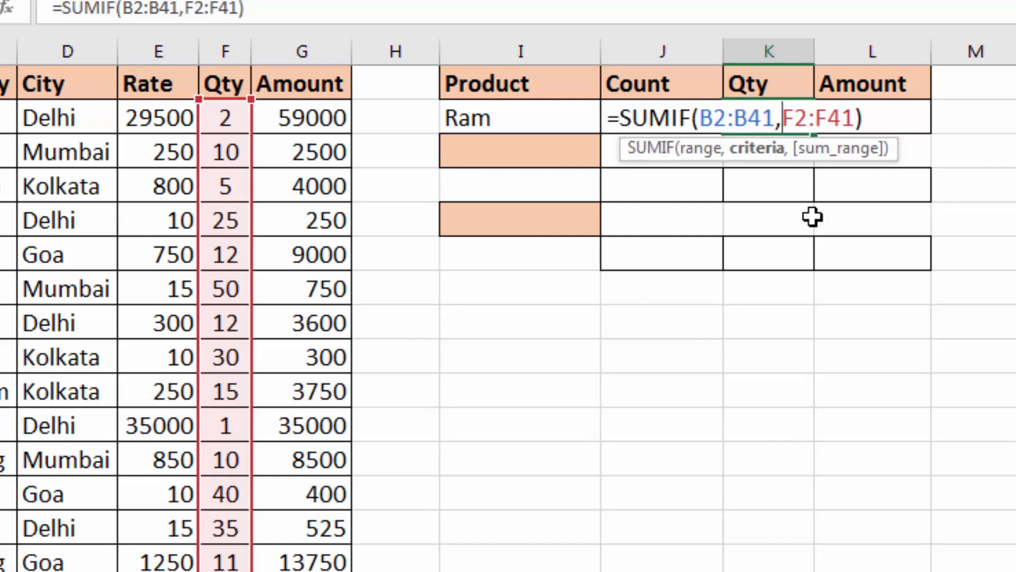
pyautogui.click(483, 116)
pyautogui.write(',')
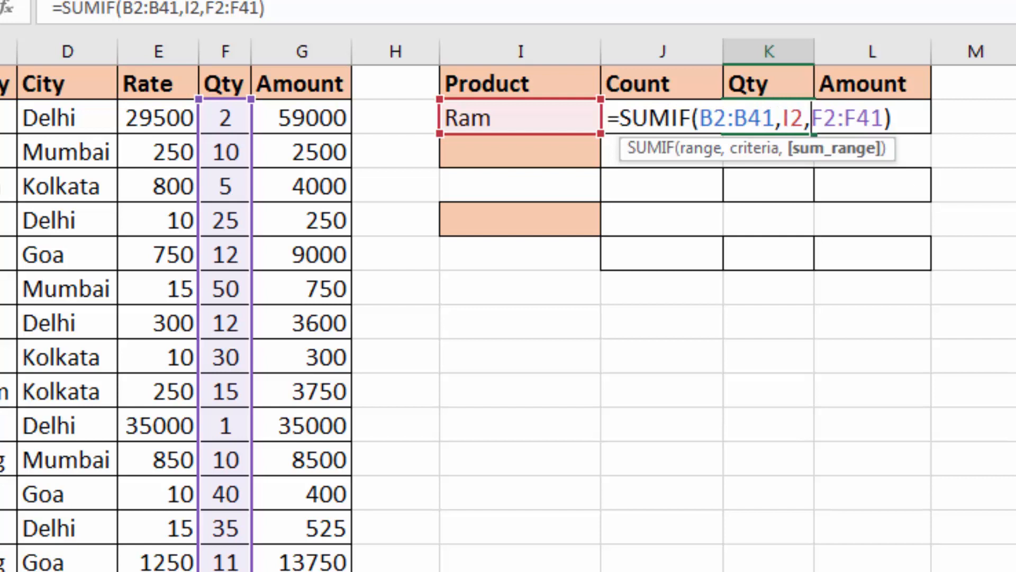
pyautogui.press('Return')
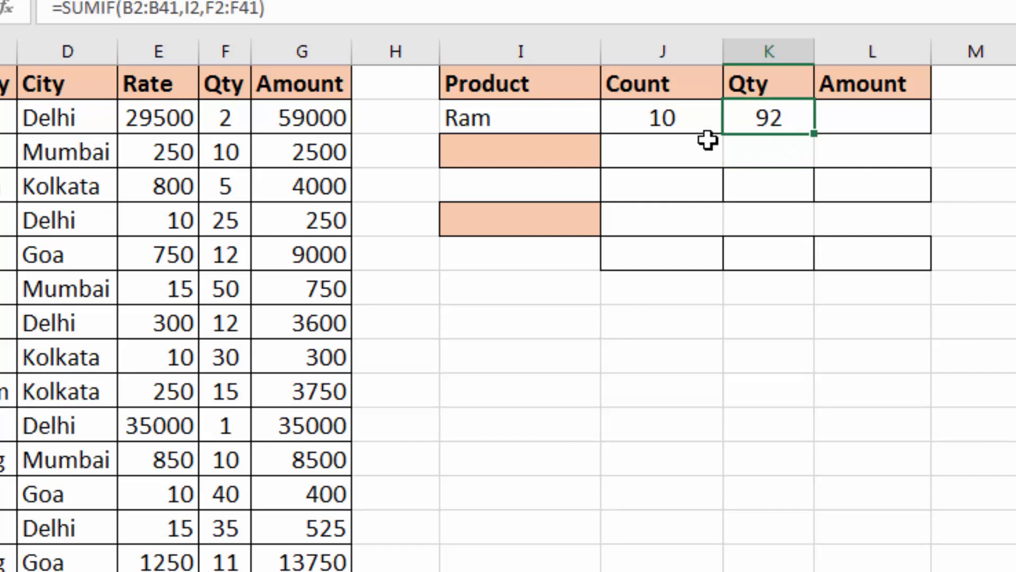
# Enter =SUMIF(B2:B41,I2,G2:G41) in the Amount cell L2 of the product summary.
pyautogui.click(647, 116)
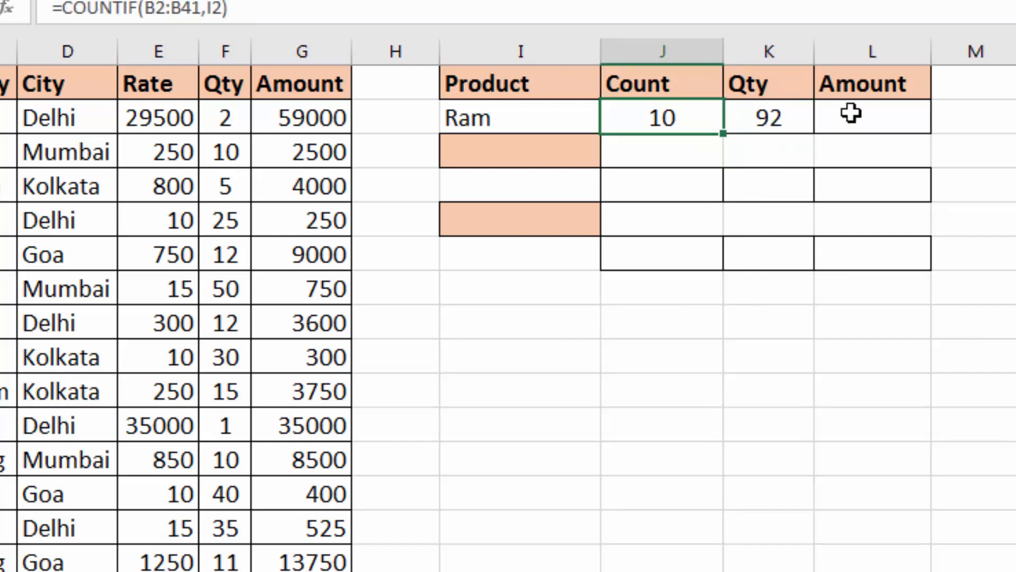
pyautogui.click(868, 113)
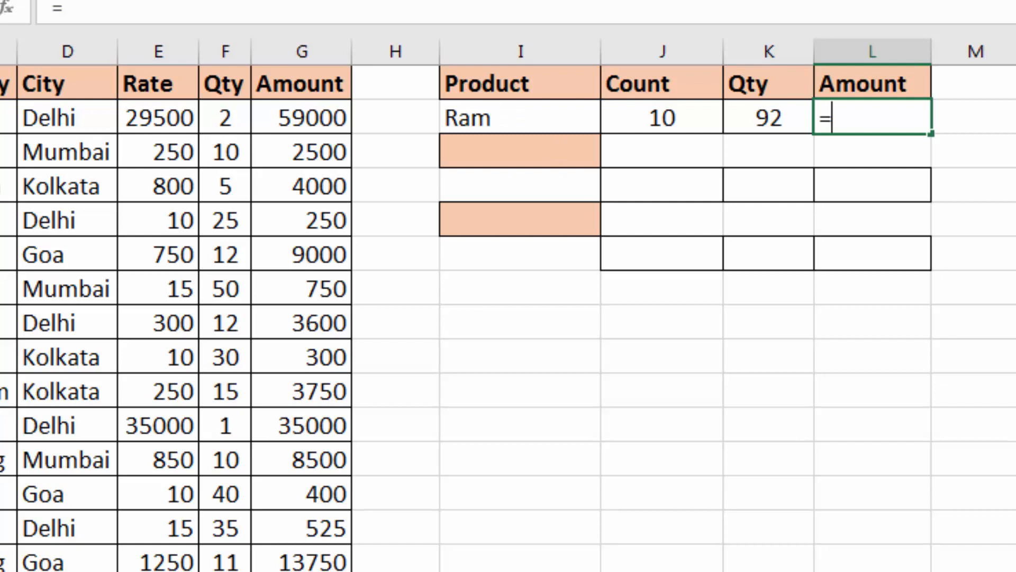
pyautogui.write('SUMIF')
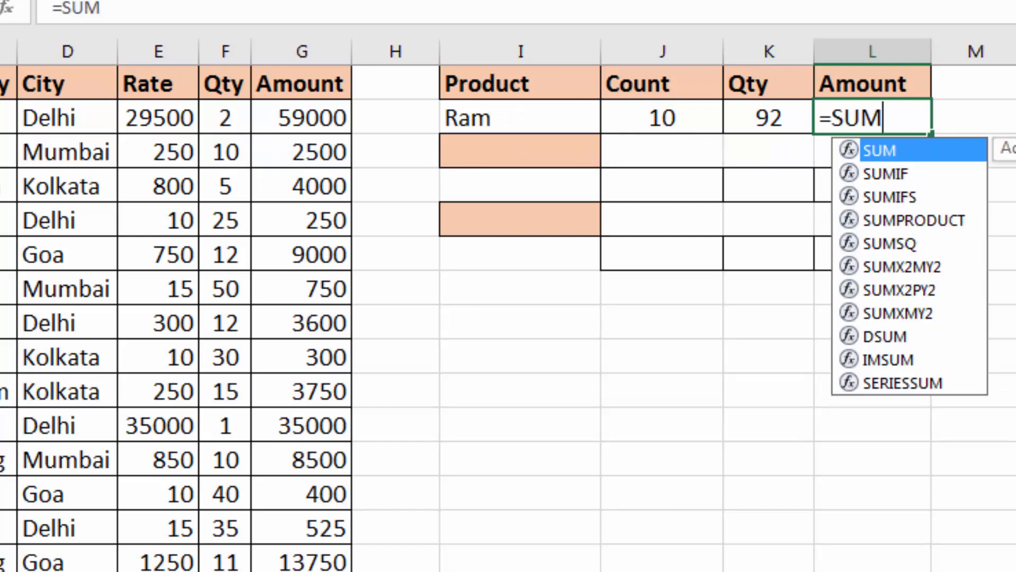
pyautogui.write('(')
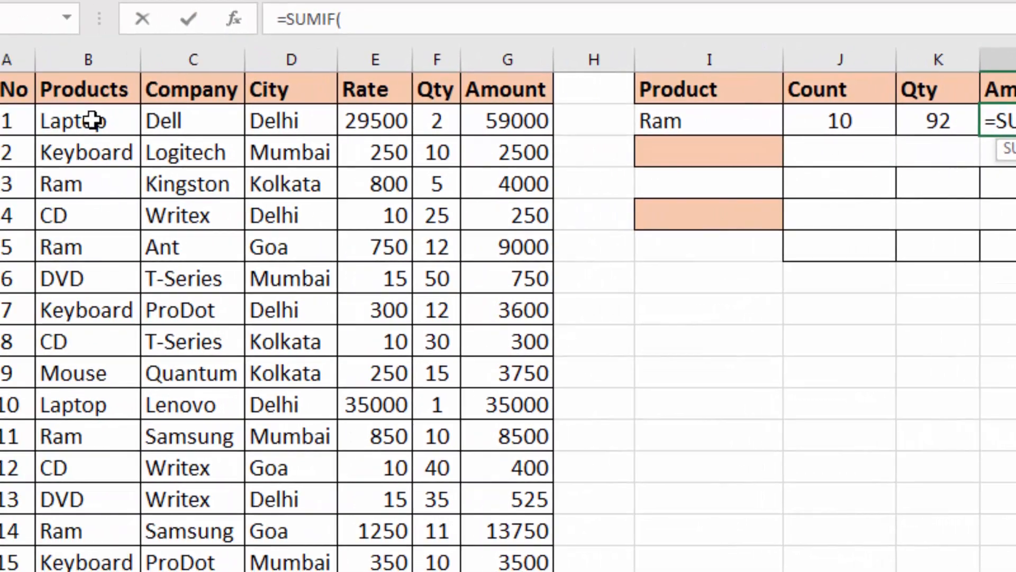
pyautogui.moveTo(42, 122); pyautogui.dragTo(74, 404)
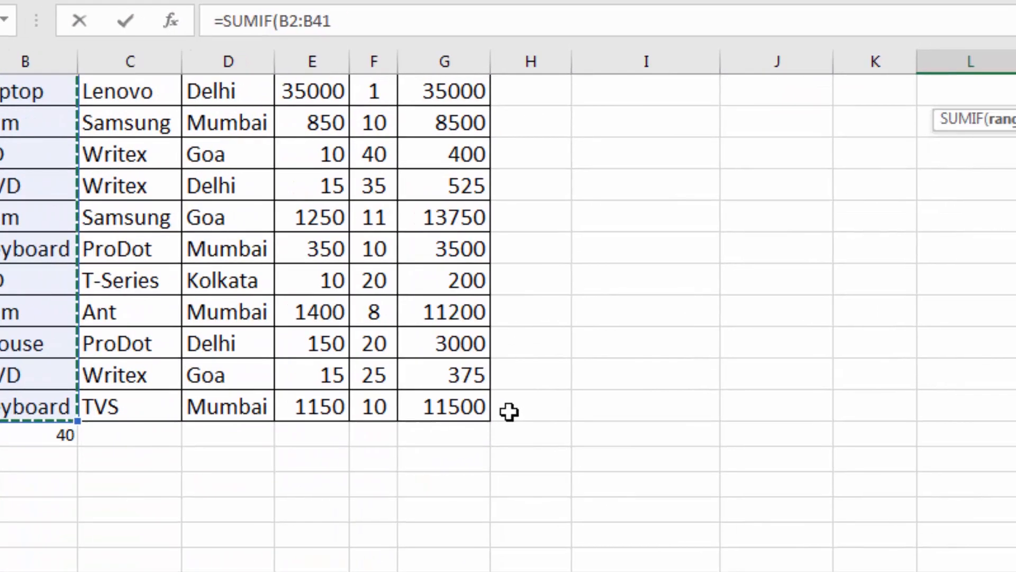
pyautogui.write(',')
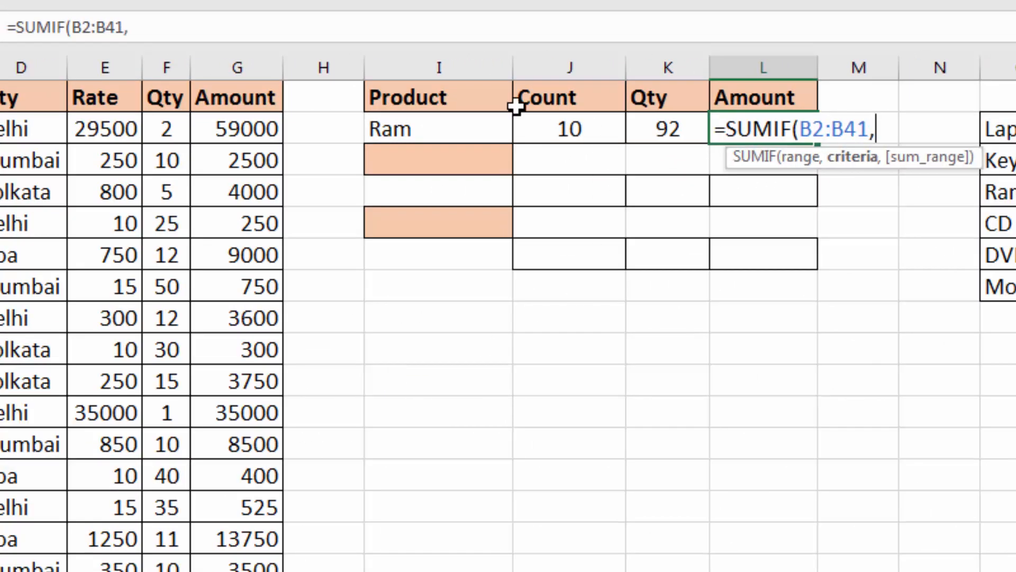
pyautogui.click(417, 121)
pyautogui.write(',')
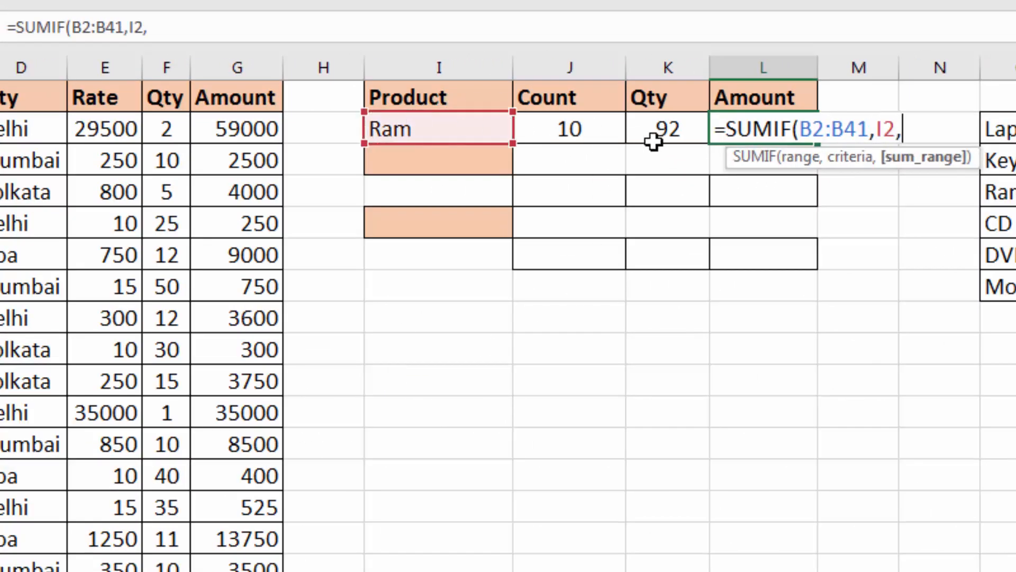
pyautogui.moveTo(229, 132); pyautogui.dragTo(236, 224)
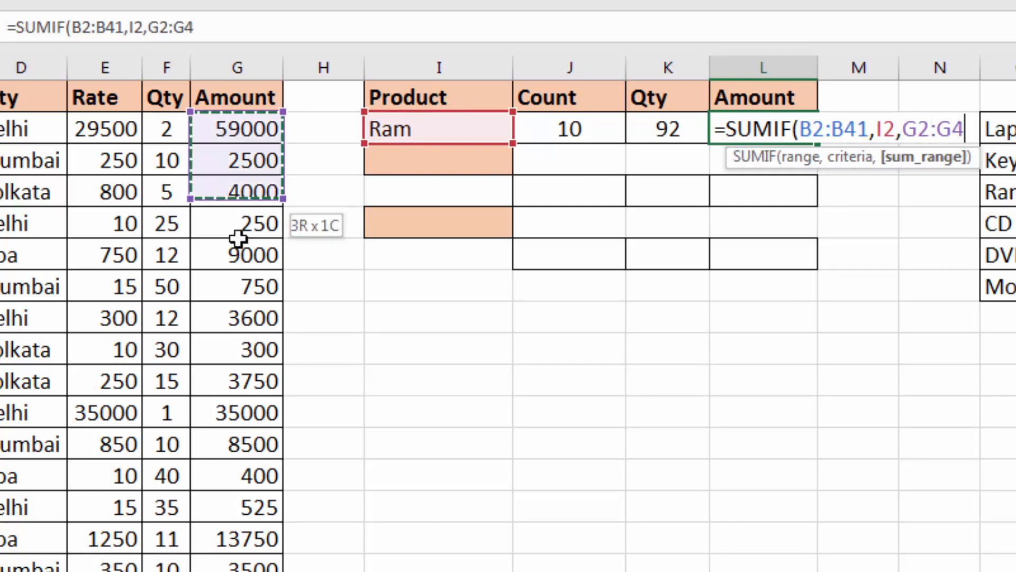
pyautogui.hotkey('ctrl', 'shift', 'Down')
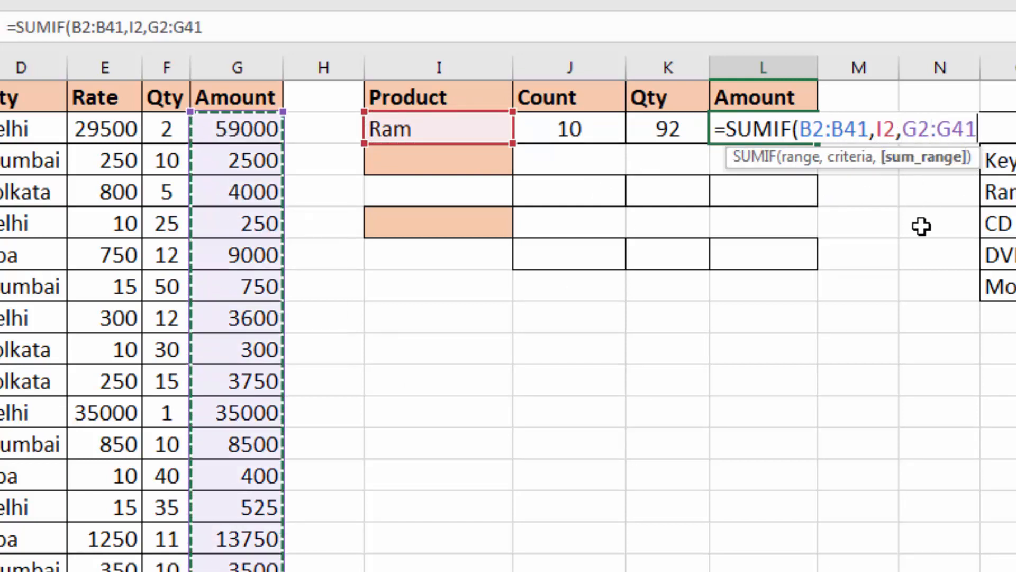
pyautogui.write(')')
pyautogui.press('Return')
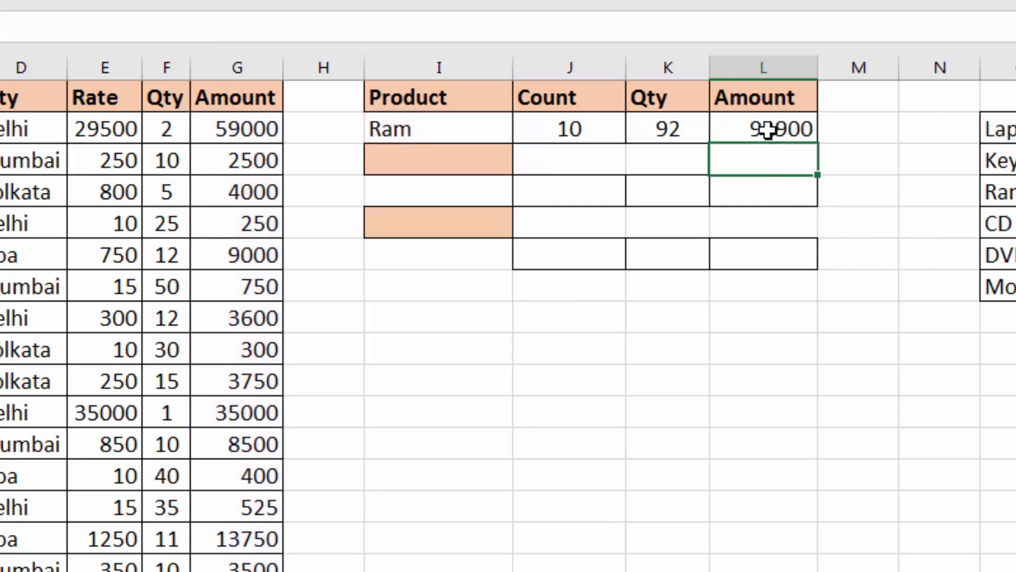
# Choose CD as the product in I2 and check its Count, Qty and Amount cells.
pyautogui.click(444, 128)
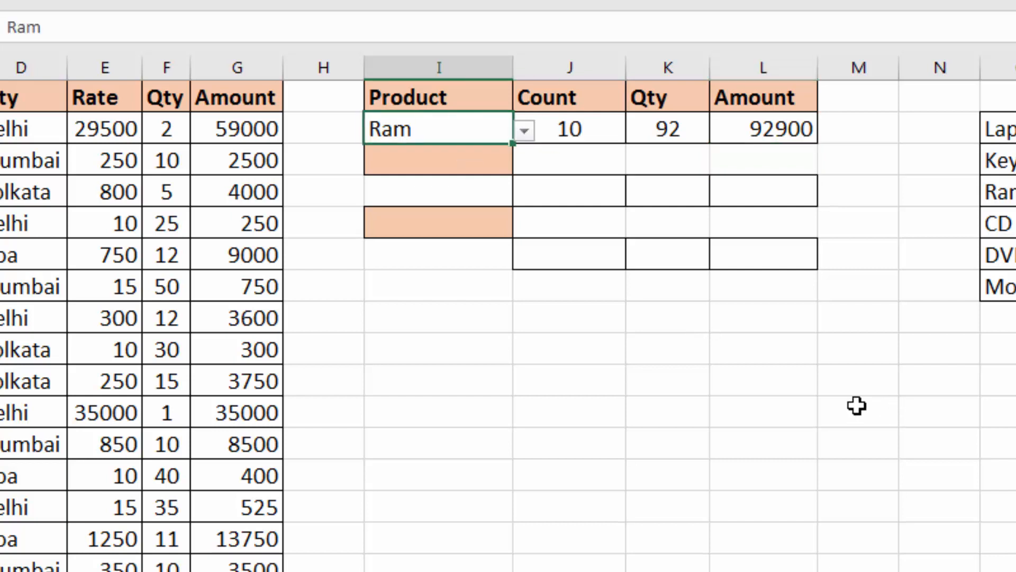
pyautogui.click(524, 133)
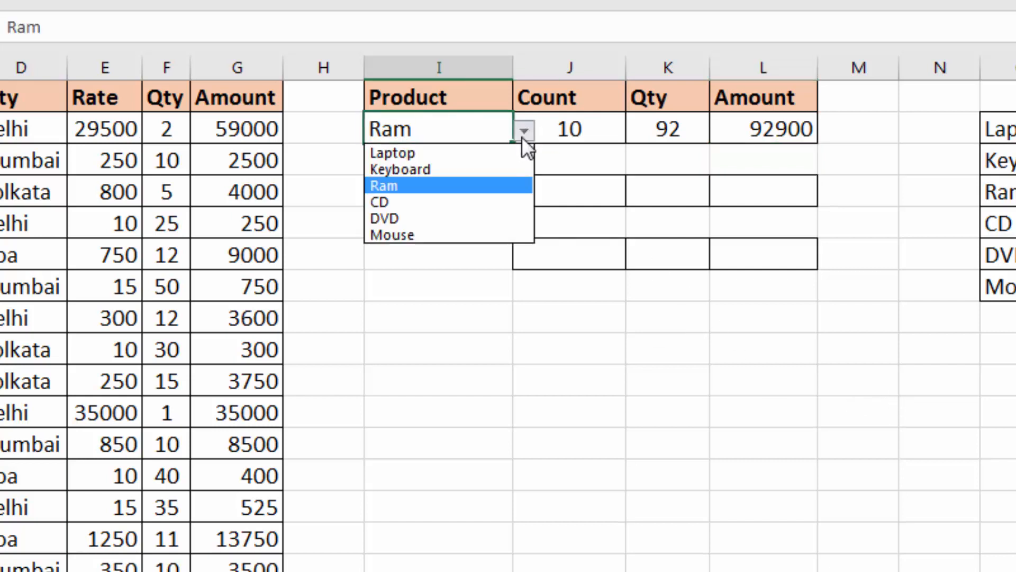
pyautogui.click(458, 202)
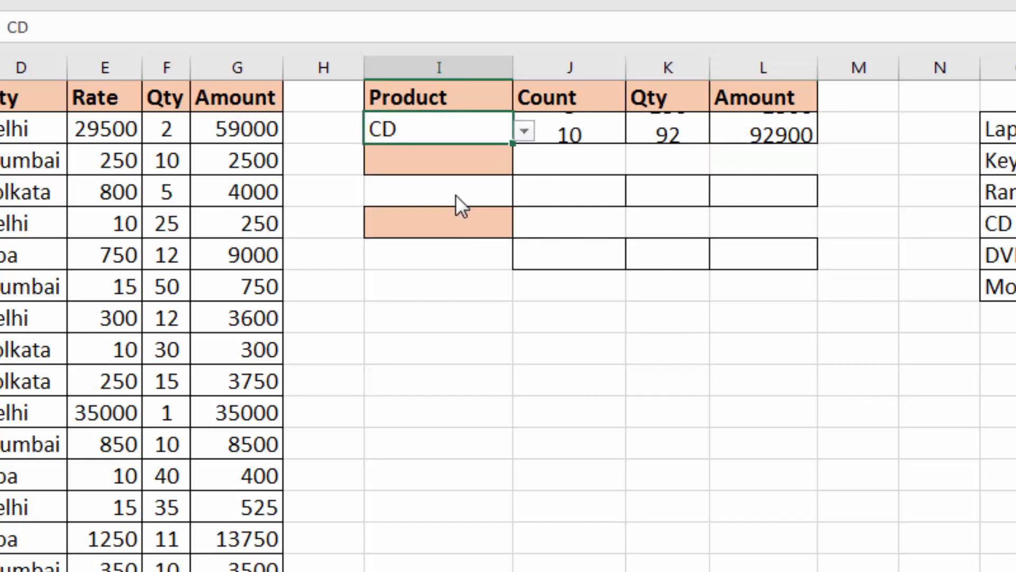
pyautogui.click(560, 137)
pyautogui.click(652, 135)
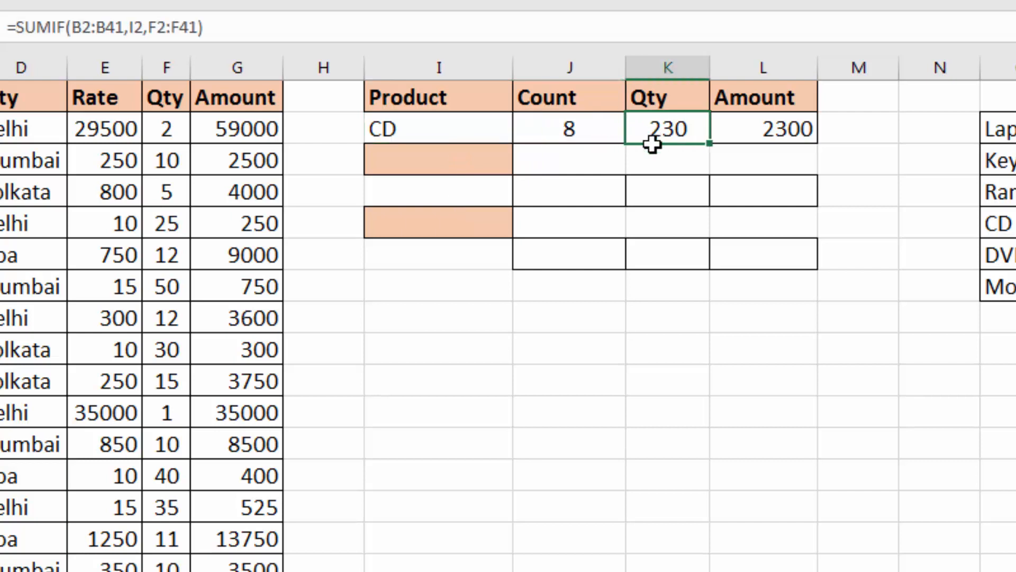
pyautogui.click(754, 136)
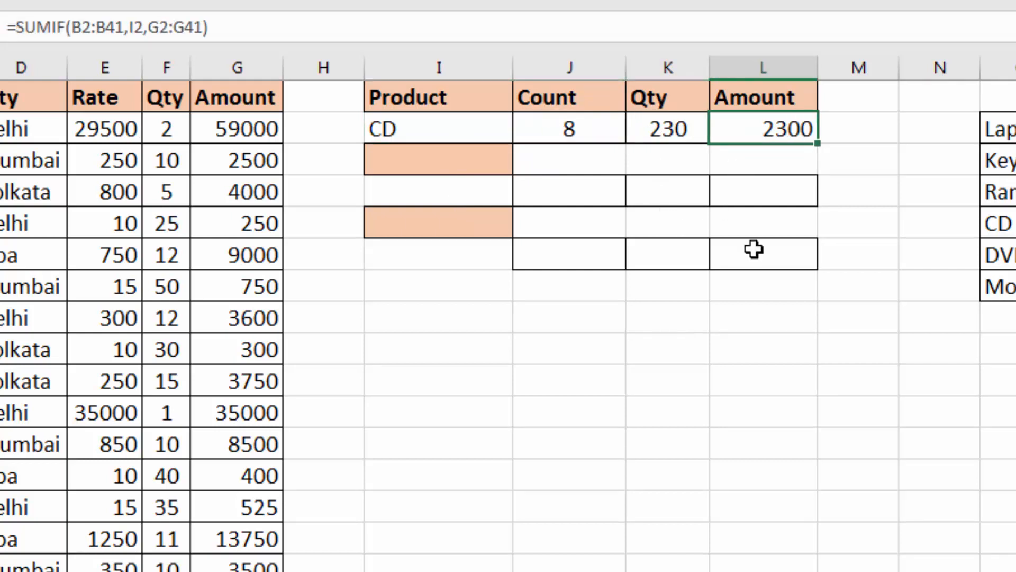
# Choose Laptop as the product in I2 and check its Count, Qty and Amount cells.
pyautogui.click(471, 131)
pyautogui.click(524, 131)
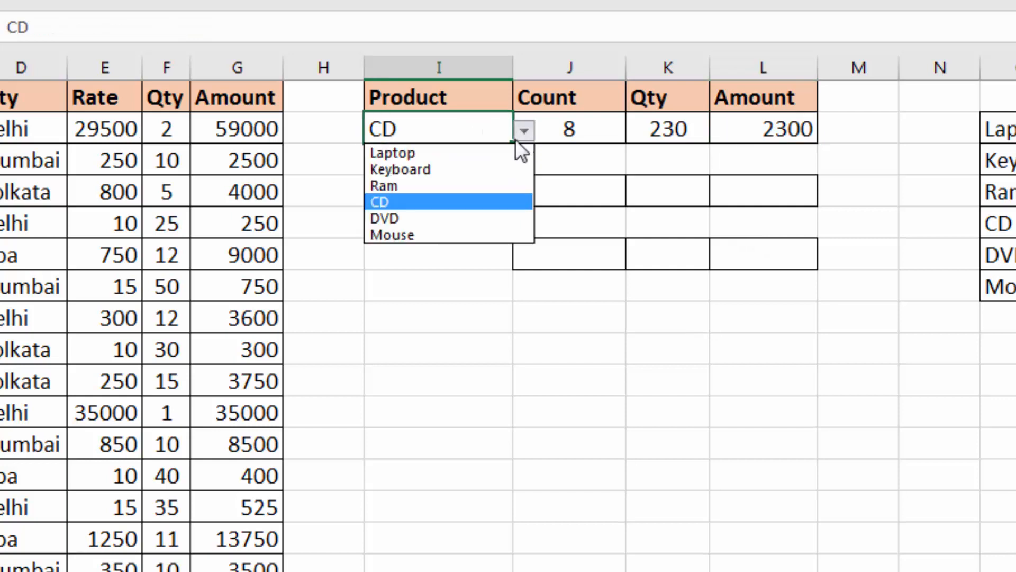
pyautogui.click(492, 153)
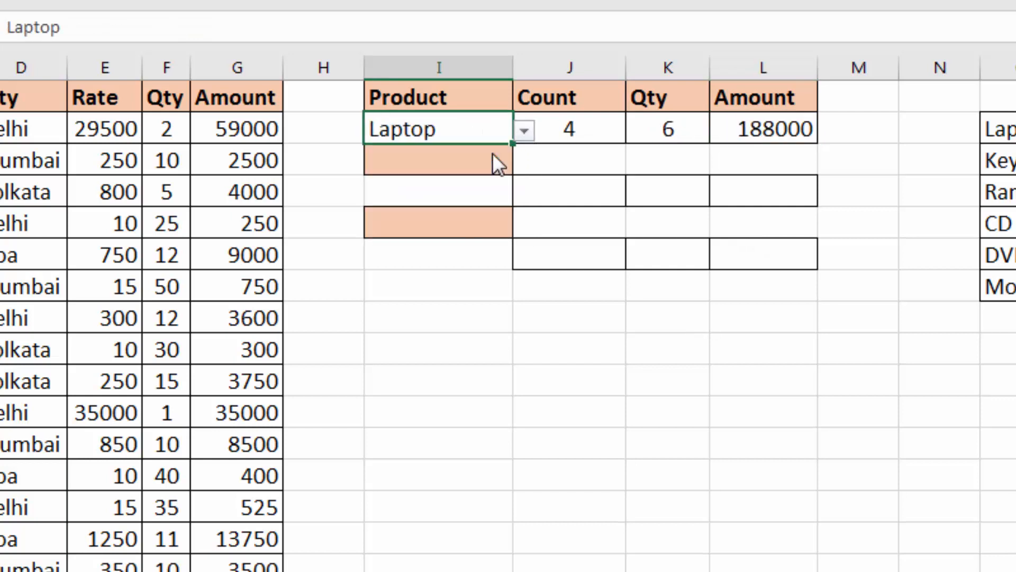
pyautogui.click(560, 129)
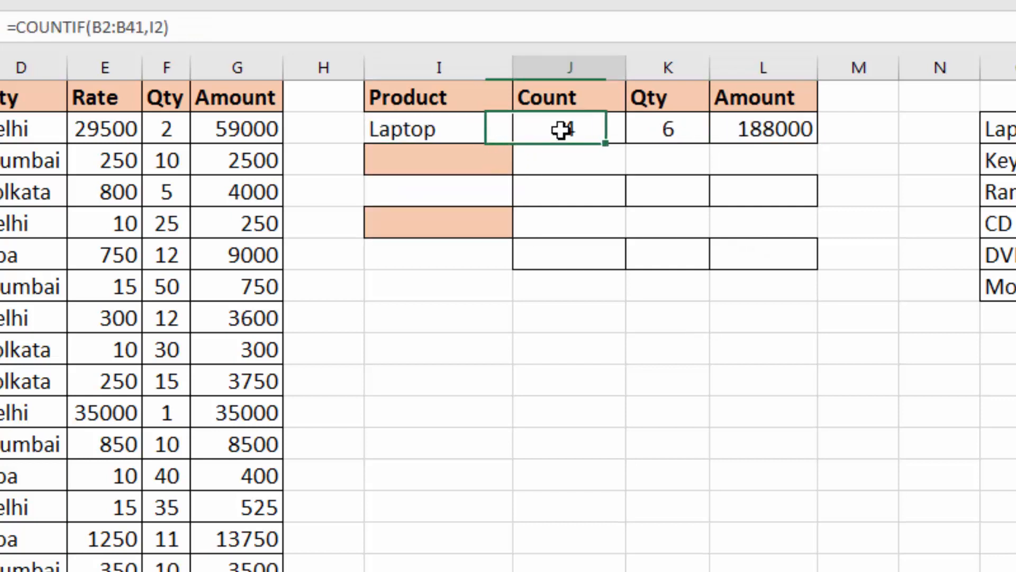
pyautogui.click(663, 134)
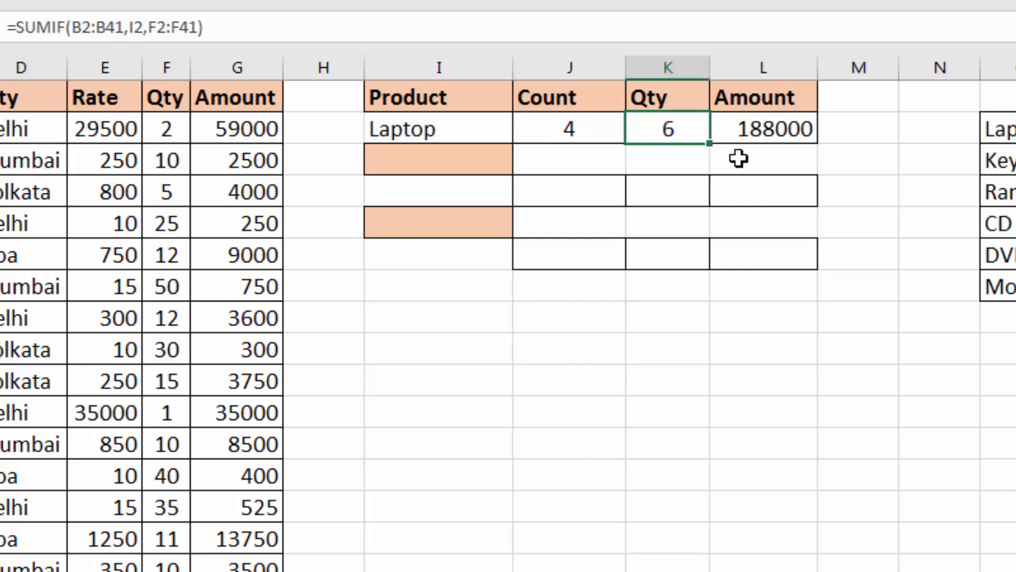
pyautogui.click(775, 139)
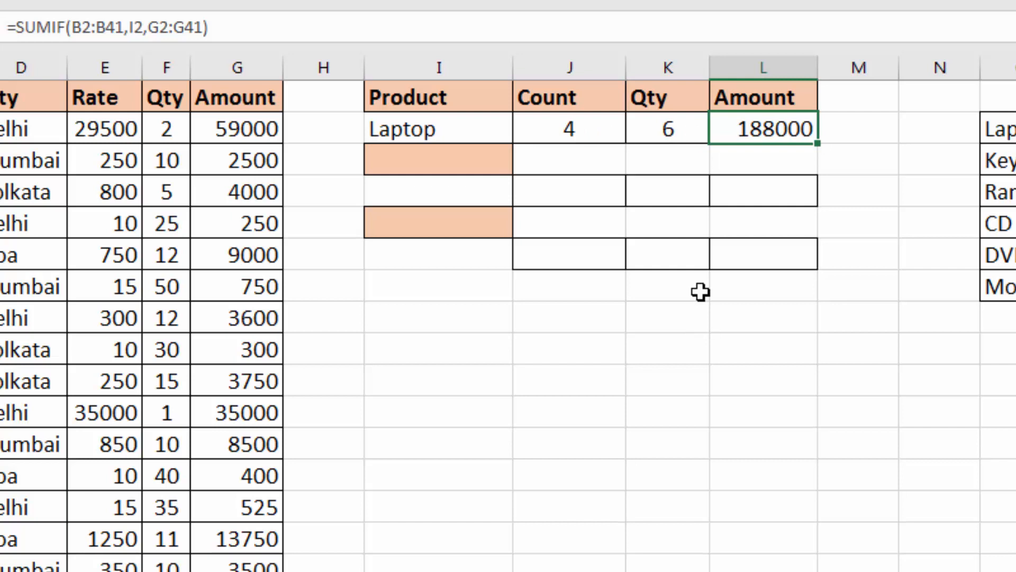
pyautogui.click(416, 127)
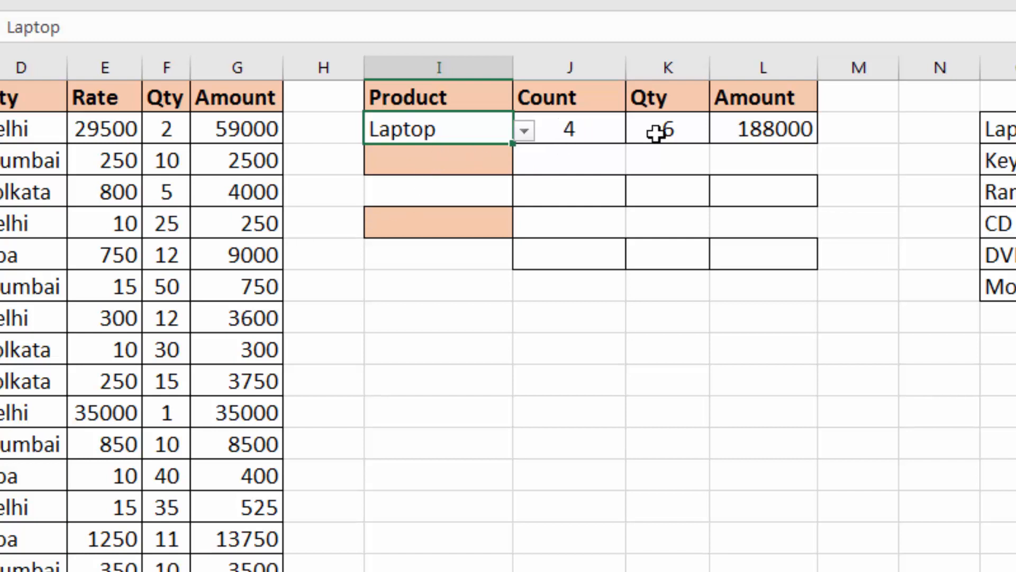
# Enter the heading Company in I3 and the company Dell in I4 below it.
pyautogui.click(450, 162)
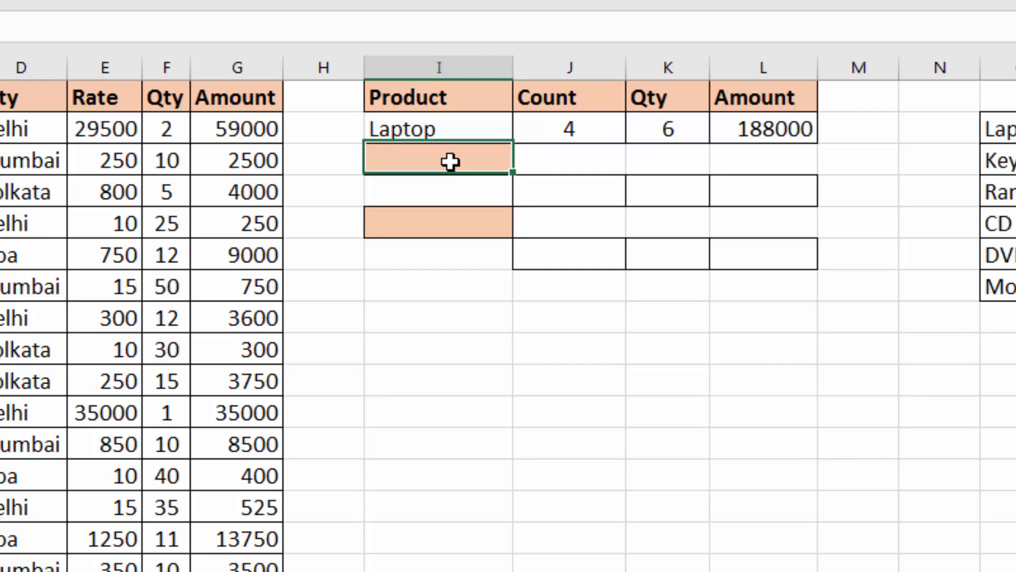
pyautogui.write('cOMPANY')
pyautogui.press('Return')
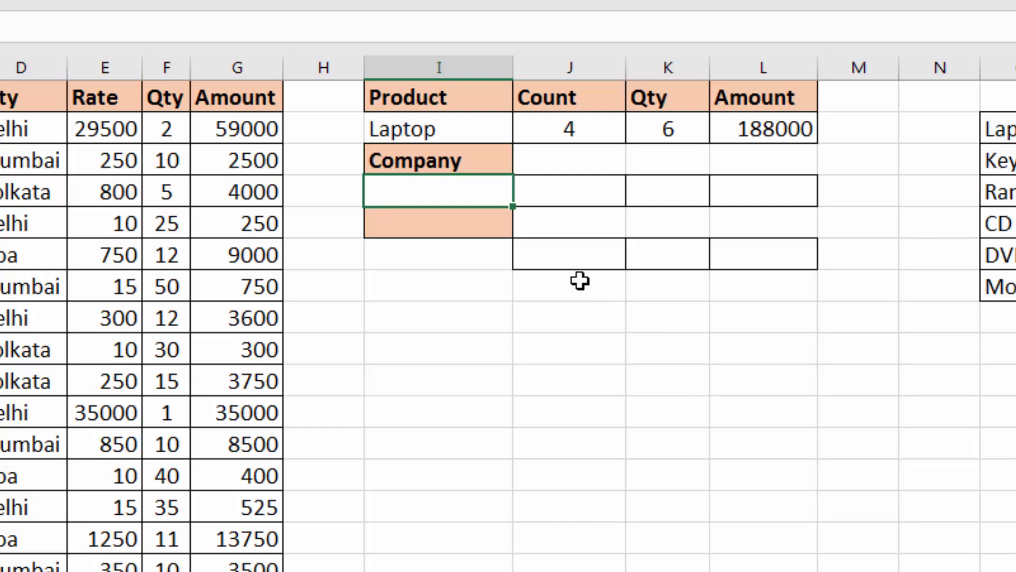
pyautogui.write('Dell')
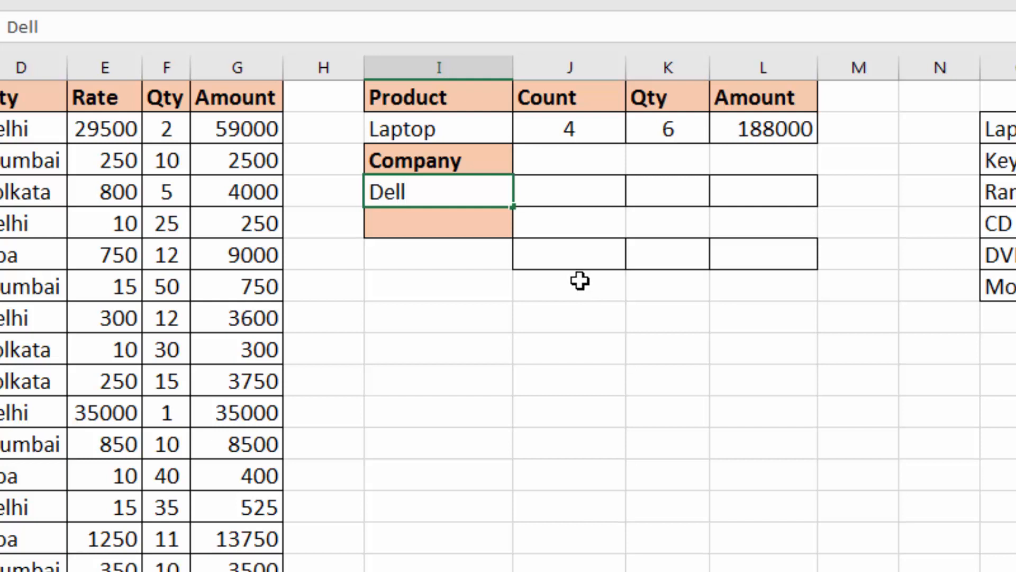
pyautogui.press('Tab')
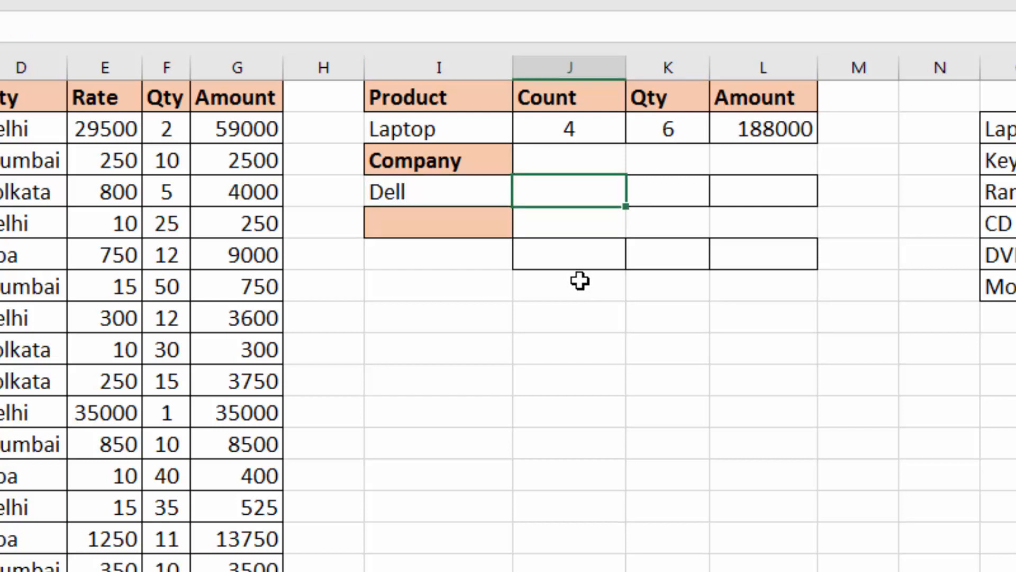
# Review the product criterion in I2 and the company criterion in I4.
pyautogui.click(471, 134)
pyautogui.click(472, 195)
pyautogui.click(467, 133)
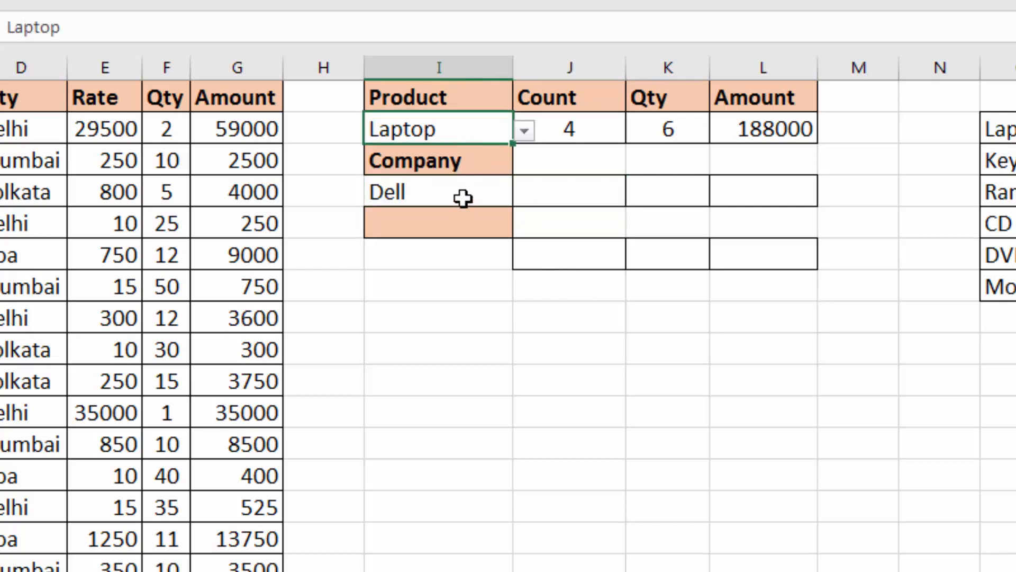
pyautogui.click(463, 197)
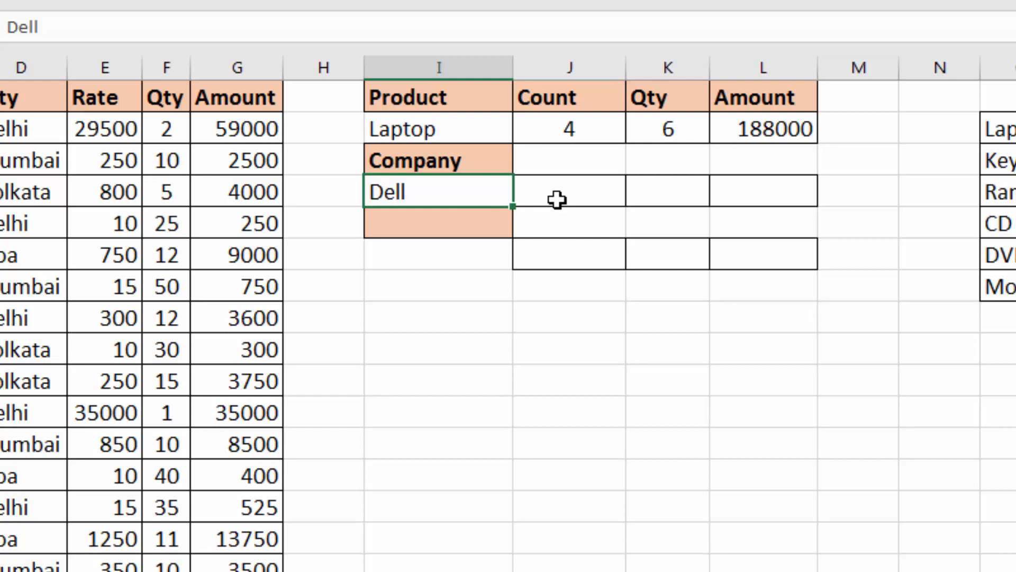
# Enter =COUNTIFS(B2:B41,I2,C2:C41,I4) in the company row's Count cell J4.
pyautogui.click(559, 200)
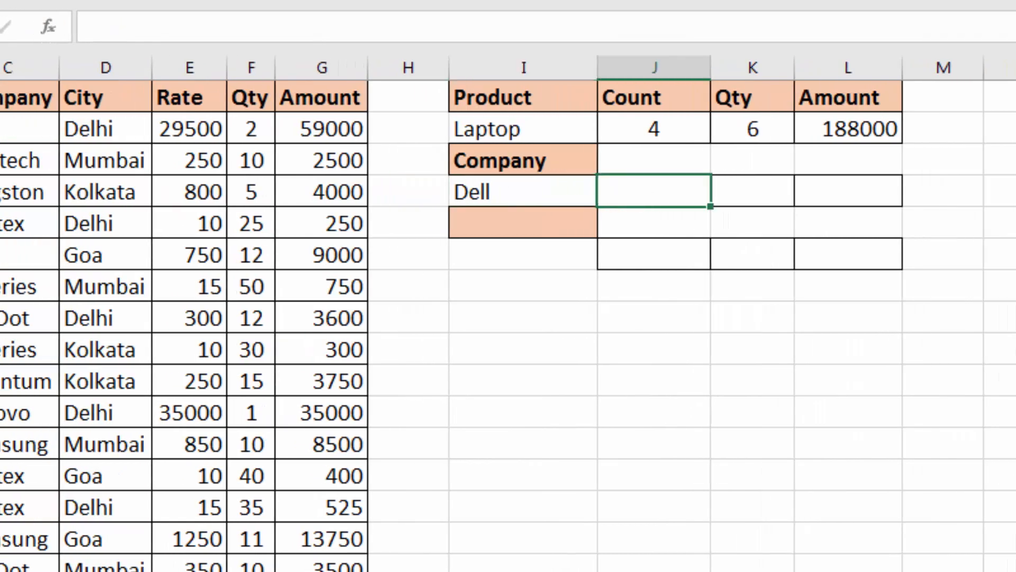
pyautogui.write('=coun')
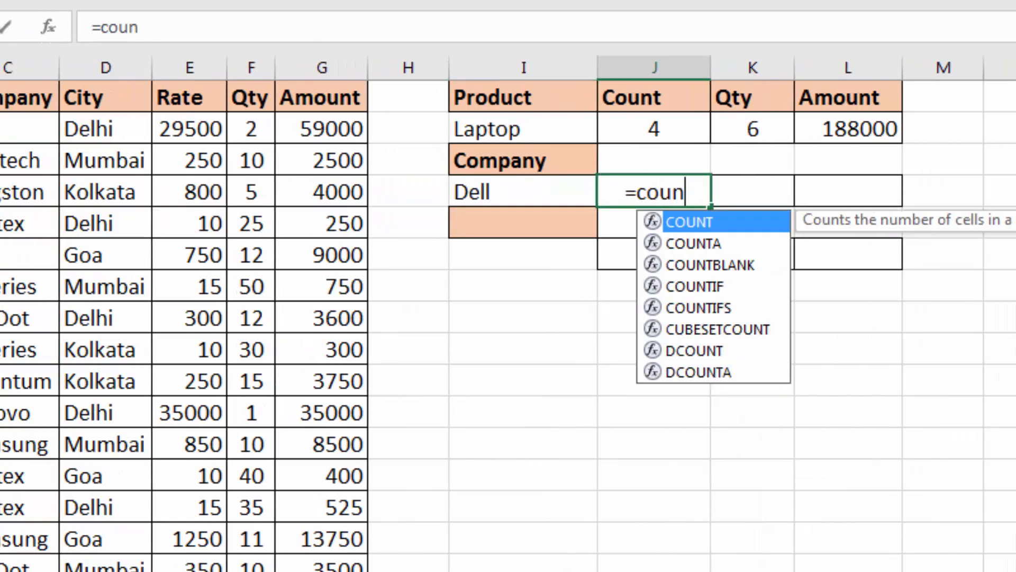
pyautogui.write('tifs')
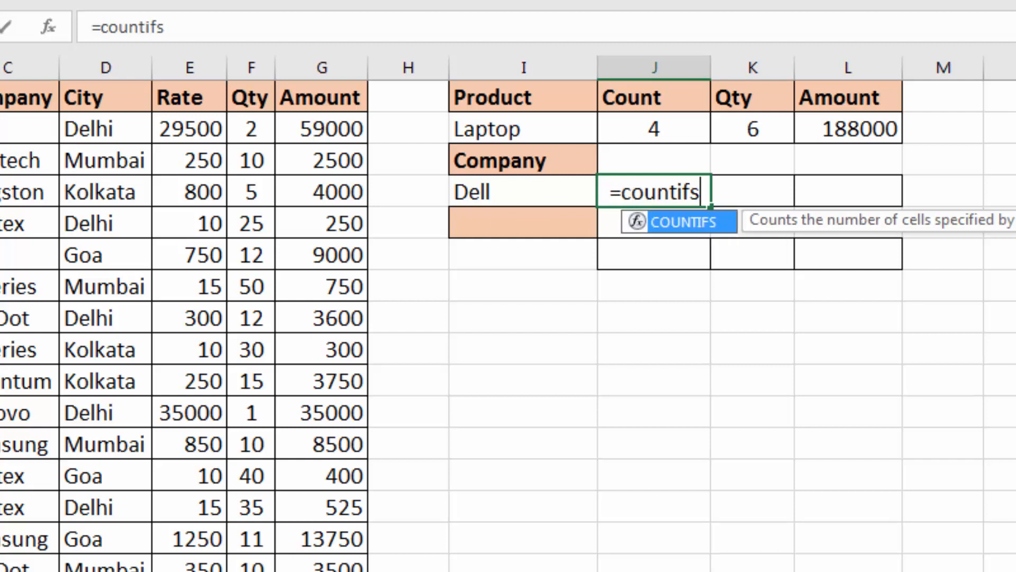
pyautogui.write('(')
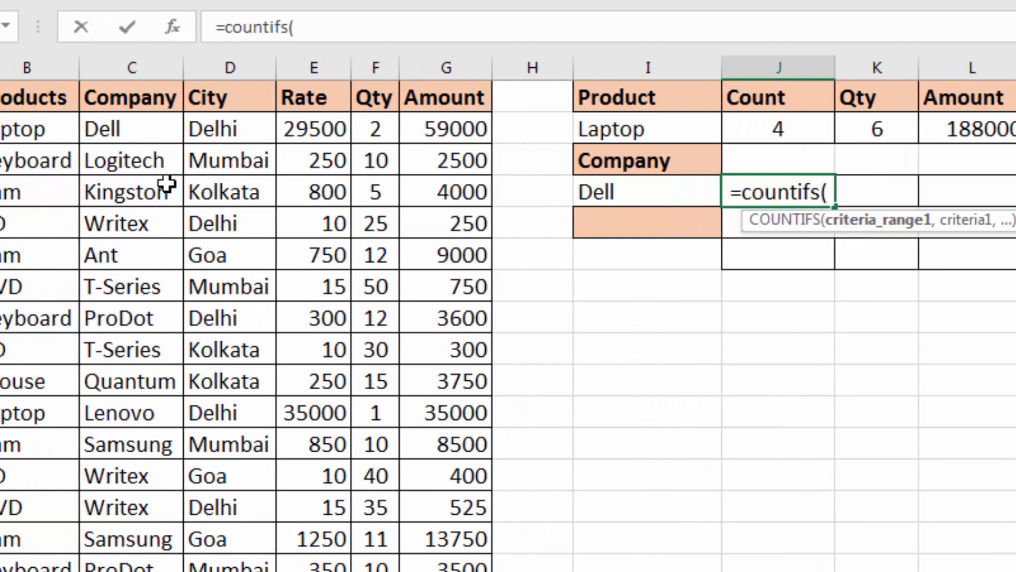
pyautogui.moveTo(93, 137); pyautogui.dragTo(90, 568)
pyautogui.write(',')
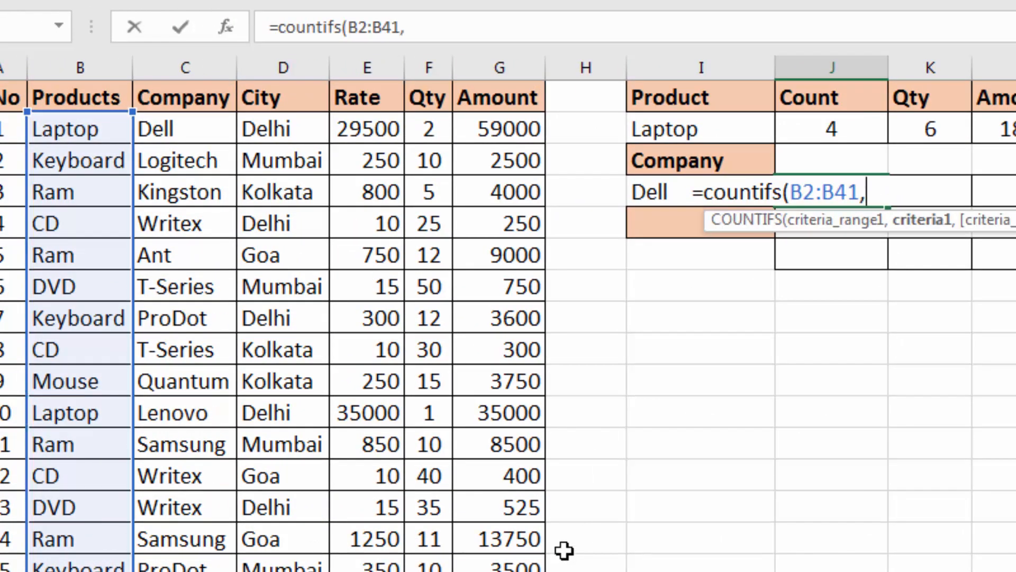
pyautogui.click(691, 132)
pyautogui.write(',')
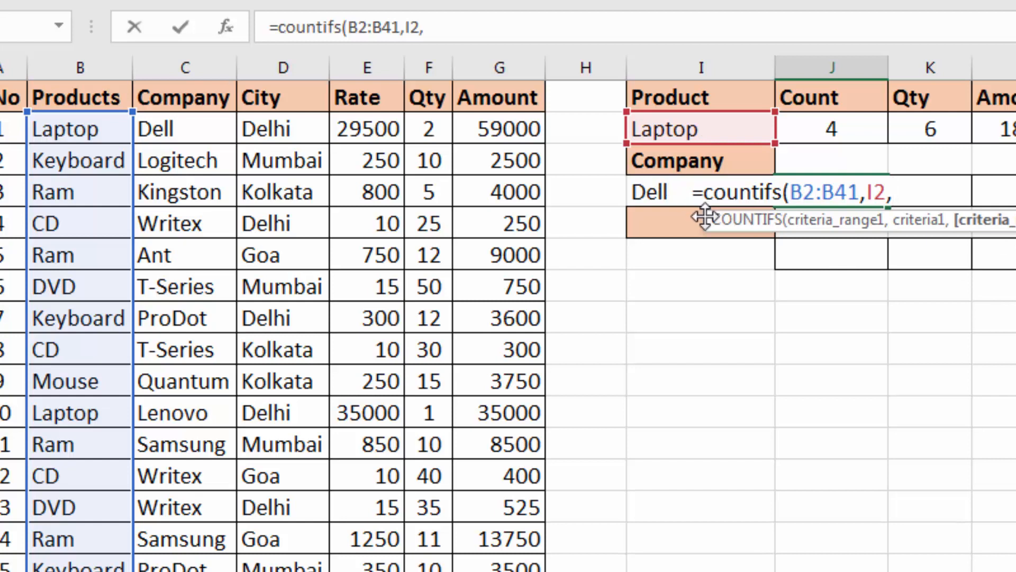
pyautogui.moveTo(199, 125); pyautogui.dragTo(180, 536)
pyautogui.write(',')
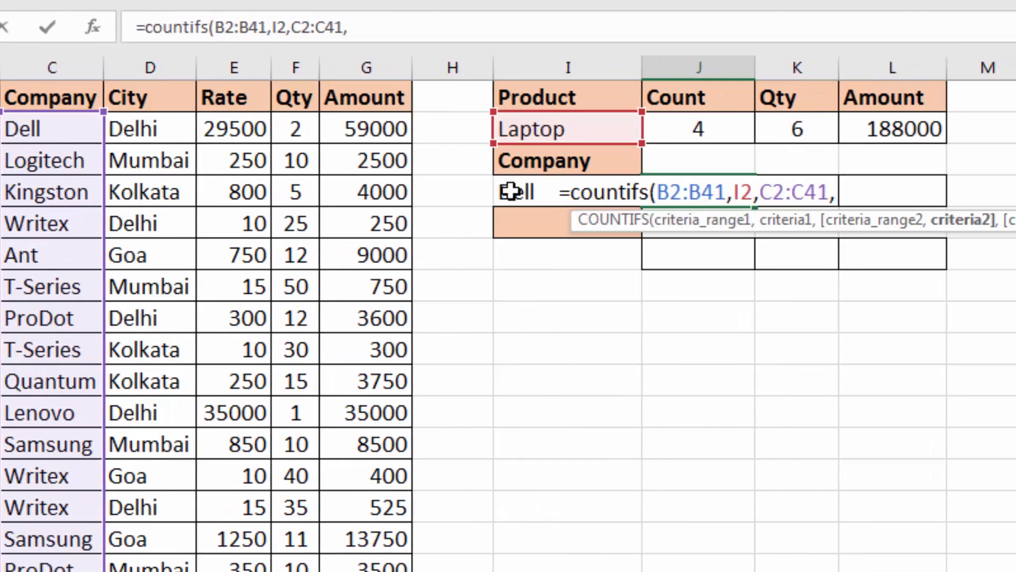
pyautogui.click(510, 192)
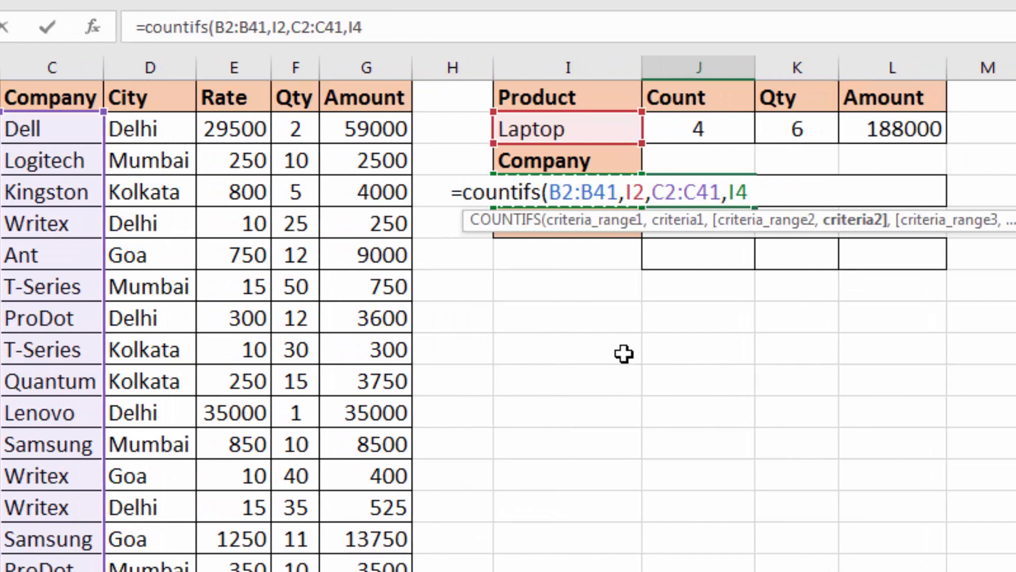
pyautogui.write(',')
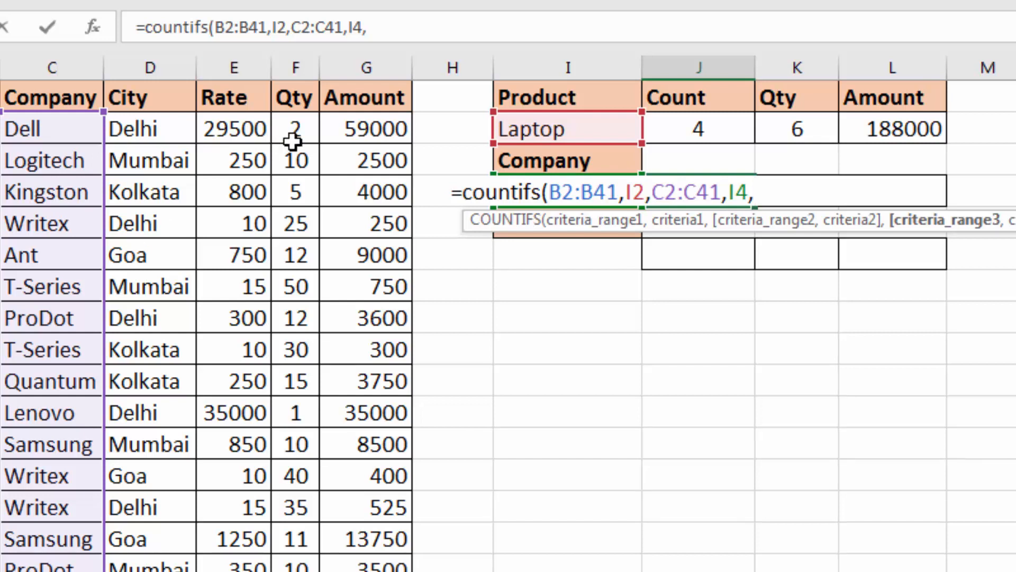
pyautogui.press('BackSpace')
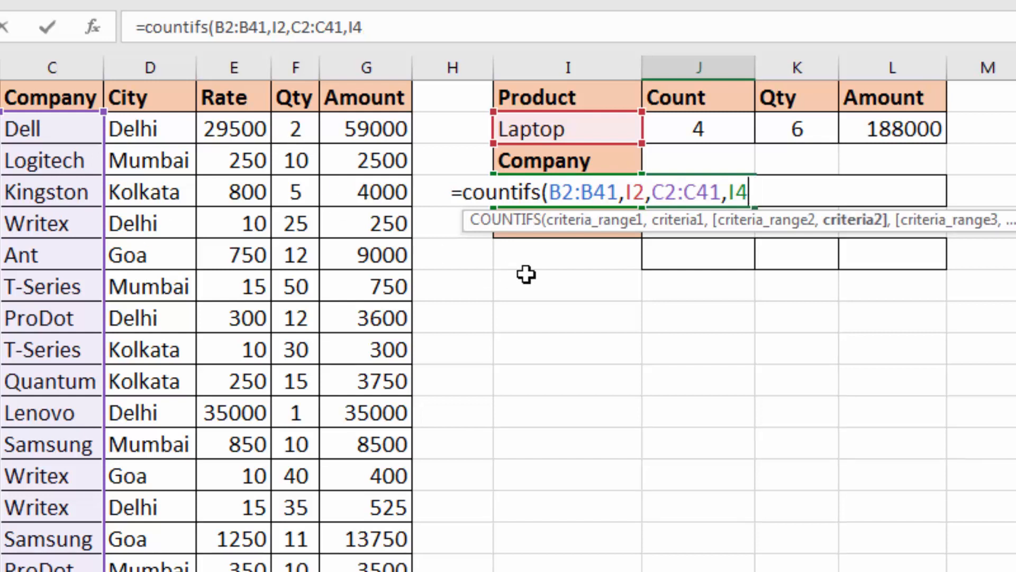
pyautogui.write(')')
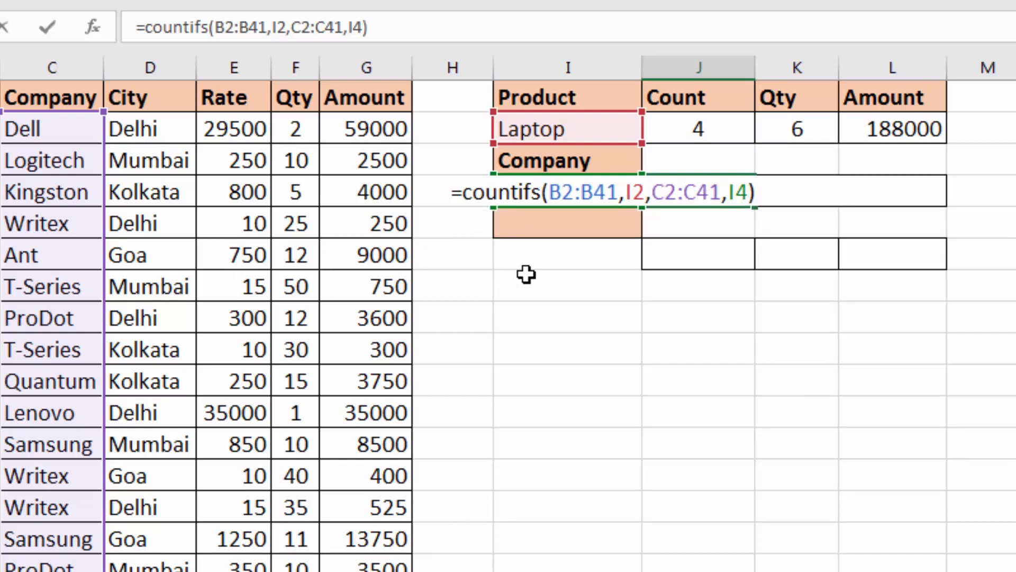
pyautogui.press('Return')
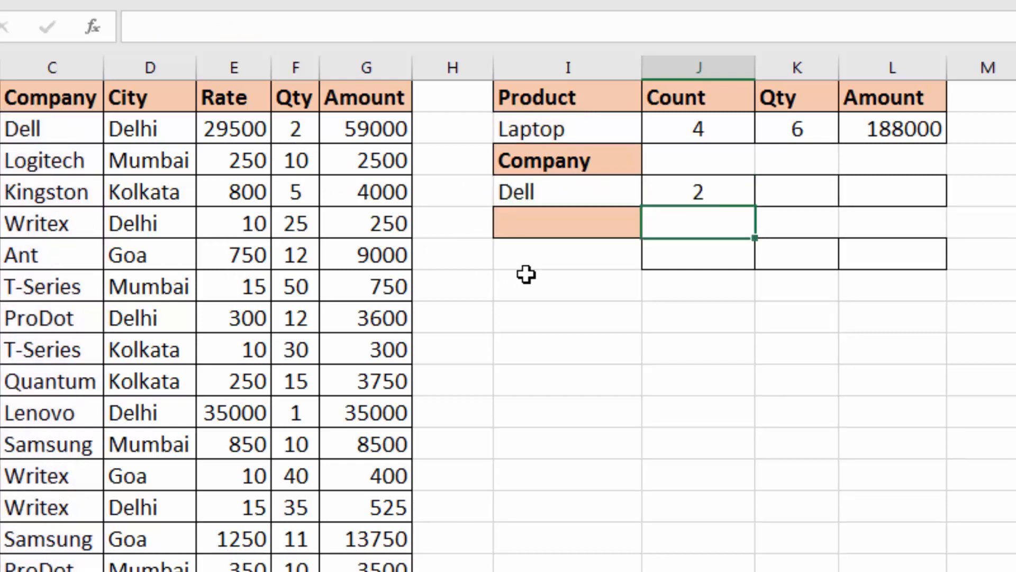
# Compare the Count cells J4 and J2, and check the SUMIF formula in the product's Qty cell K2.
pyautogui.click(687, 196)
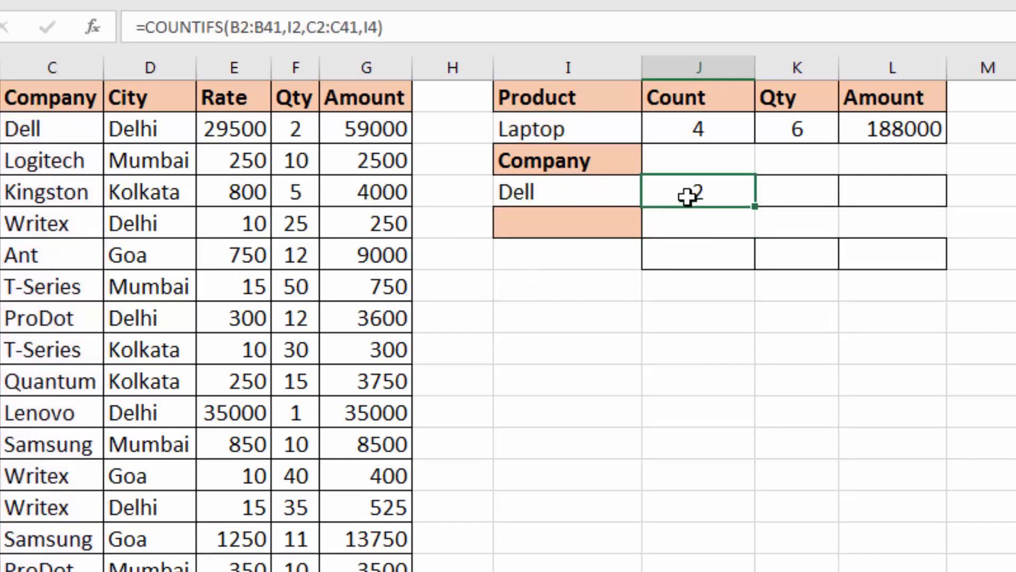
pyautogui.click(691, 129)
pyautogui.click(694, 199)
pyautogui.click(776, 194)
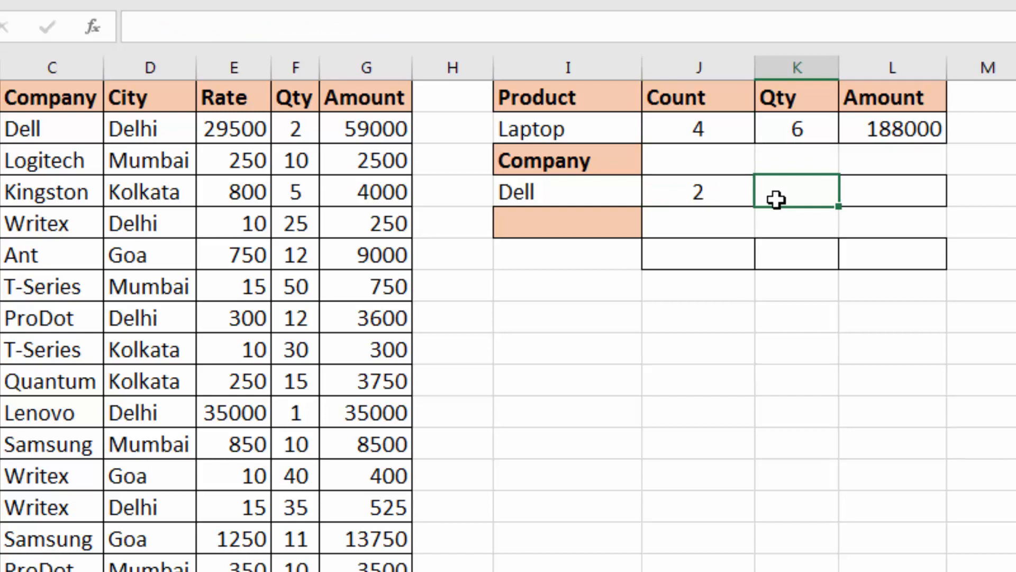
pyautogui.click(793, 128)
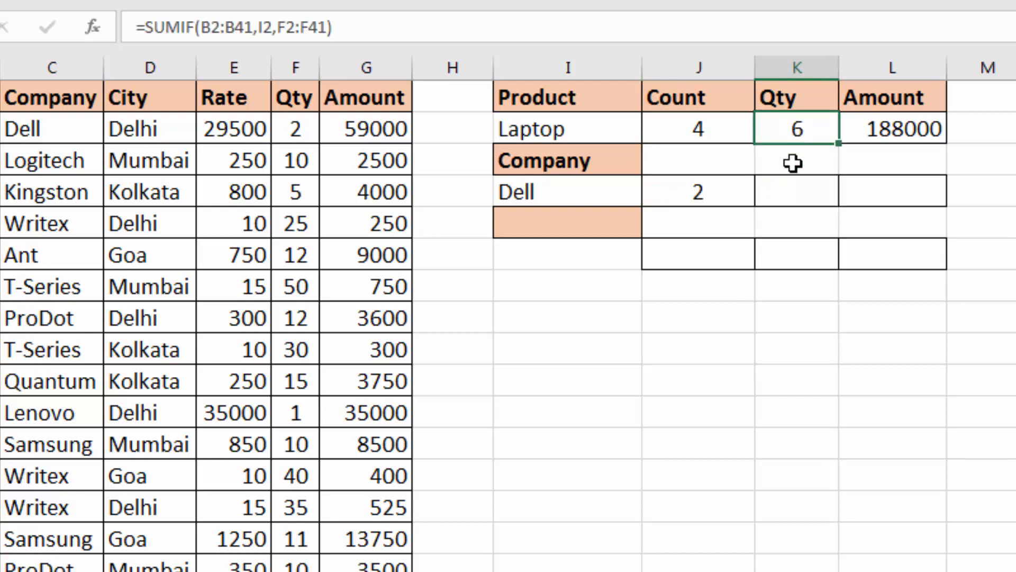
# Begin a SUMIFS formula in the company row's Qty cell K4, comparing its argument order with that of SUMIF.
pyautogui.click(794, 187)
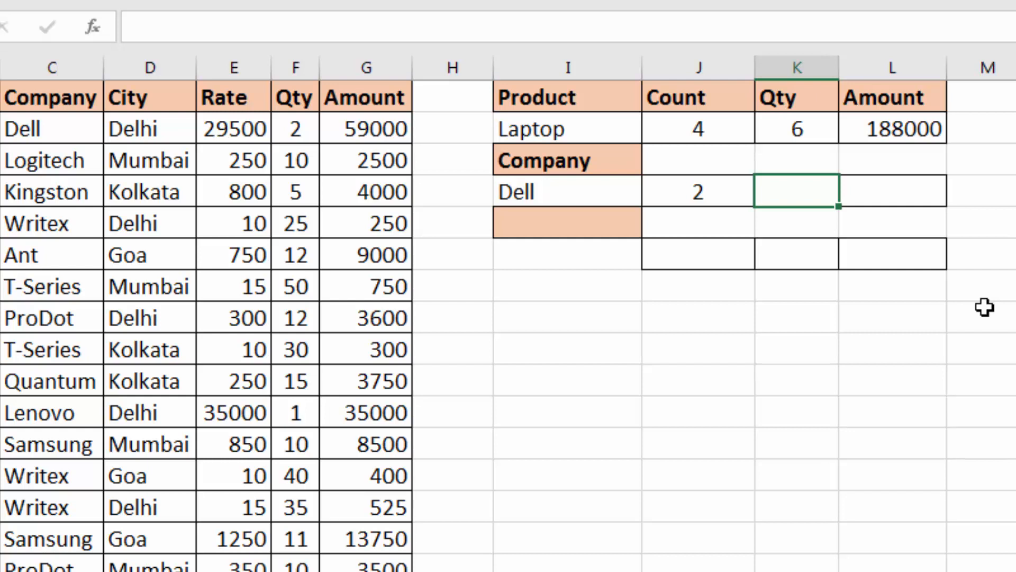
pyautogui.write('sumifs')
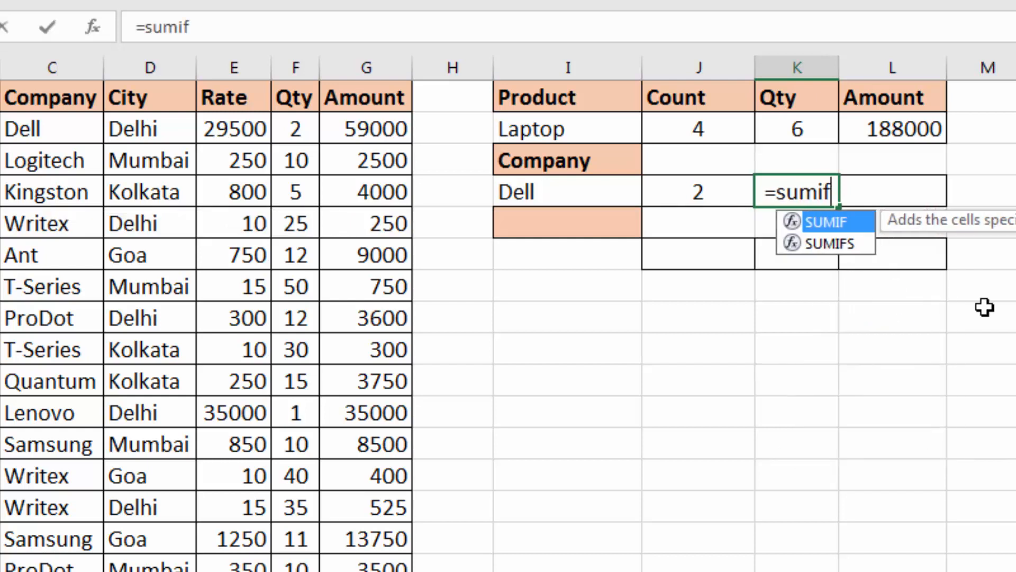
pyautogui.write('(')
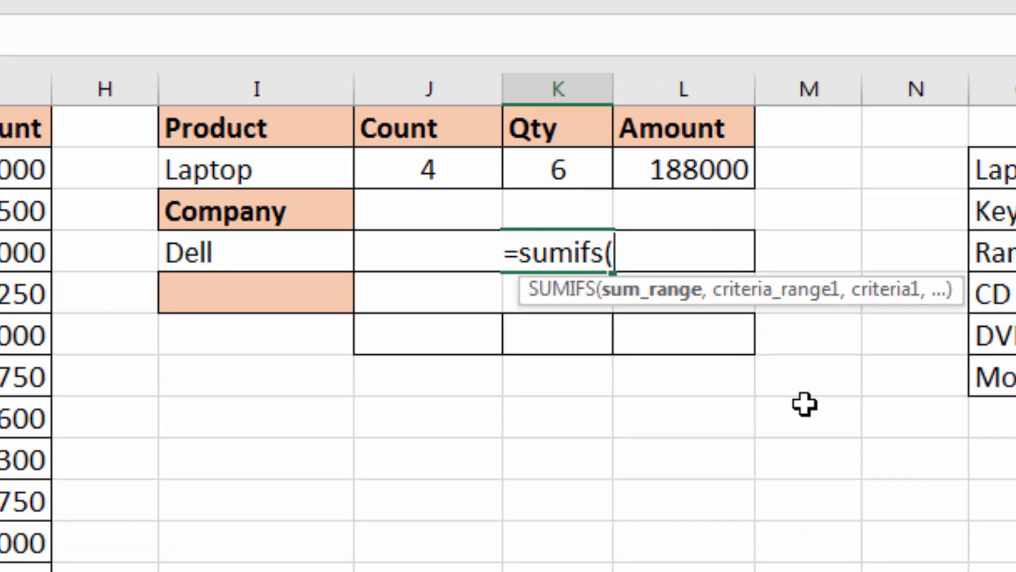
pyautogui.press('BackSpace')
pyautogui.press('BackSpace')
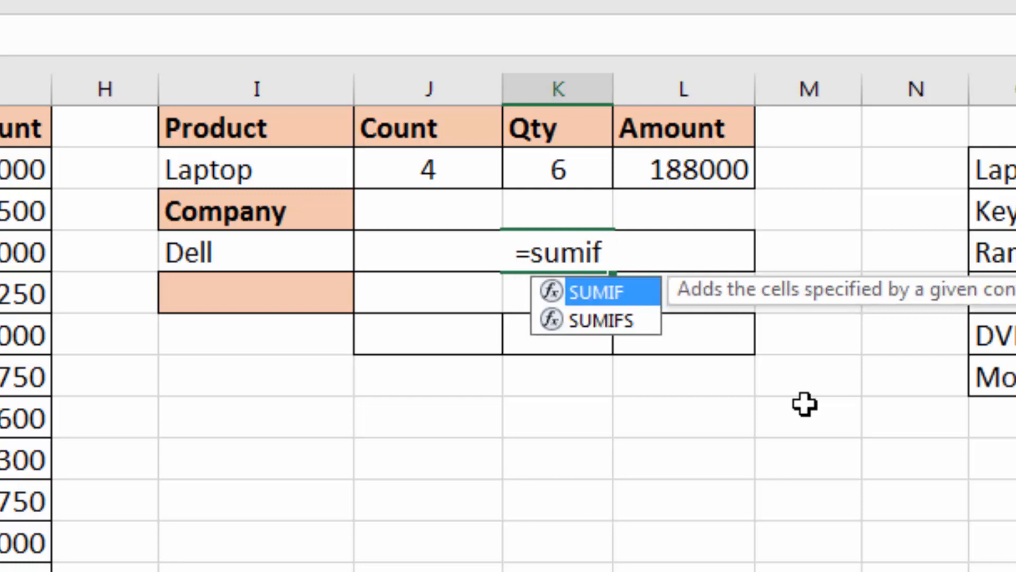
pyautogui.write('(')
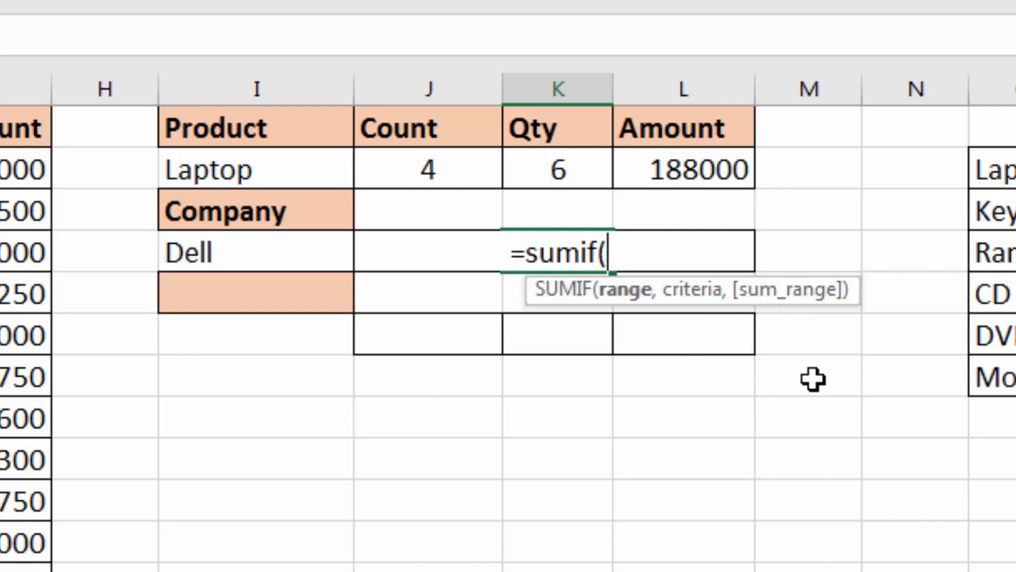
pyautogui.press('BackSpace')
pyautogui.write('s(')
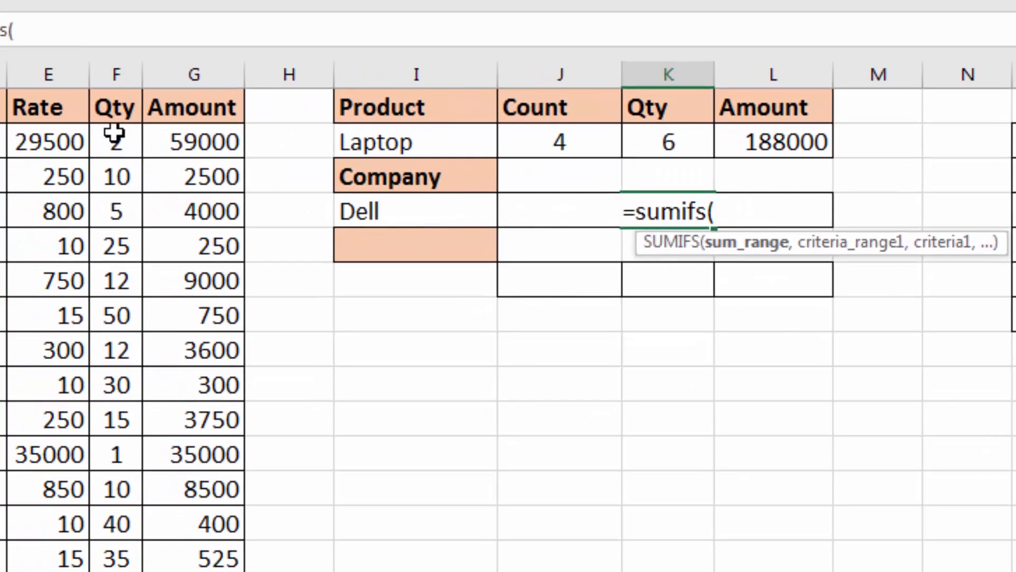
# Complete the formula in K4 as =SUMIFS(F2:F41,B2:B41,I2,C2:C41,I4) and review it.
pyautogui.moveTo(114, 134); pyautogui.dragTo(114, 566)
pyautogui.hotkey('ctrl', 'BackSpace')
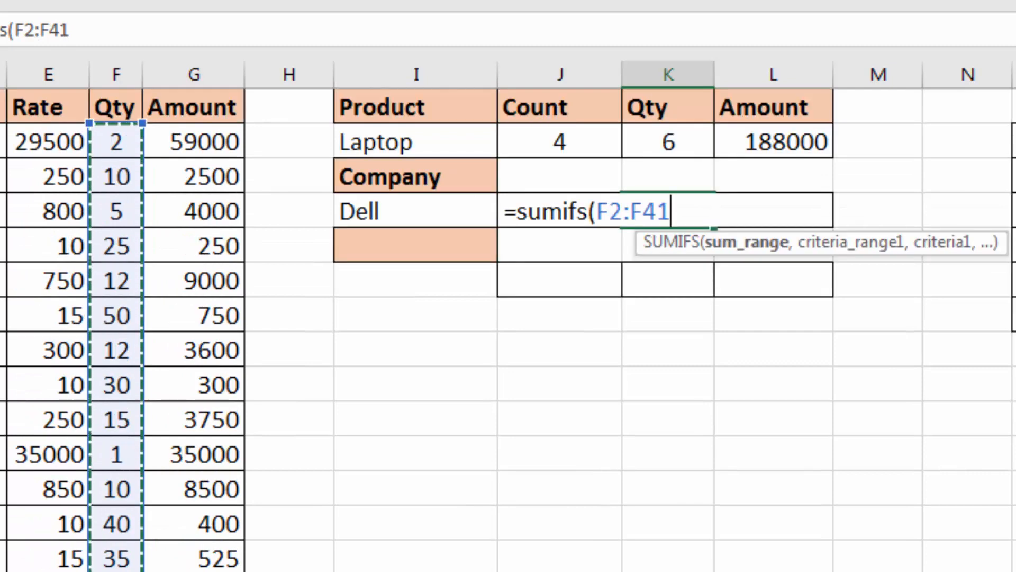
pyautogui.write(',')
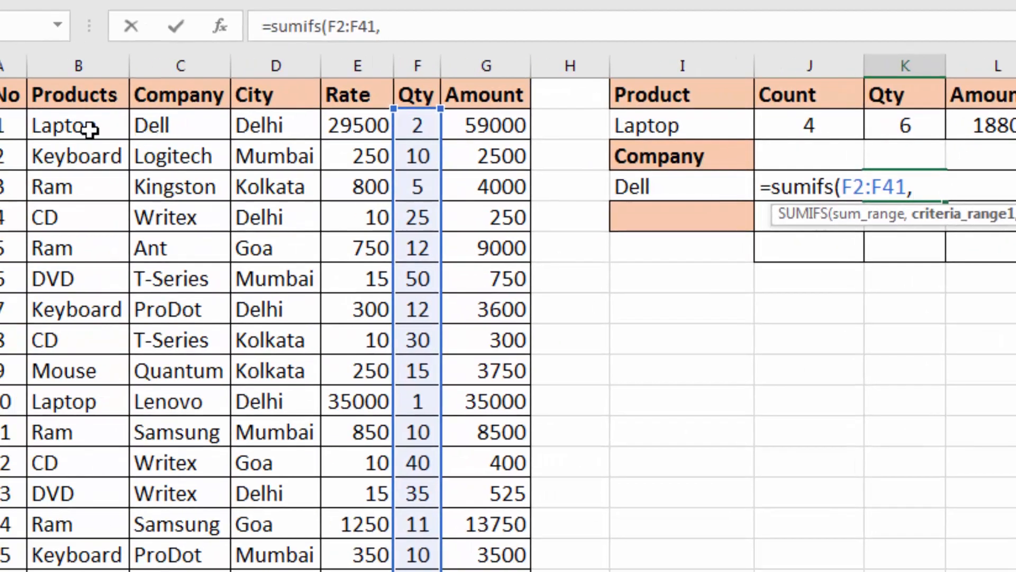
pyautogui.moveTo(89, 128); pyautogui.dragTo(75, 551)
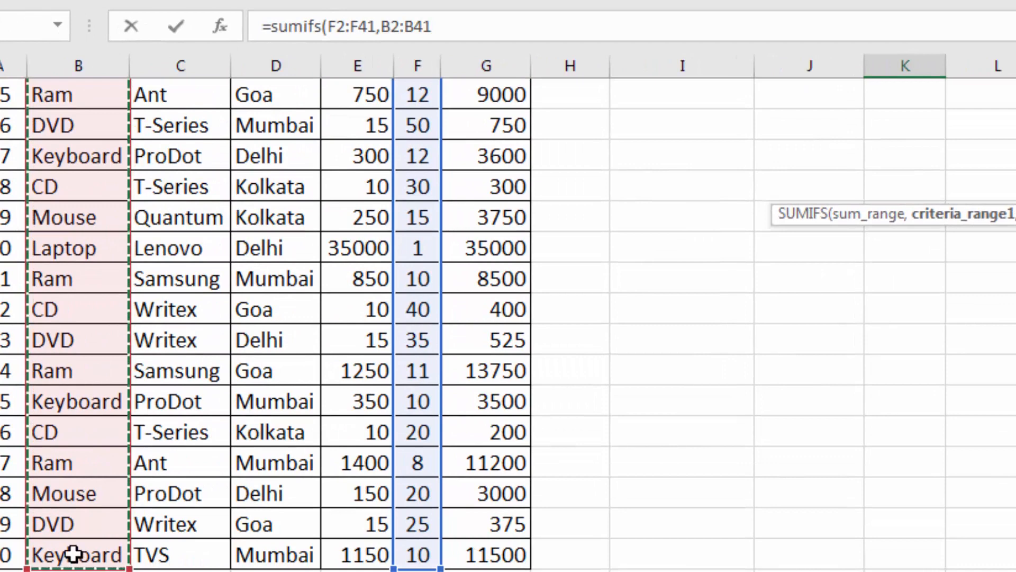
pyautogui.write(',')
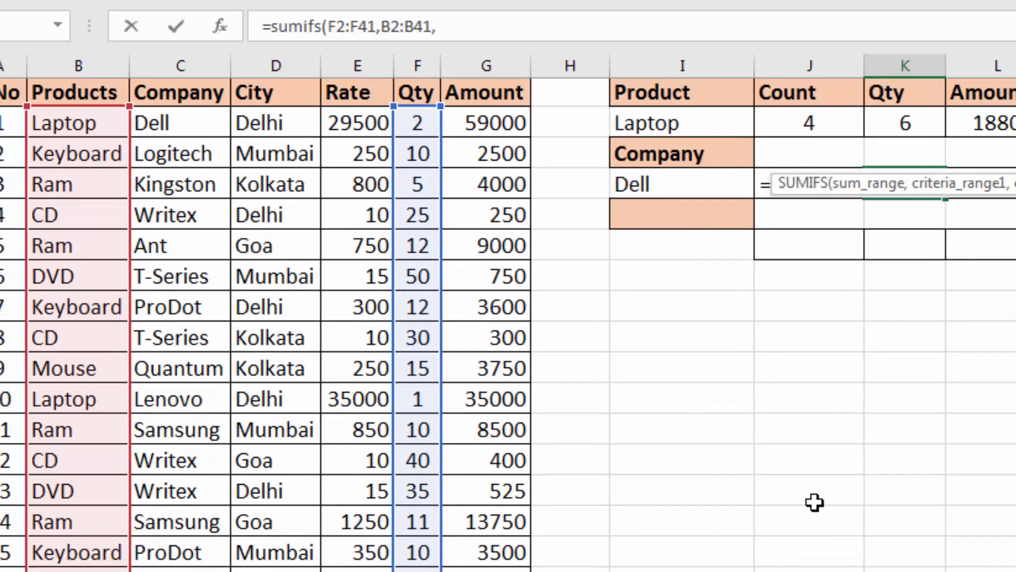
pyautogui.click(646, 128)
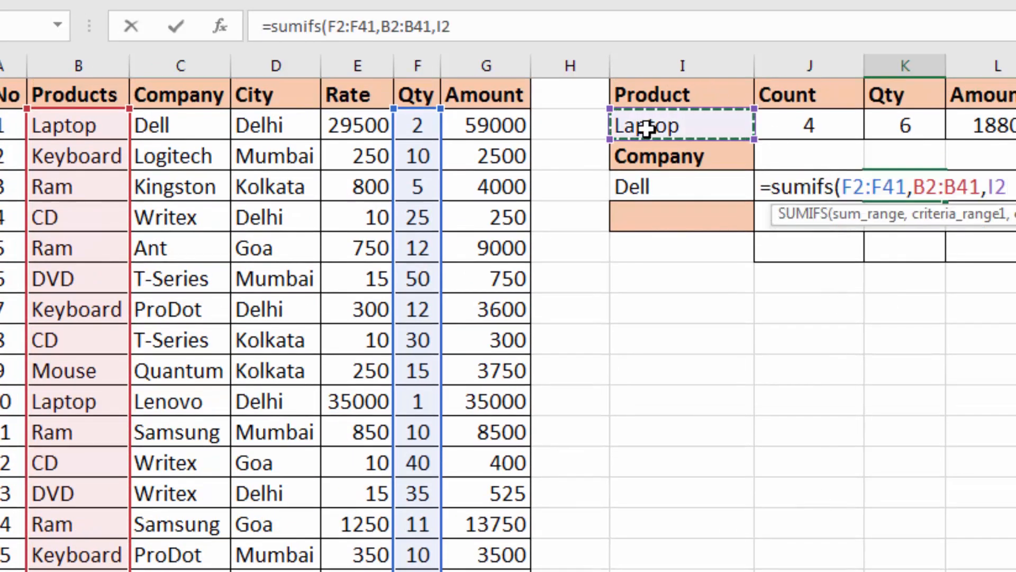
pyautogui.write(',')
pyautogui.moveTo(209, 129); pyautogui.dragTo(190, 524)
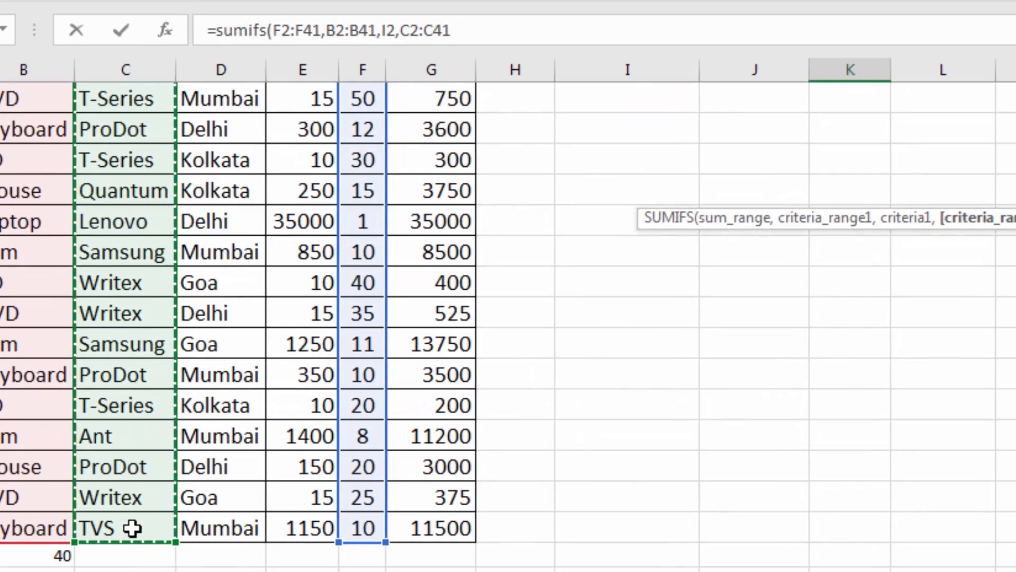
pyautogui.write(',')
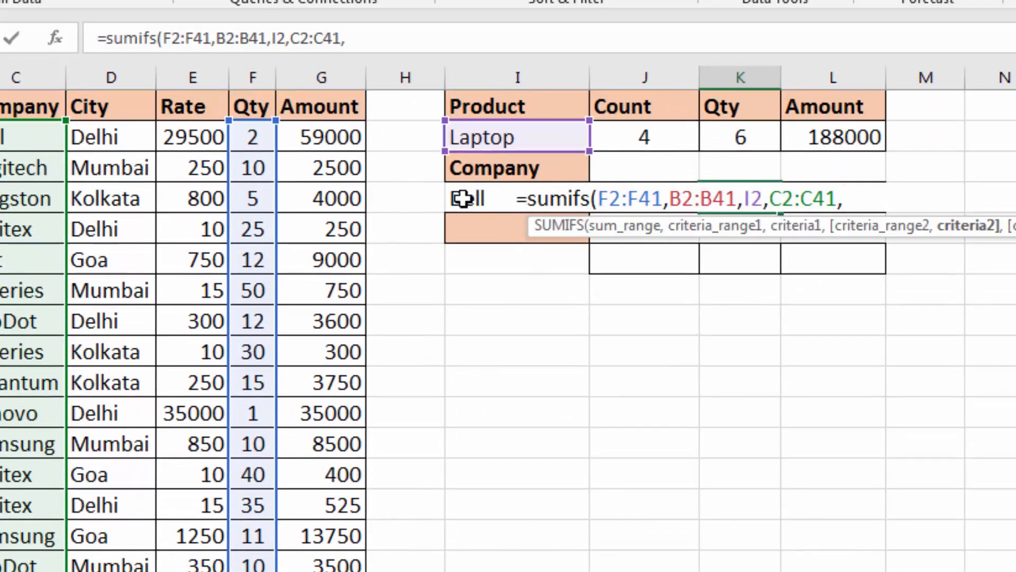
pyautogui.click(466, 198)
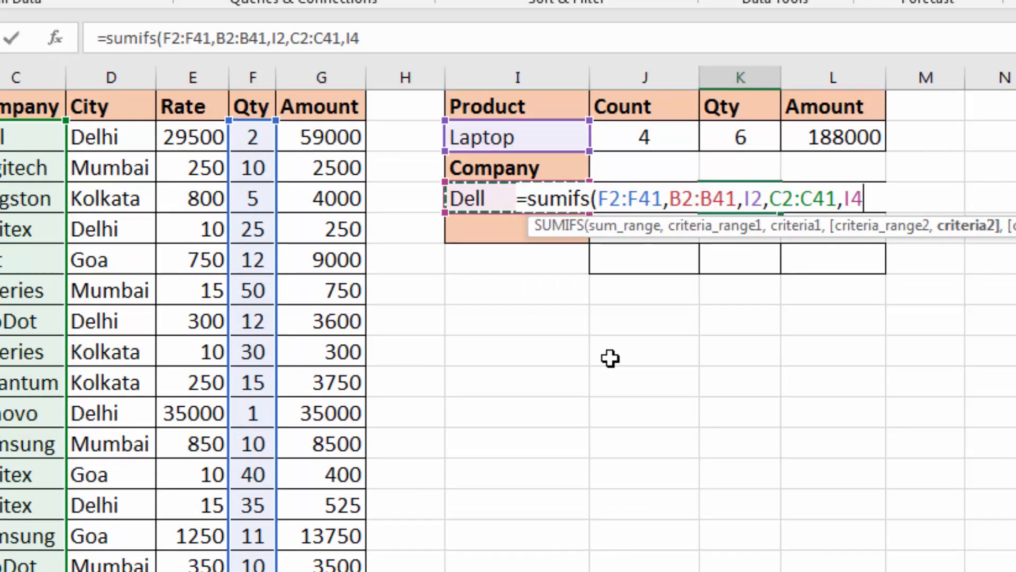
pyautogui.write(')')
pyautogui.press('Return')
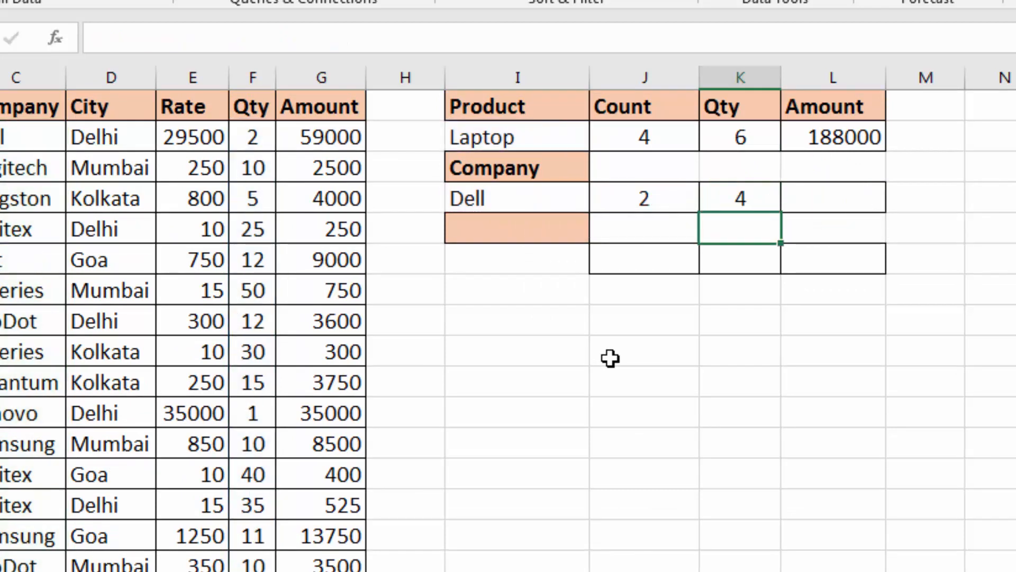
pyautogui.click(731, 195)
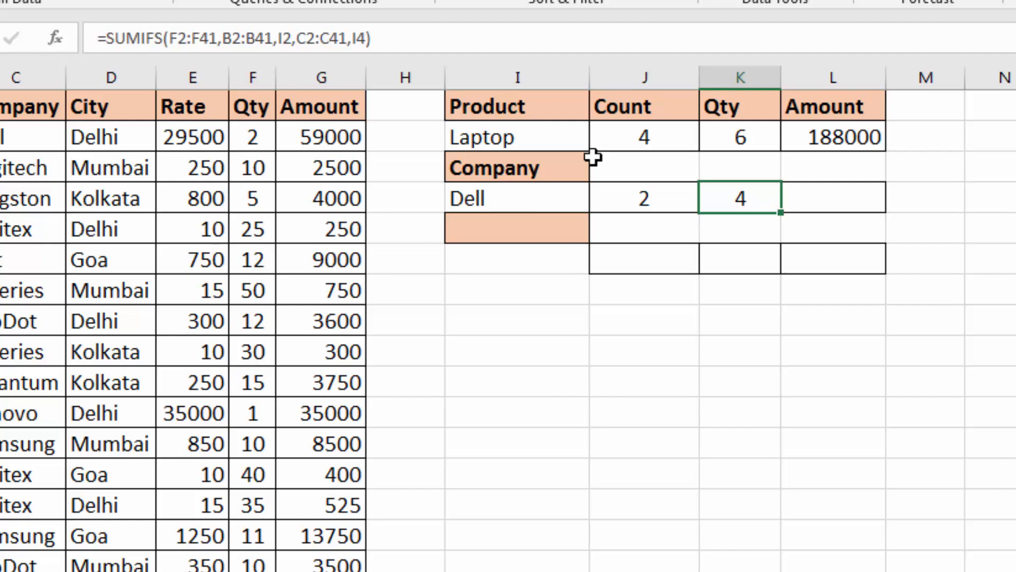
# Begin a SUMIFS formula in the company row's Amount cell L4 with G2:G41 as the sum range.
pyautogui.click(816, 195)
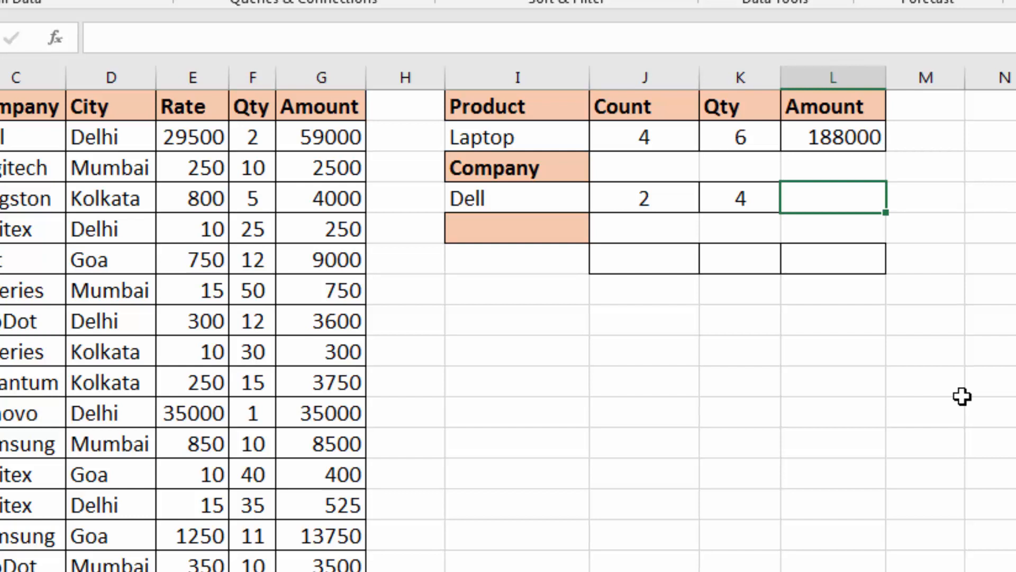
pyautogui.write('=')
pyautogui.write('sumi')
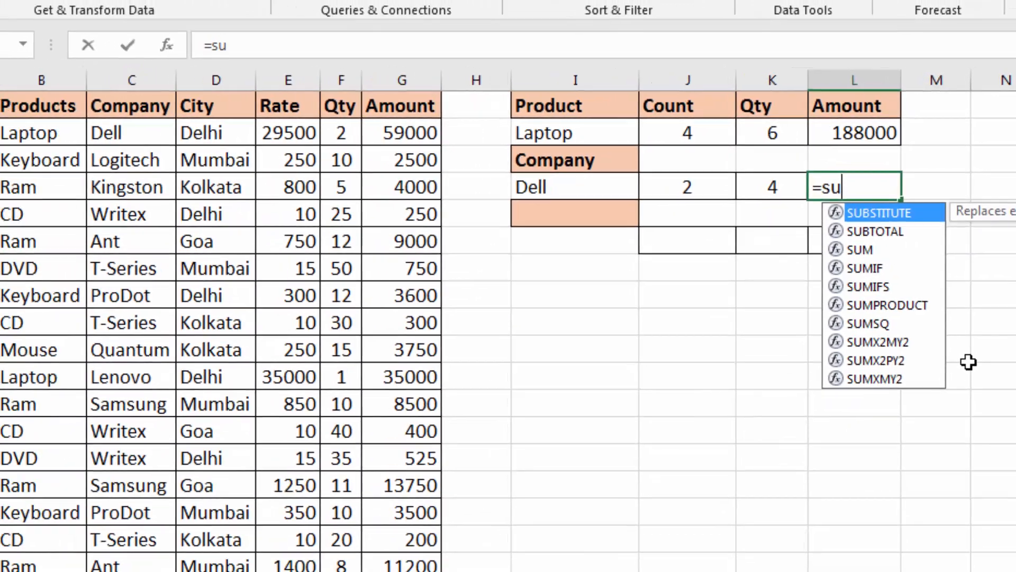
pyautogui.write('fs')
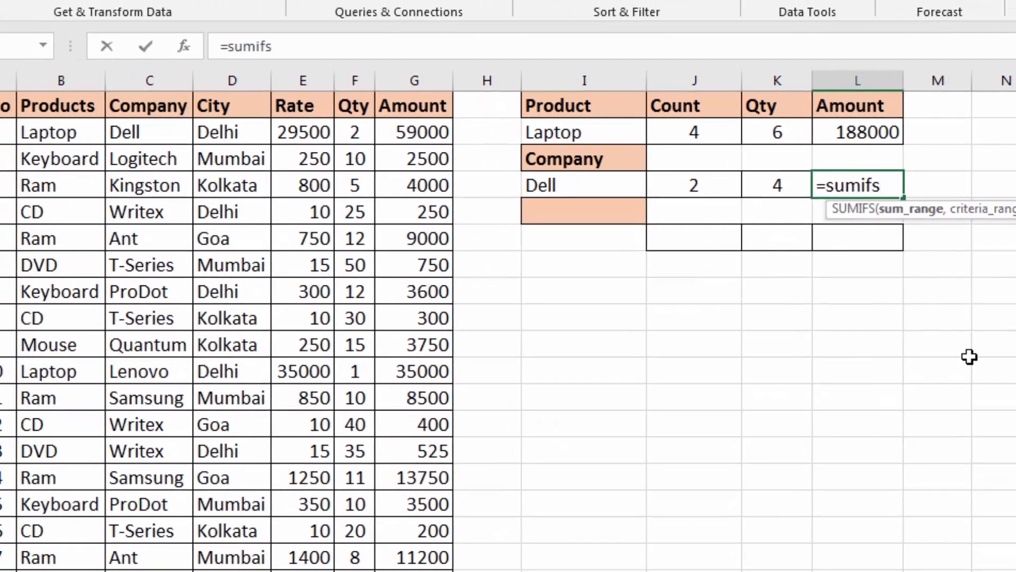
pyautogui.write('(')
pyautogui.moveTo(414, 133); pyautogui.dragTo(409, 518)
pyautogui.click(408, 510)
pyautogui.scroll(2, 411, 458)
pyautogui.click(414, 132)
pyautogui.hotkey('ctrl', 'shift', 'Down')
pyautogui.write(',')
# Add the product criterion to the SUMIFS formula in L4, using range B2:B41 and criteria cell I2.
pyautogui.scroll(2, 558, 471)
pyautogui.moveTo(51, 132); pyautogui.dragTo(51, 529)
pyautogui.write(',')
pyautogui.scroll(2, 817, 418)
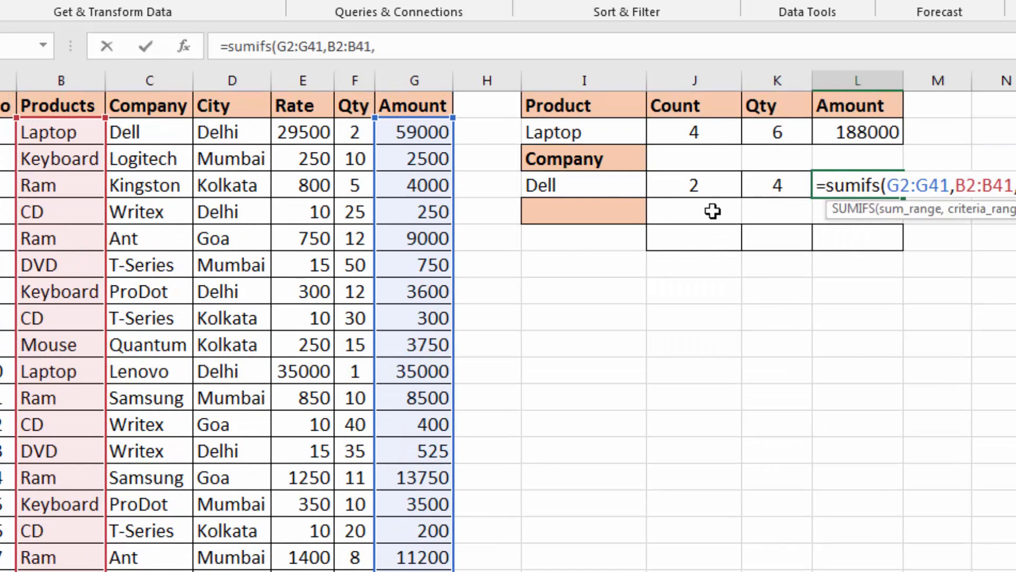
pyautogui.click(573, 134)
pyautogui.write(',')
# Add the company criterion C2:C41,I4 to finish the SUMIFS formula in L4, and review it.
pyautogui.moveTo(158, 132); pyautogui.dragTo(149, 509)
pyautogui.write(',')
pyautogui.scroll(8, 628, 453)
pyautogui.scroll(1, 635, 451)
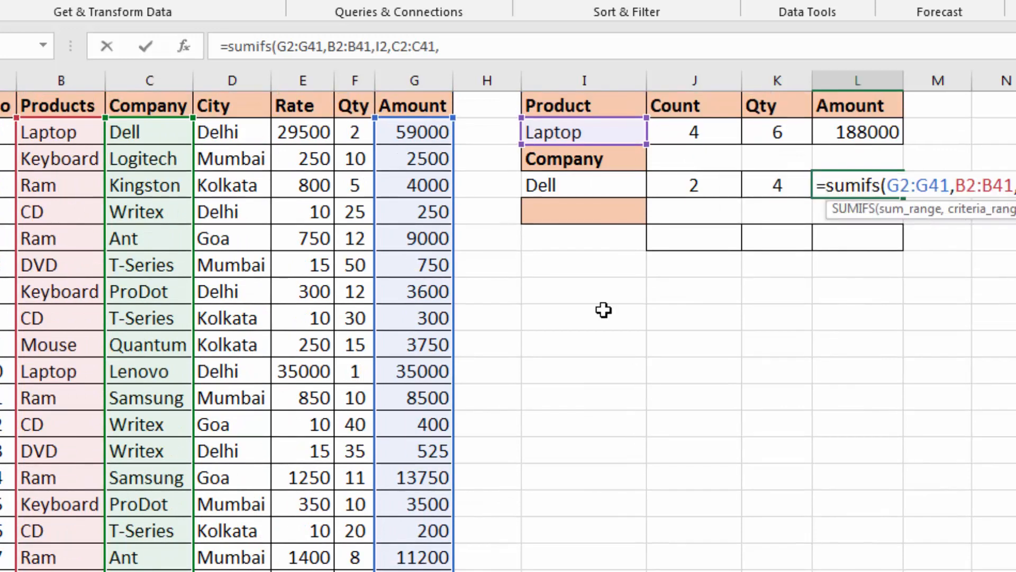
pyautogui.click(540, 188)
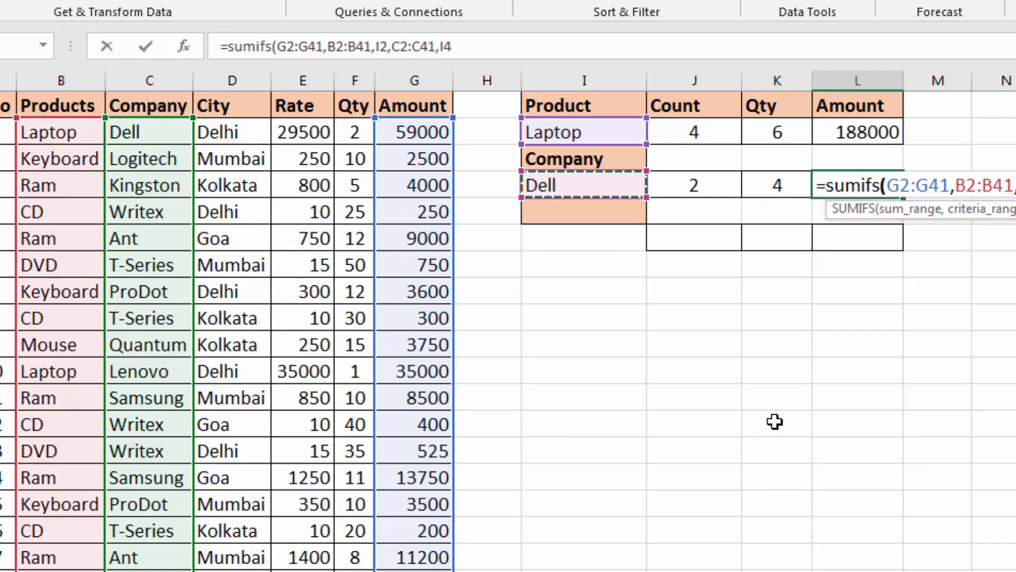
pyautogui.press('Return')
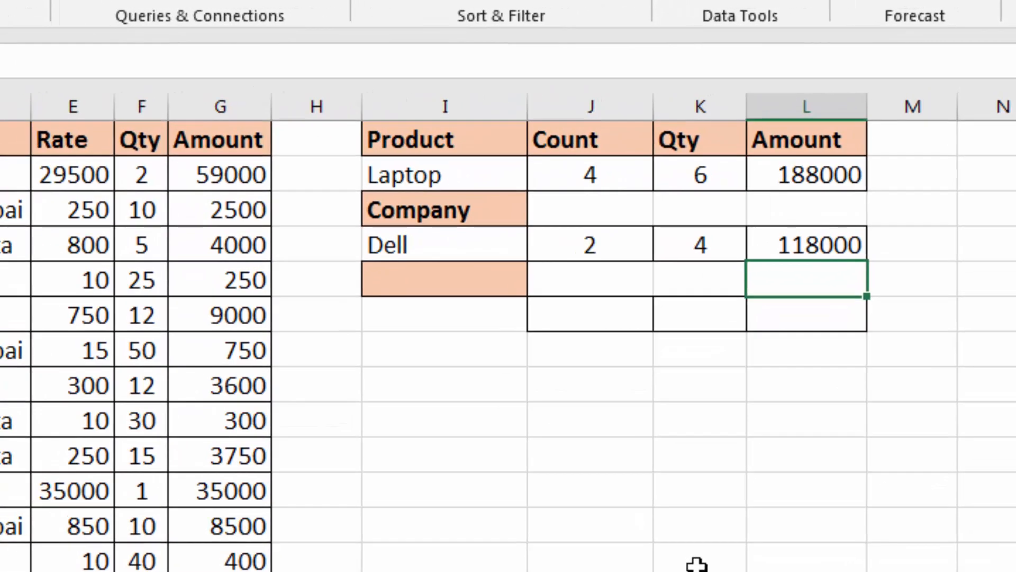
pyautogui.click(816, 237)
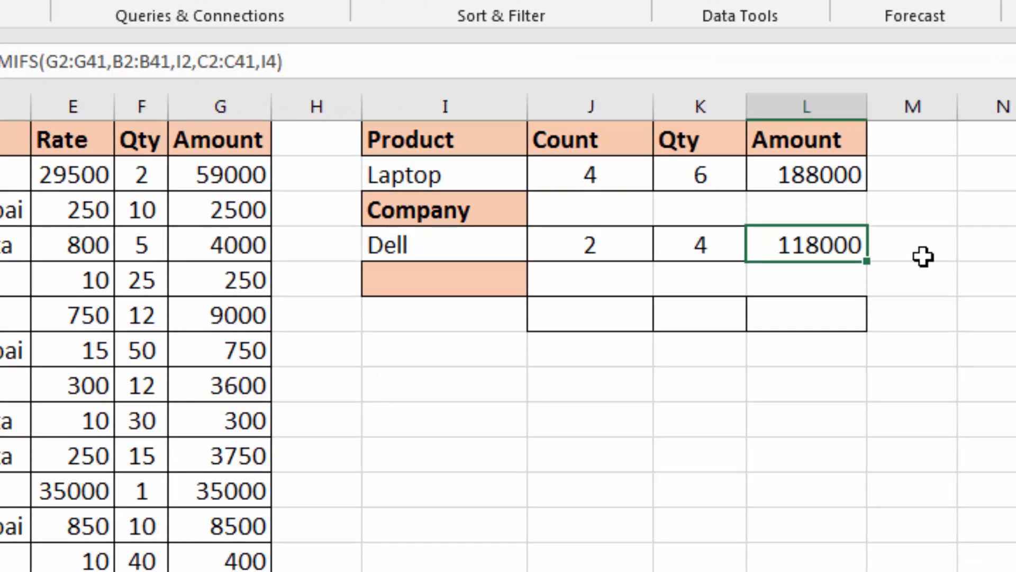
pyautogui.click(925, 300)
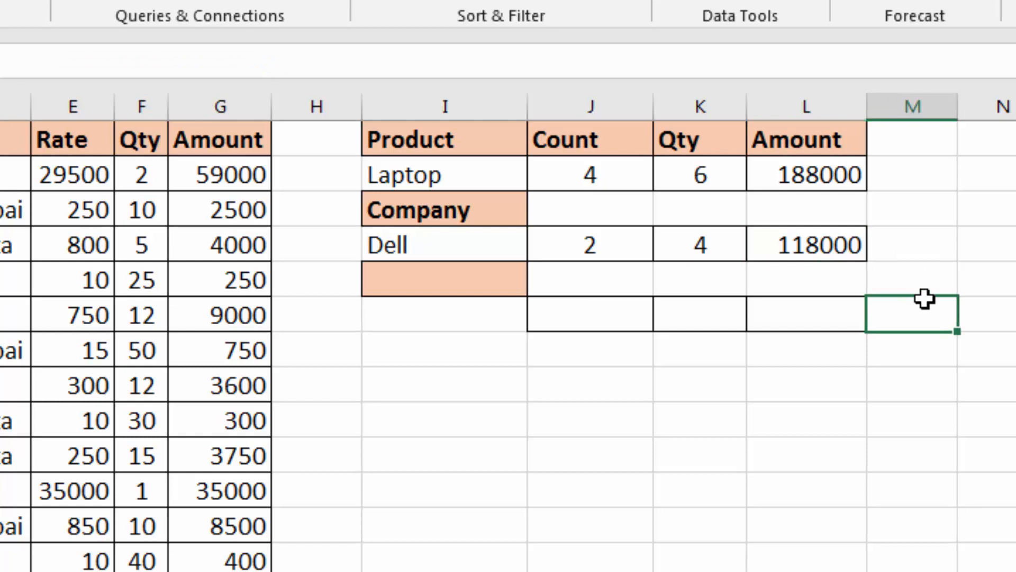
pyautogui.click(976, 272)
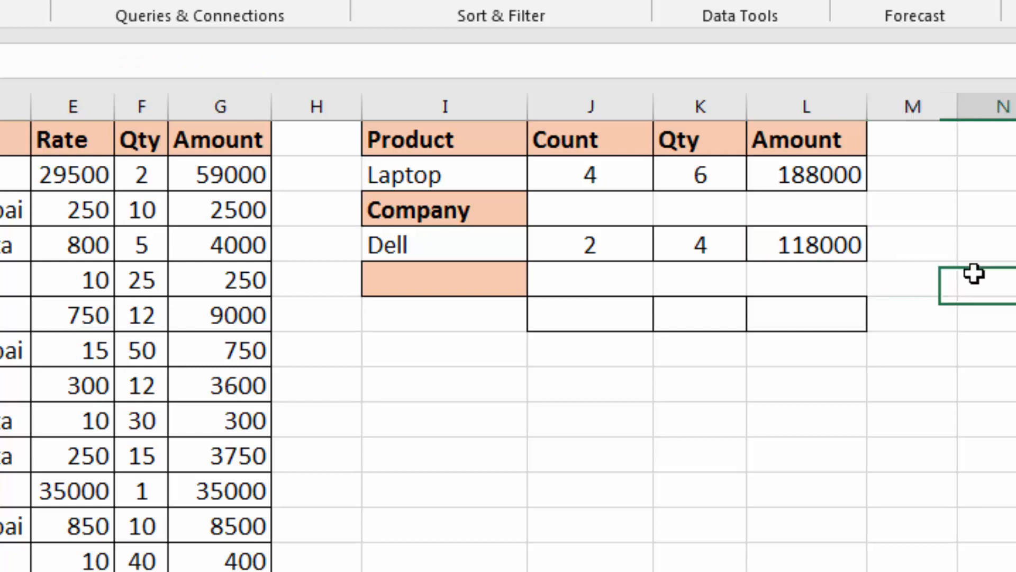
# Enter the label City in I5 and the criterion Delhi in I6.
pyautogui.click(443, 281)
pyautogui.write('City')
pyautogui.press('Return')
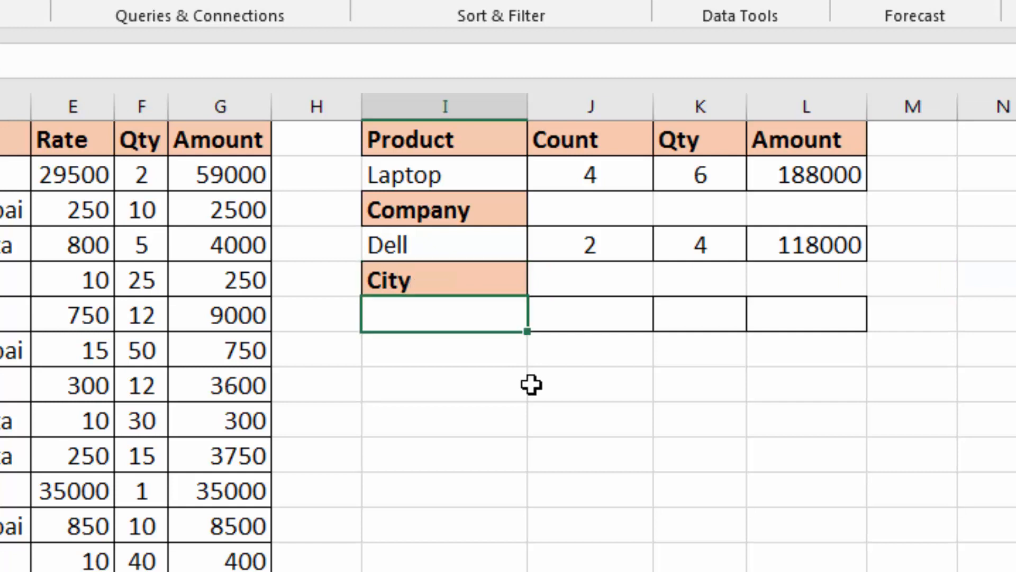
pyautogui.write('Delhi')
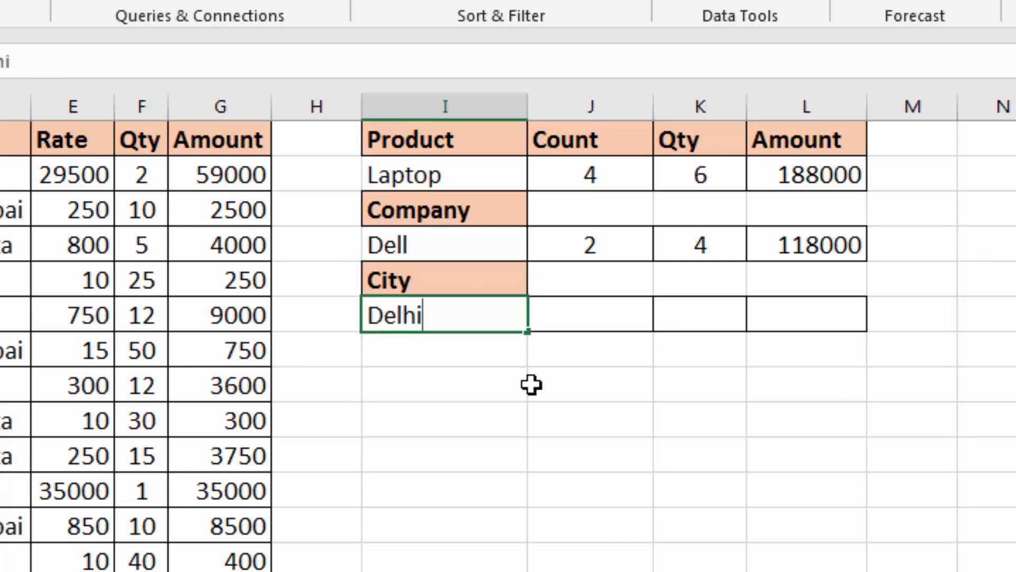
pyautogui.press('Return')
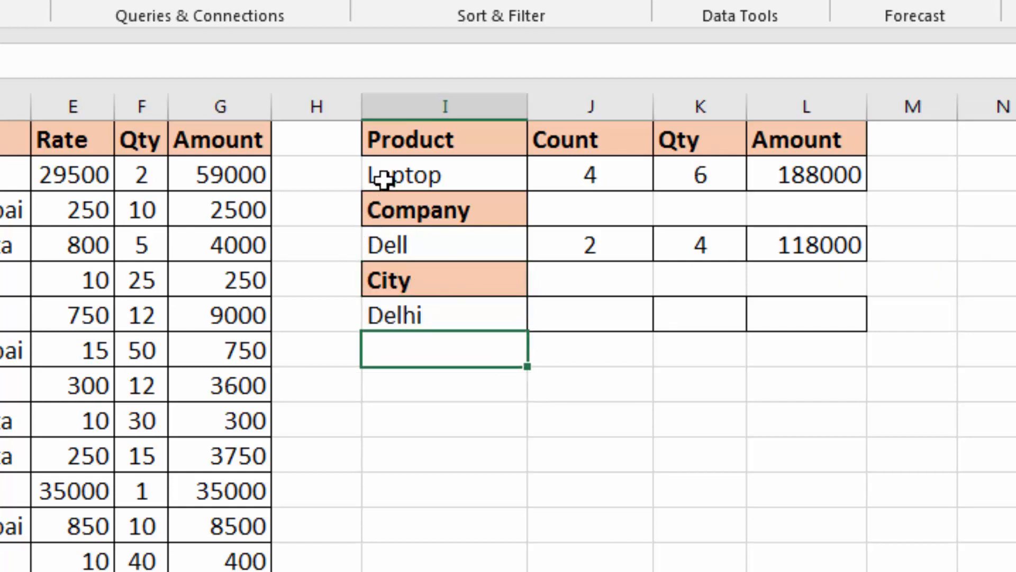
# Change the product criterion in I2 to DVD, choosing it from the product list.
pyautogui.click(401, 176)
pyautogui.write('dvd')
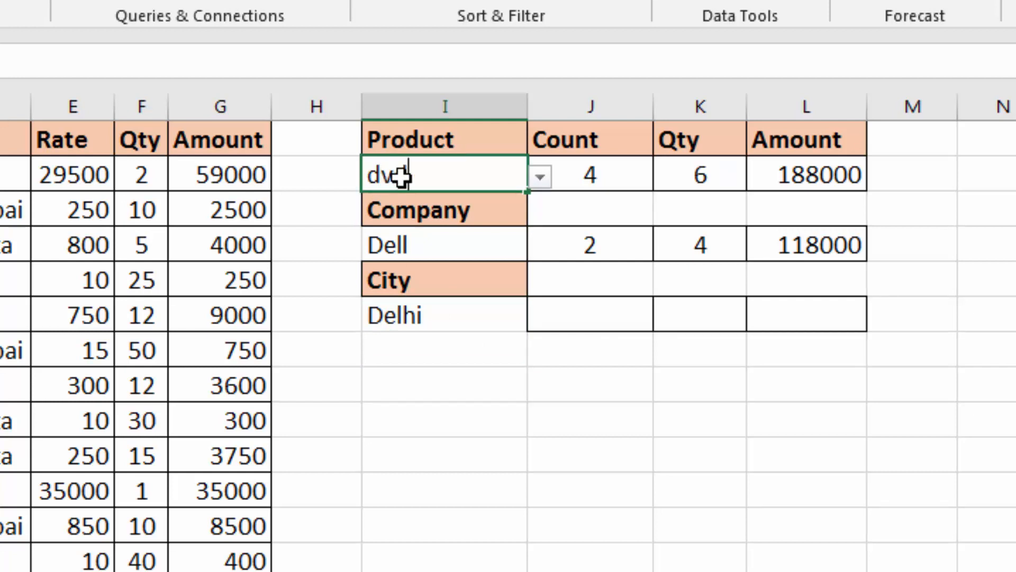
pyautogui.press('Return')
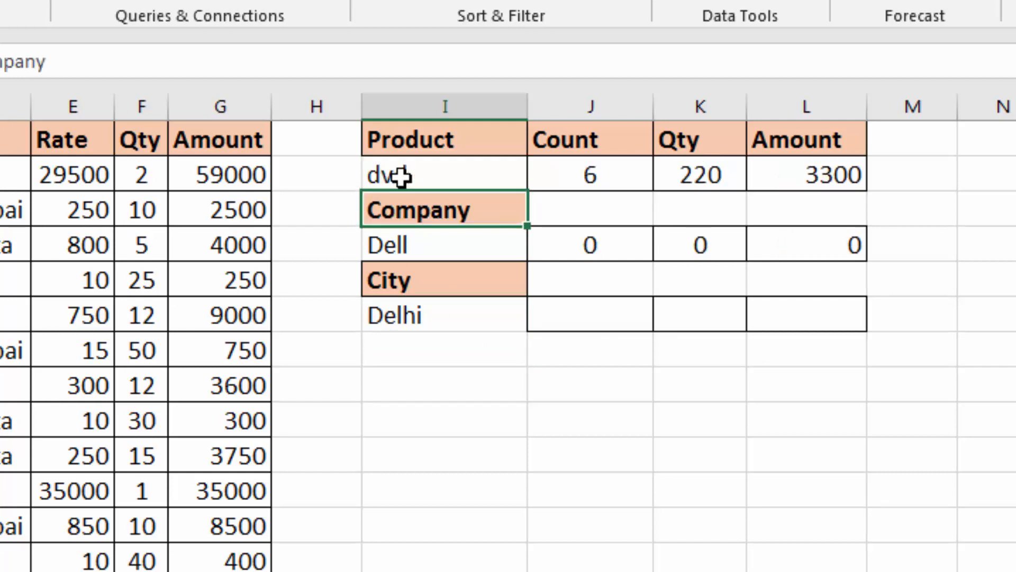
pyautogui.click(401, 176)
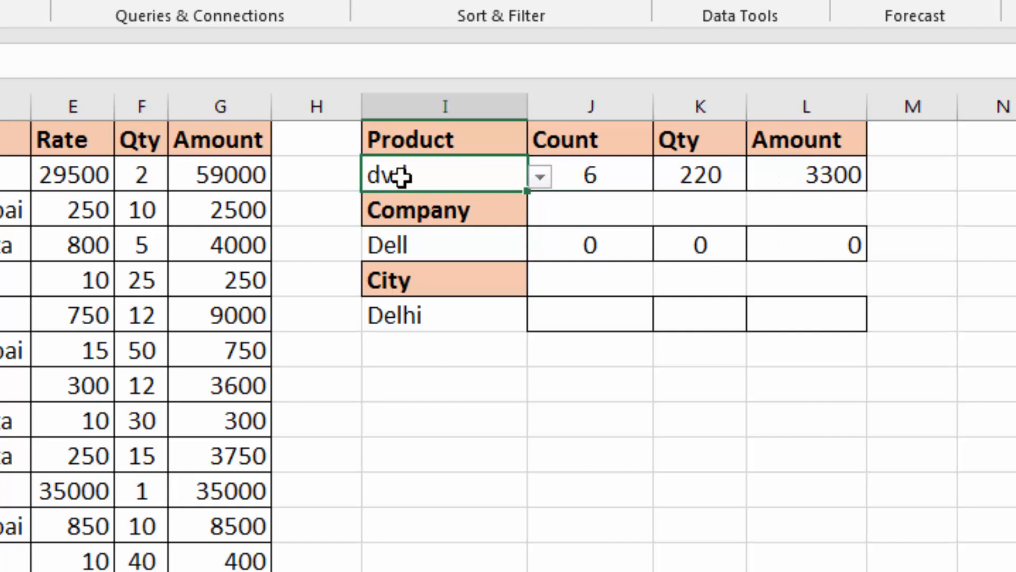
pyautogui.click(541, 178)
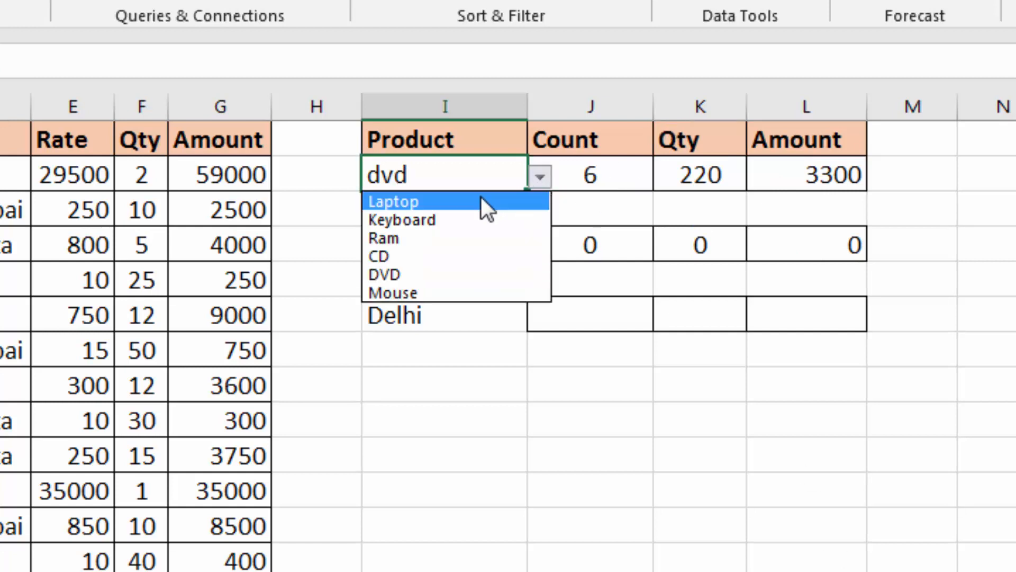
pyautogui.click(431, 269)
# Set the company criterion in I4 to Writex.
pyautogui.click(456, 239)
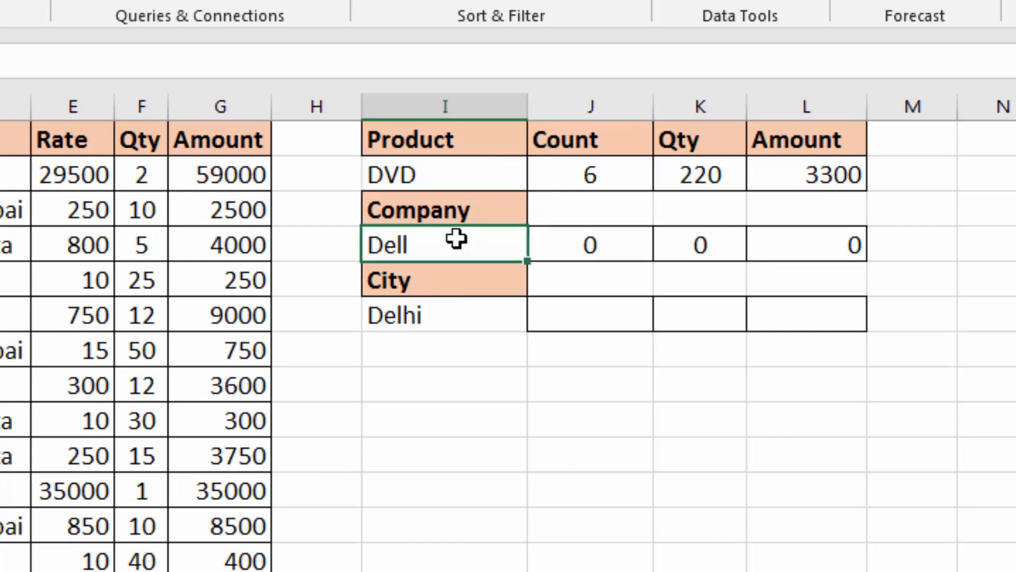
pyautogui.write('Writex')
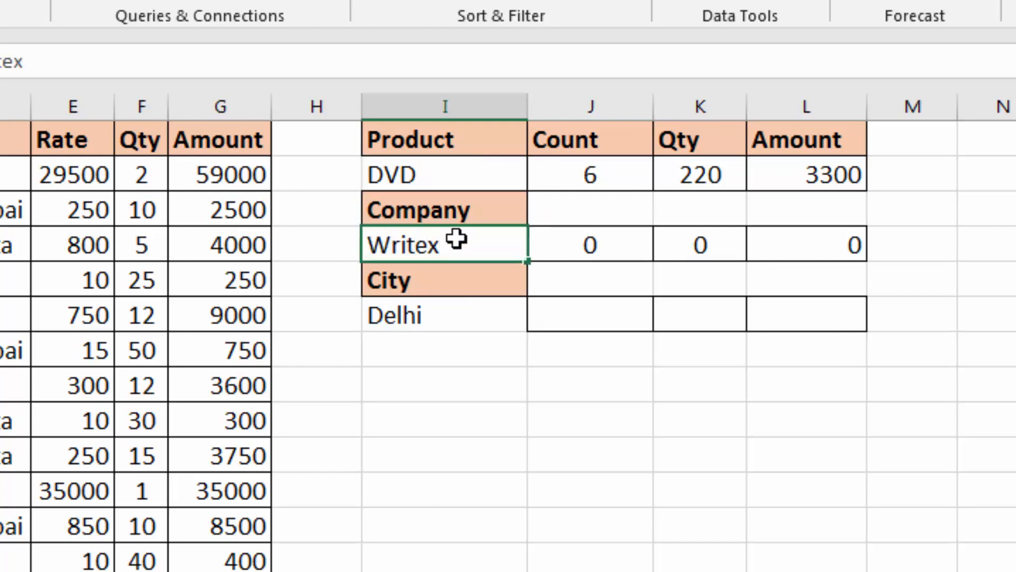
pyautogui.press('Return')
pyautogui.press('Down')
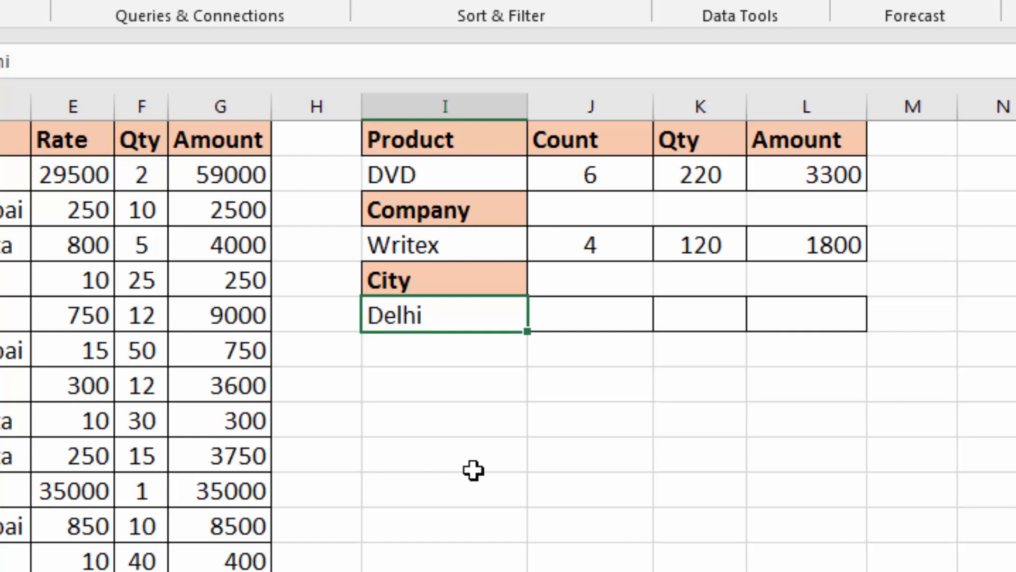
# Review the product, company and city criteria cells and the city row's Count, Qty and Amount cells.
pyautogui.click(424, 174)
pyautogui.click(429, 235)
pyautogui.click(430, 298)
pyautogui.click(441, 174)
pyautogui.click(439, 241)
pyautogui.click(450, 307)
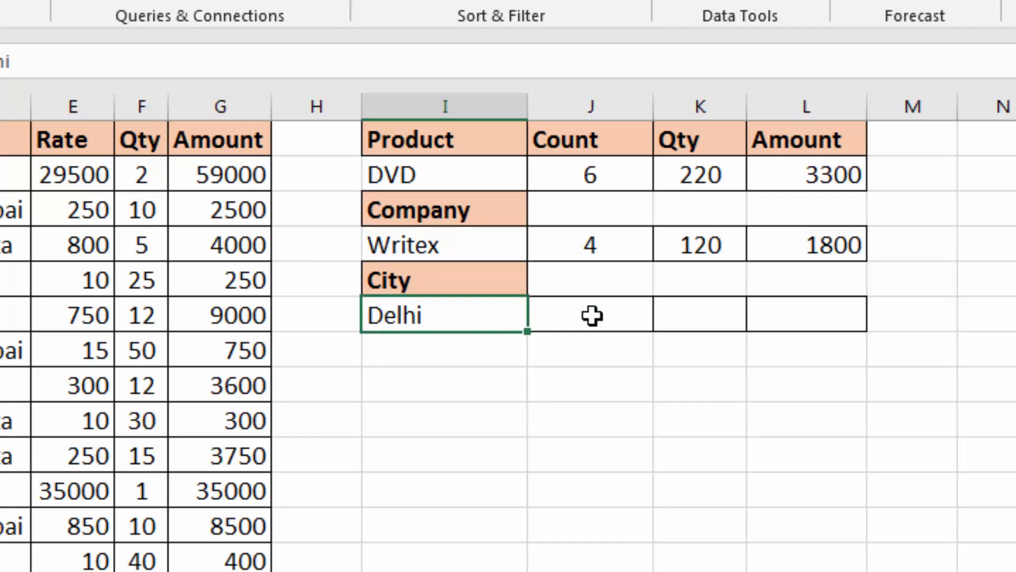
pyautogui.click(592, 316)
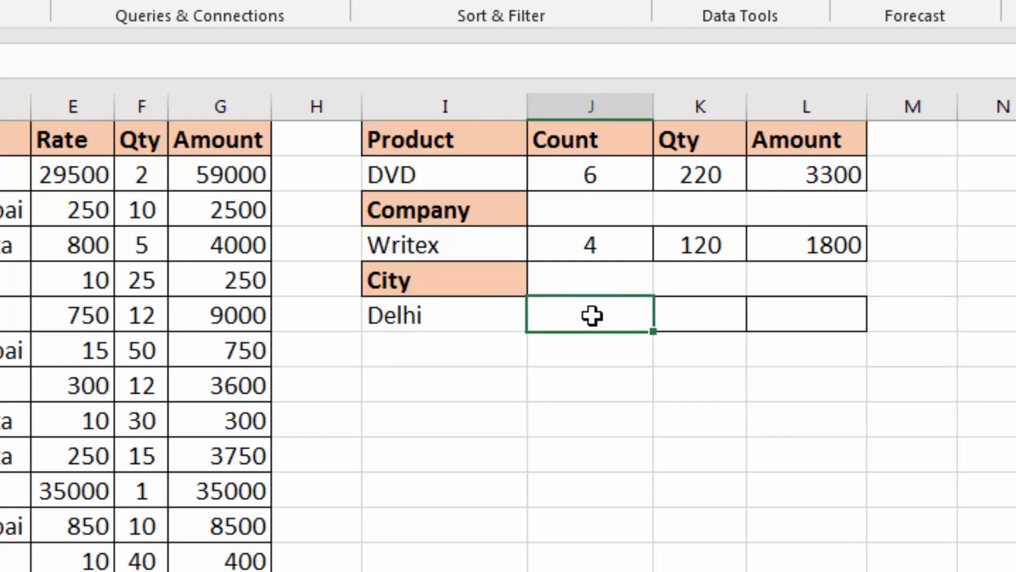
pyautogui.click(678, 316)
pyautogui.click(797, 328)
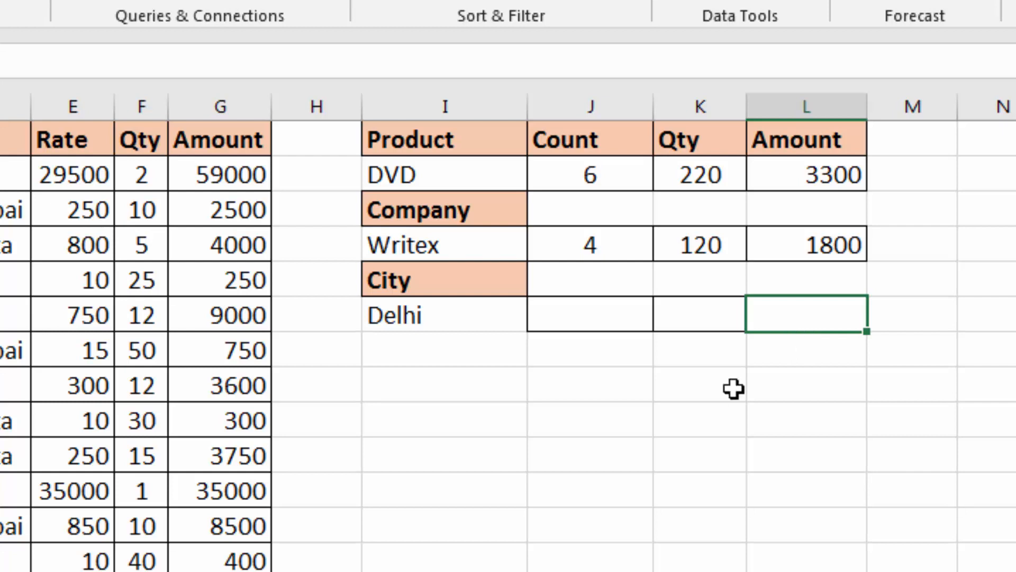
# List the function names averageif and averageifs in I8 and I9, below the summary.
pyautogui.click(454, 389)
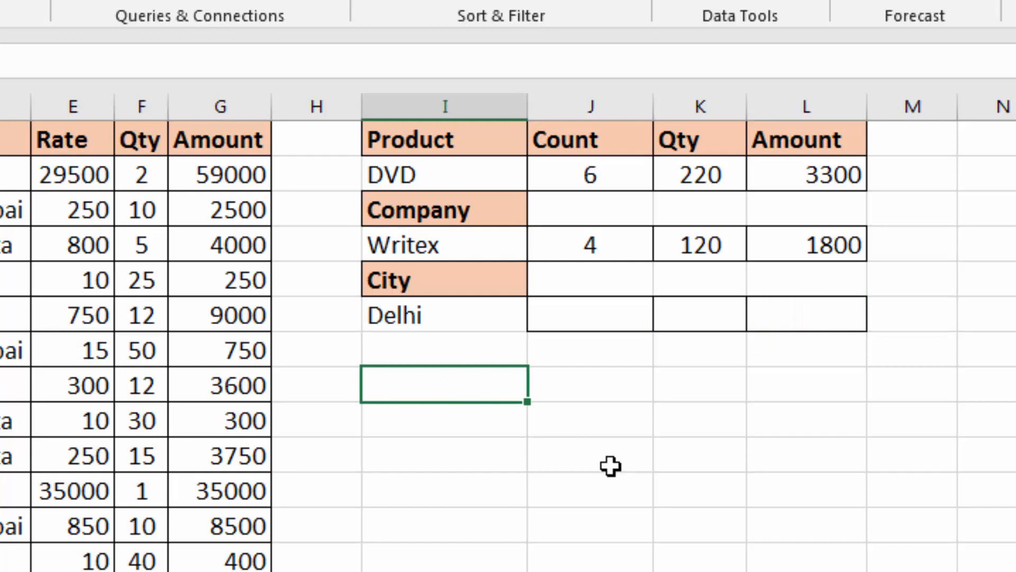
pyautogui.write('averageif')
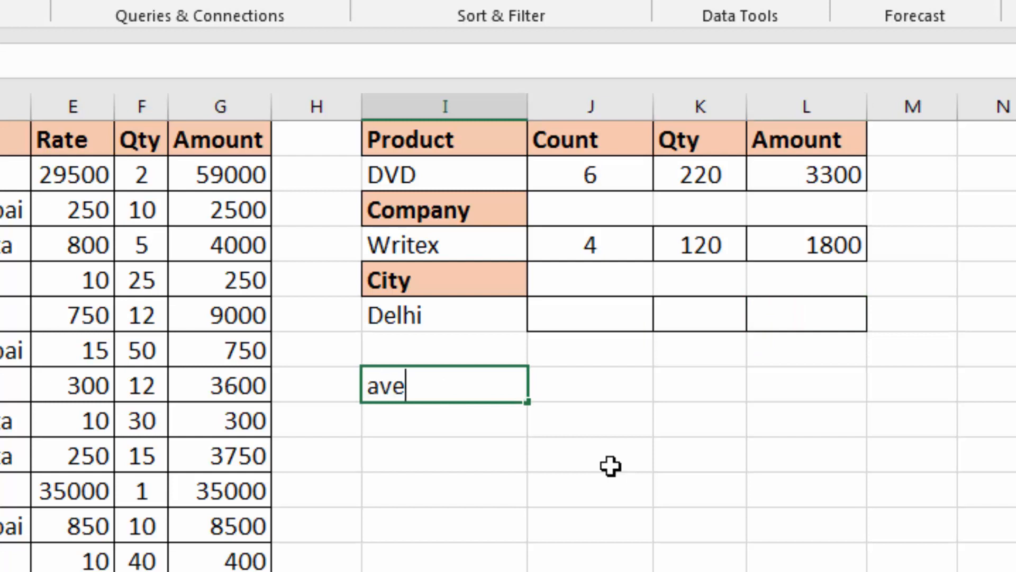
pyautogui.press('Return')
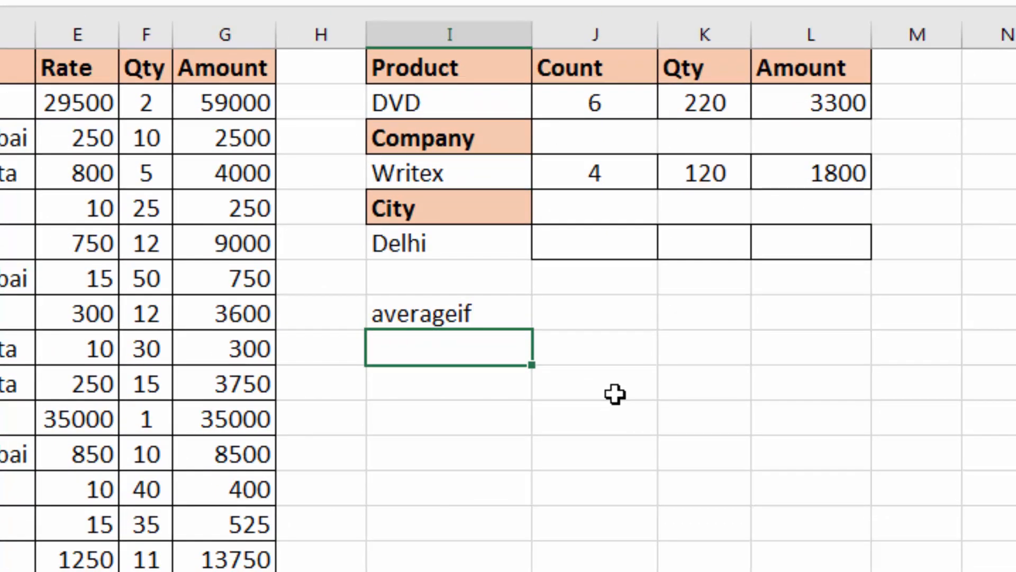
pyautogui.write('averagei')
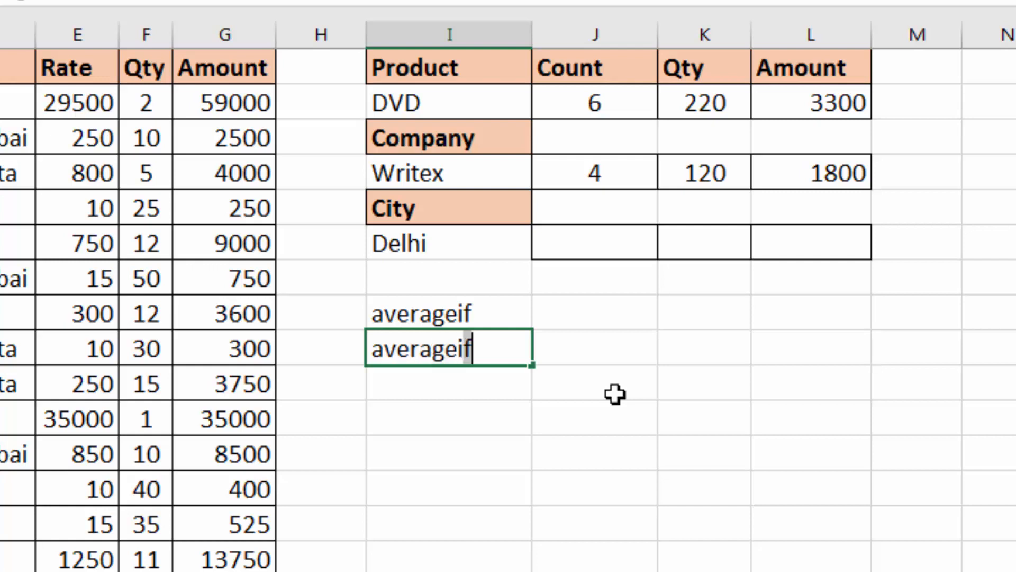
pyautogui.write('fs')
pyautogui.press('Return')
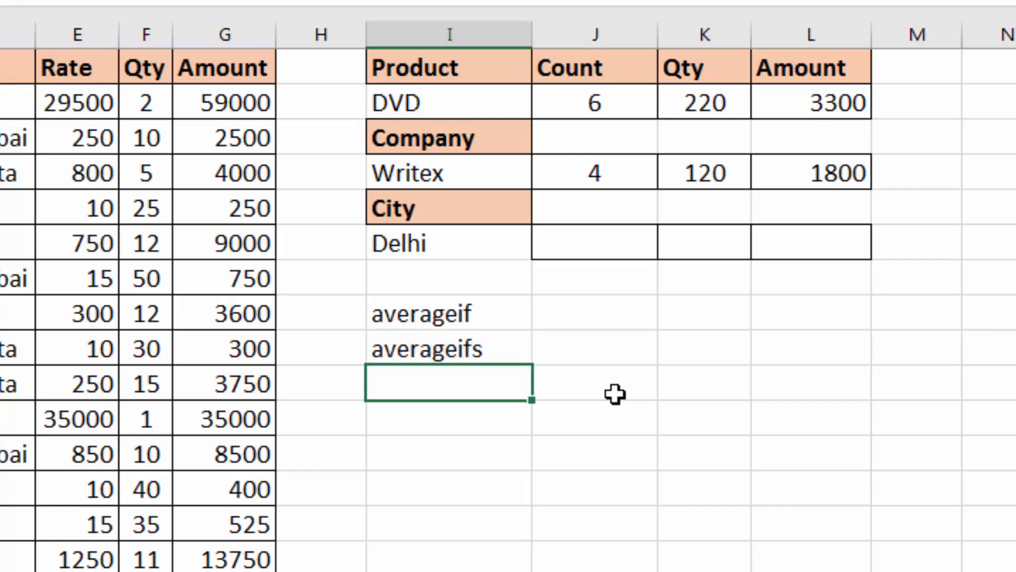
# Continue the function list in I10:I13 with maxif, maxifs, minif and minifs.
pyautogui.write('maxif')
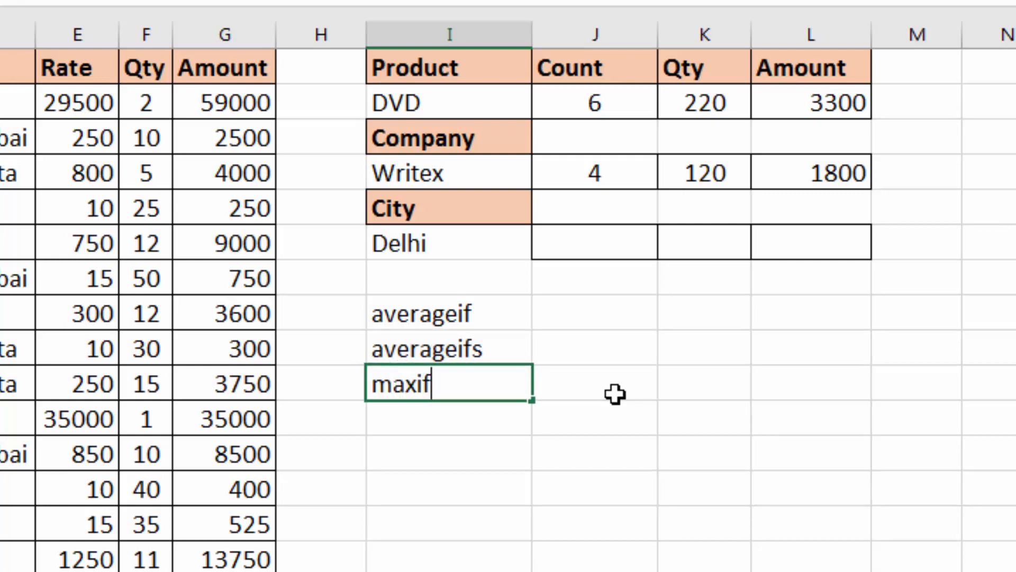
pyautogui.press('Return')
pyautogui.write('maxifs')
pyautogui.press('Return')
pyautogui.write('minif')
pyautogui.press('Return')
pyautogui.write('min')
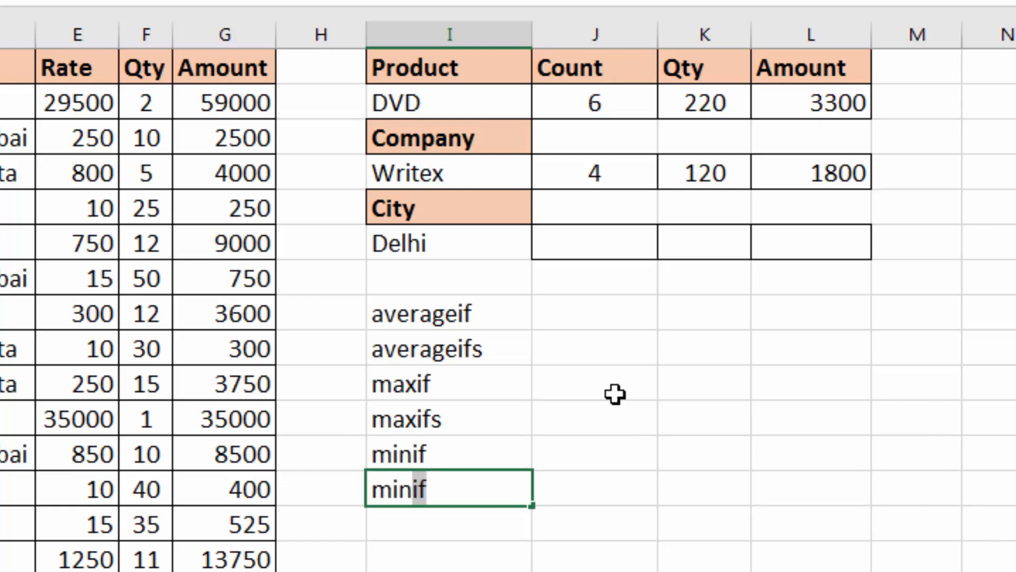
pyautogui.write('ifs')
pyautogui.press('Return')
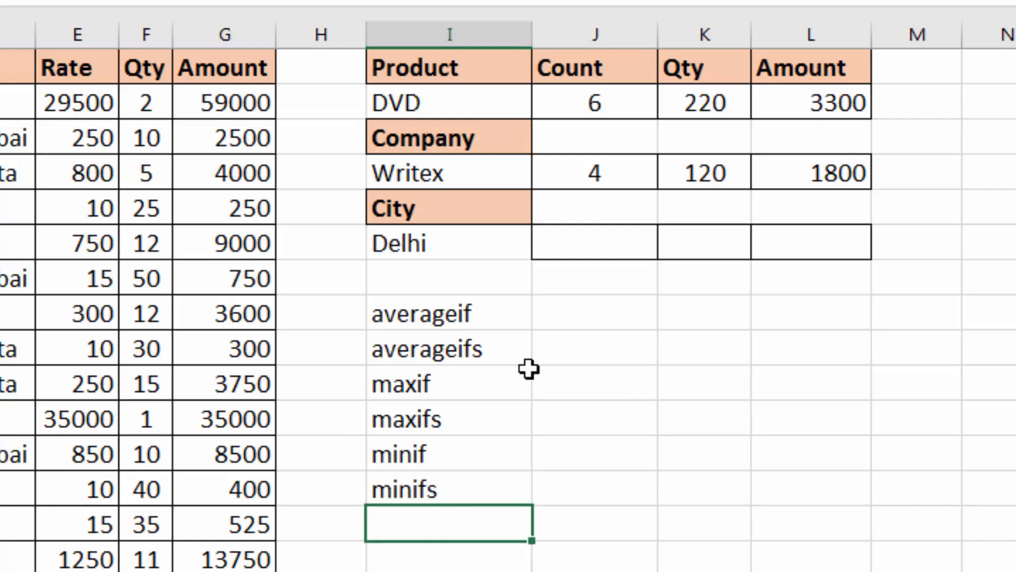
# Review the list of function names in I8:I13, comparing the maxif and maxifs entries.
pyautogui.moveTo(465, 318); pyautogui.dragTo(469, 483)
pyautogui.click(594, 398)
pyautogui.moveTo(451, 317); pyautogui.dragTo(455, 486)
pyautogui.click(581, 370)
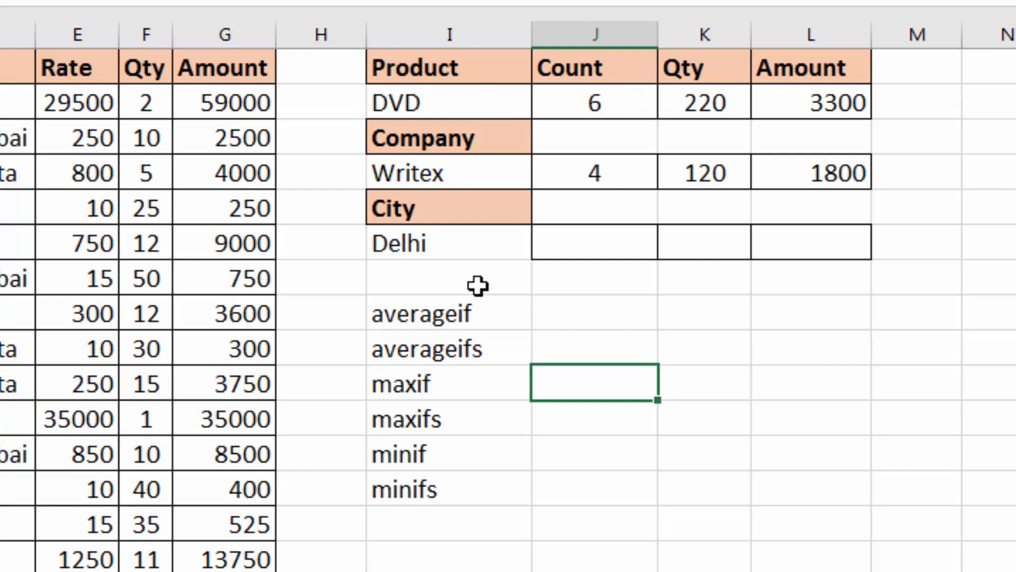
pyautogui.moveTo(474, 308); pyautogui.dragTo(472, 477)
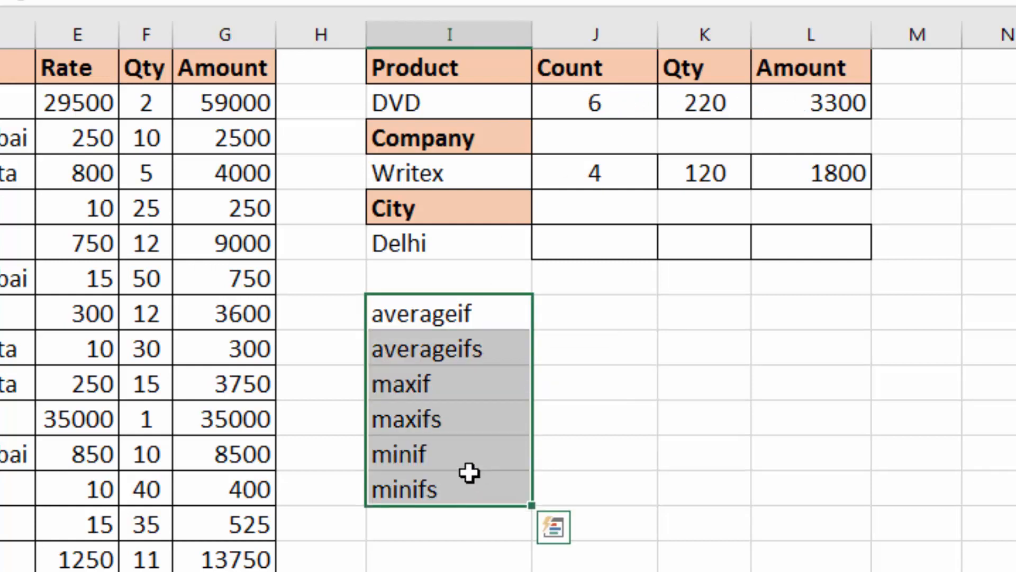
pyautogui.click(459, 393)
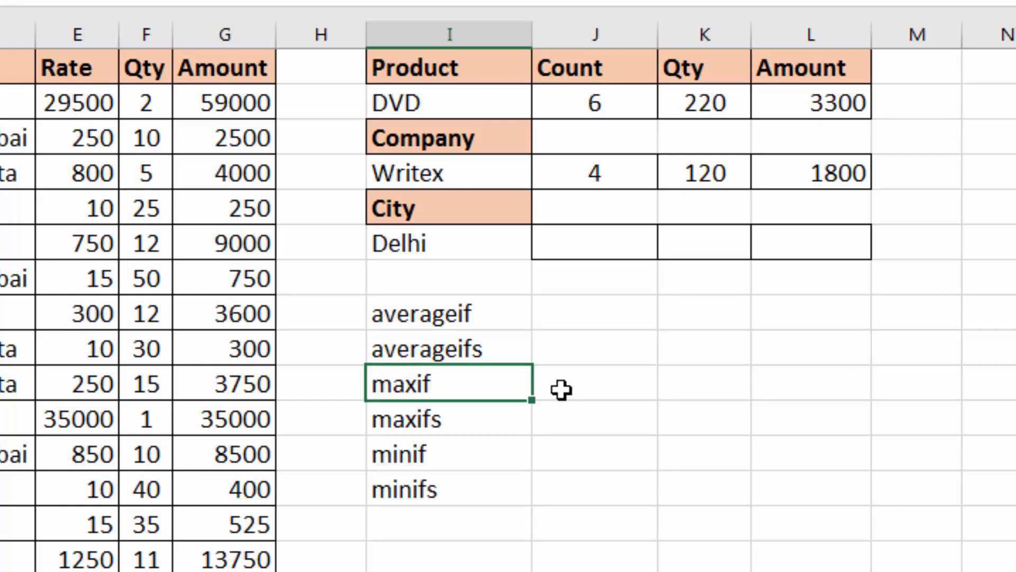
pyautogui.click(478, 422)
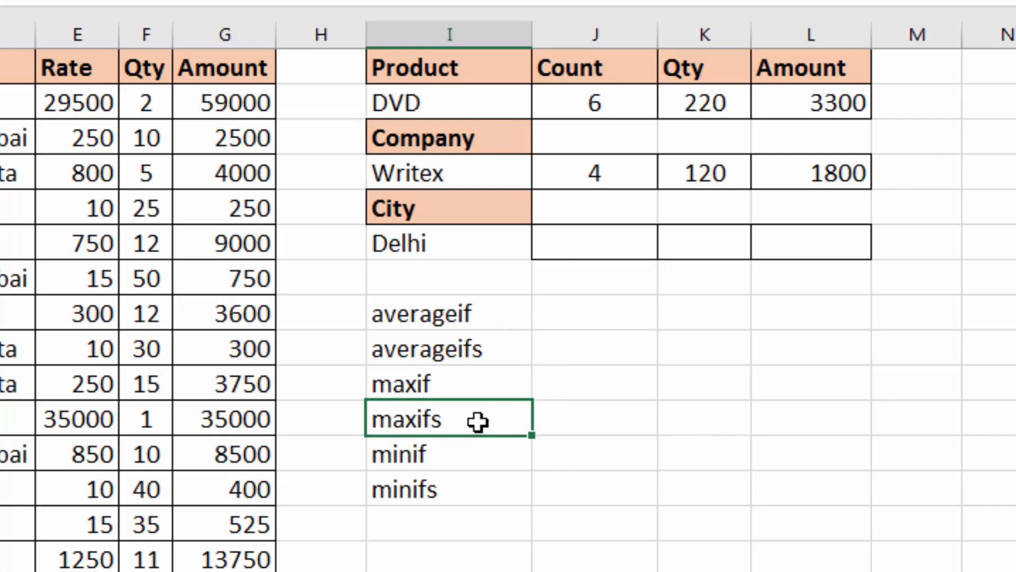
pyautogui.click(548, 390)
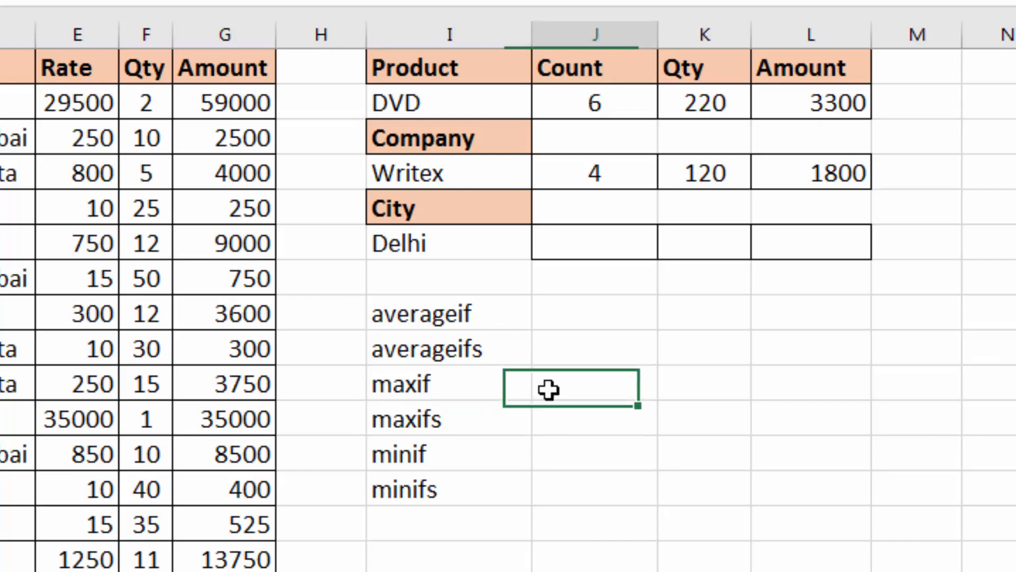